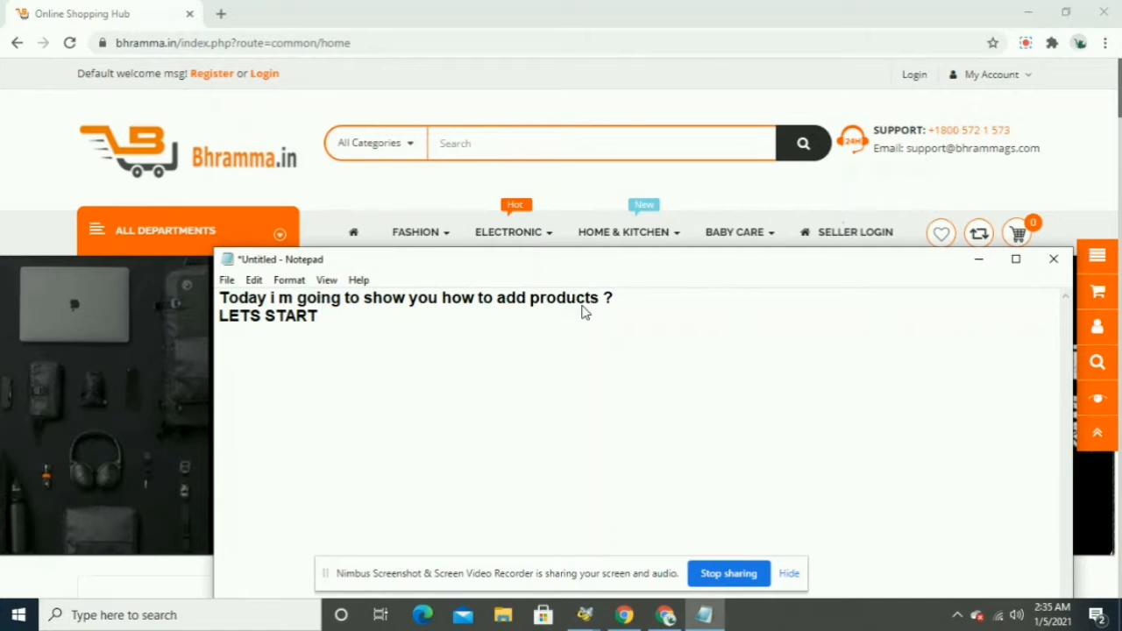
Step: Finish the 'BY GOING TO ADMIN PANEL' line, then erase the whole Notepad note
{"action": "type", "text": "BY GOING "}
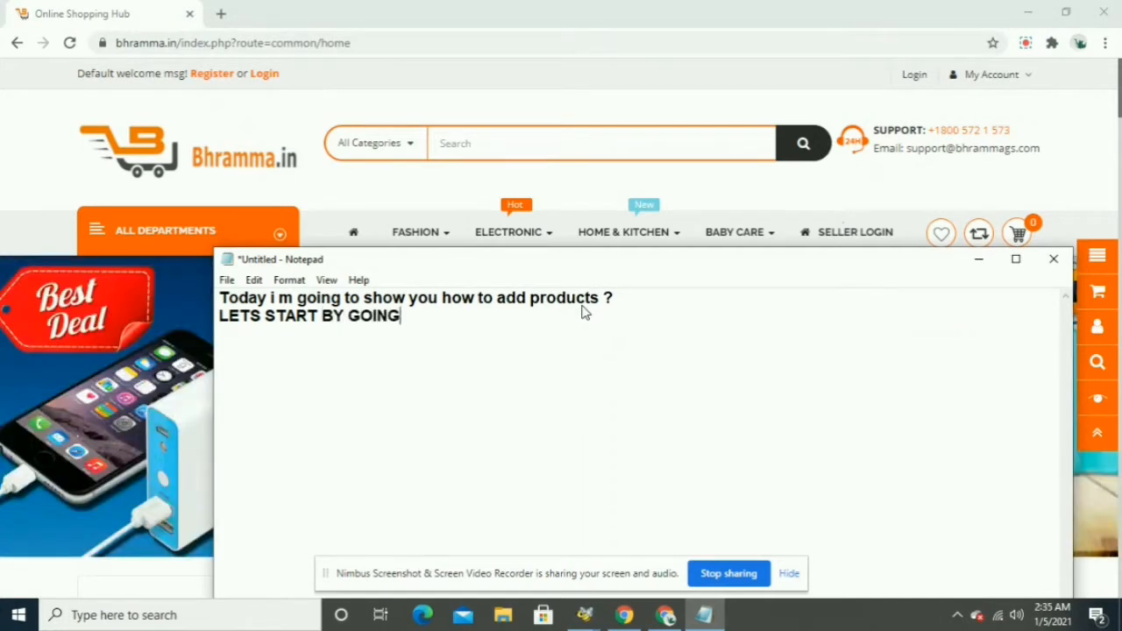
{"action": "type", "text": "TO ADM"}
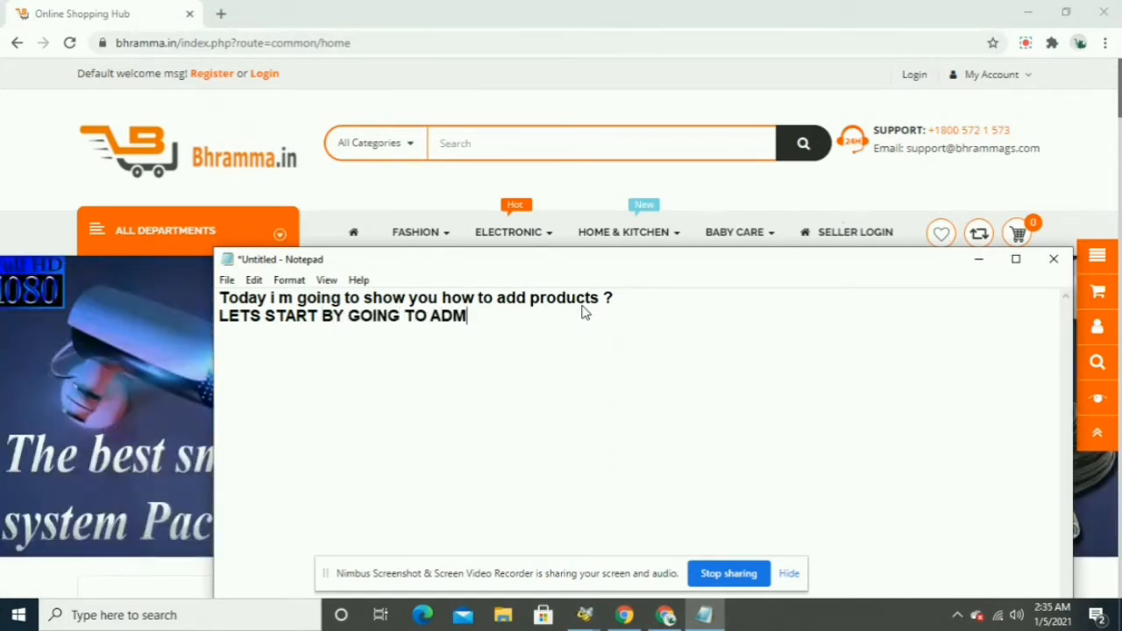
{"action": "type", "text": "IN PANEL"}
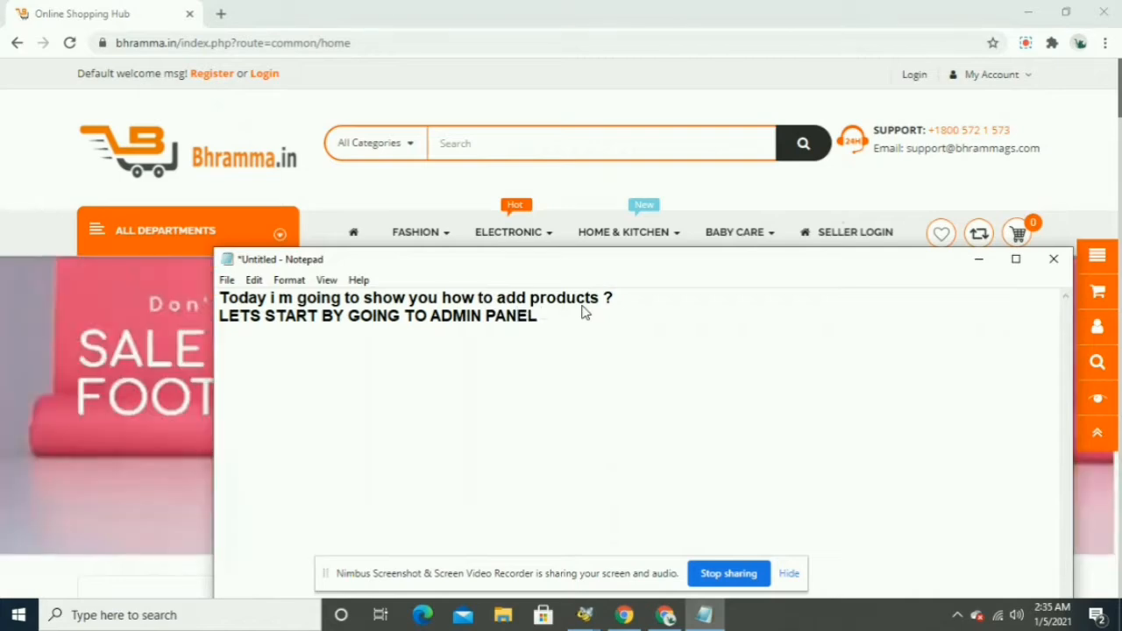
{"action": "key", "text": "ctrl+a"}
{"action": "key", "text": "BackSpace"}
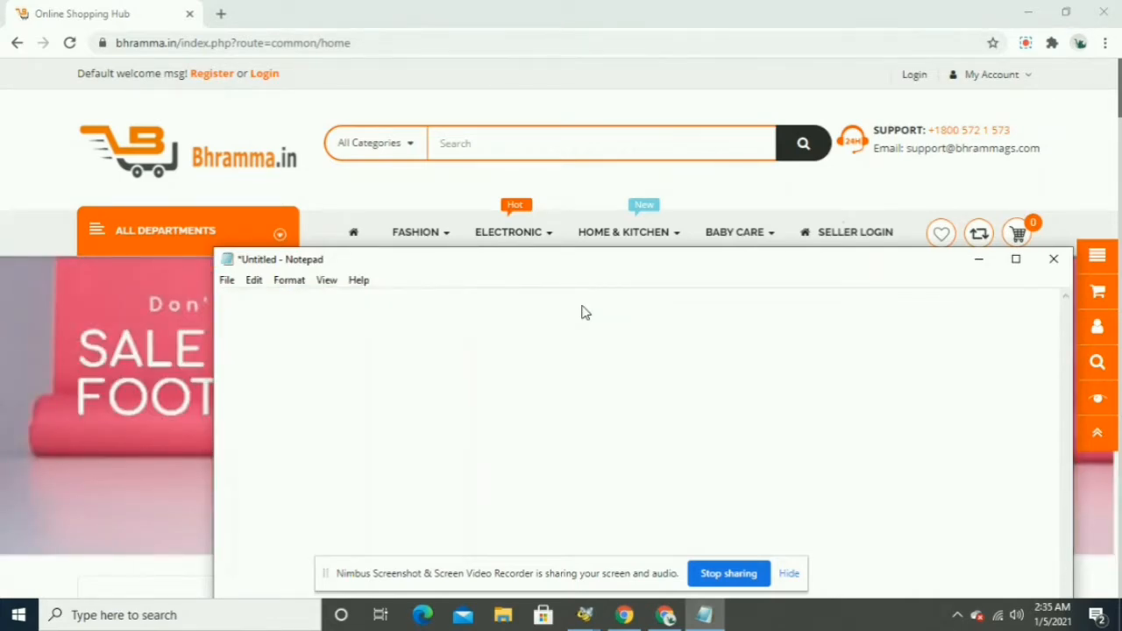
Step: Log in to the Bhramma.in Seller Panel with the saved seller e-mail and account password
{"action": "left_click", "coordinate": [976, 260]}
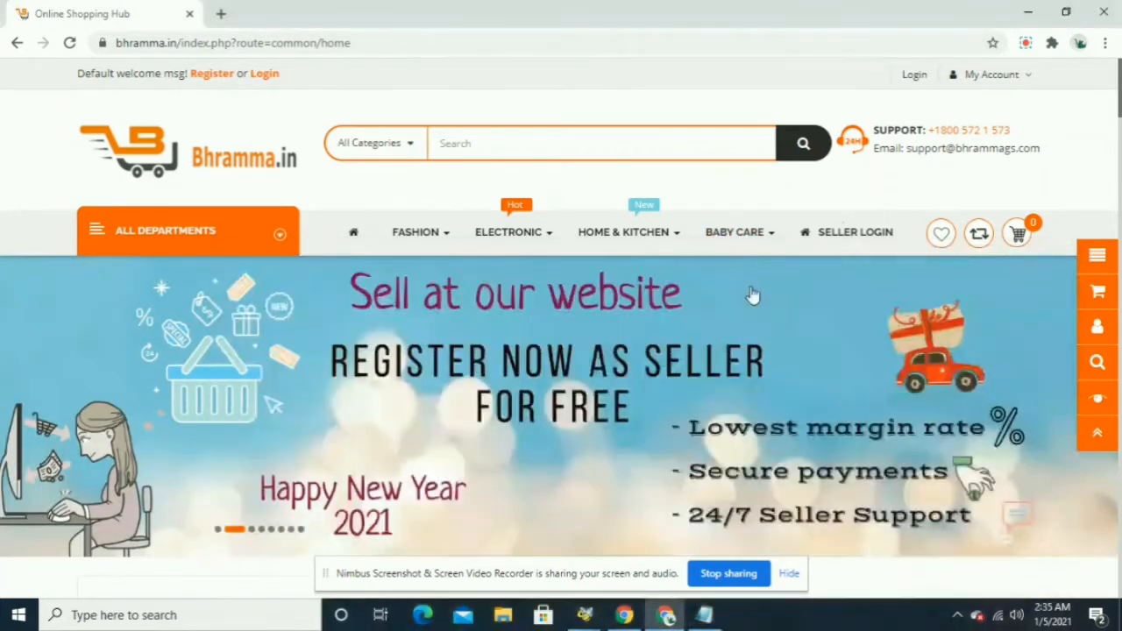
{"action": "left_click", "coordinate": [829, 246]}
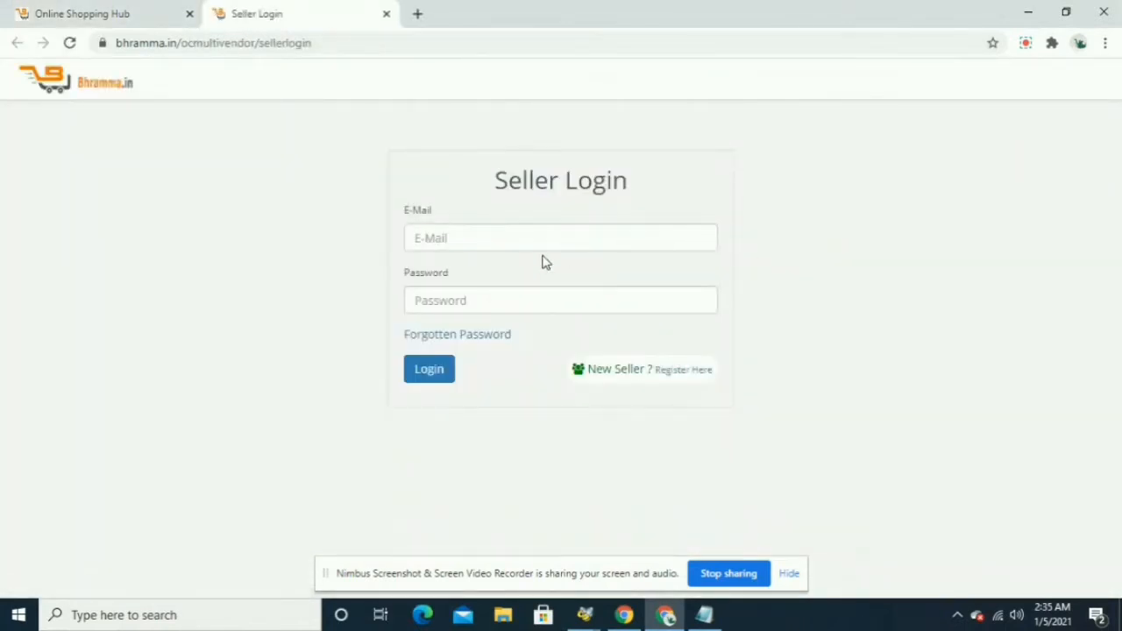
{"action": "left_click", "coordinate": [537, 235]}
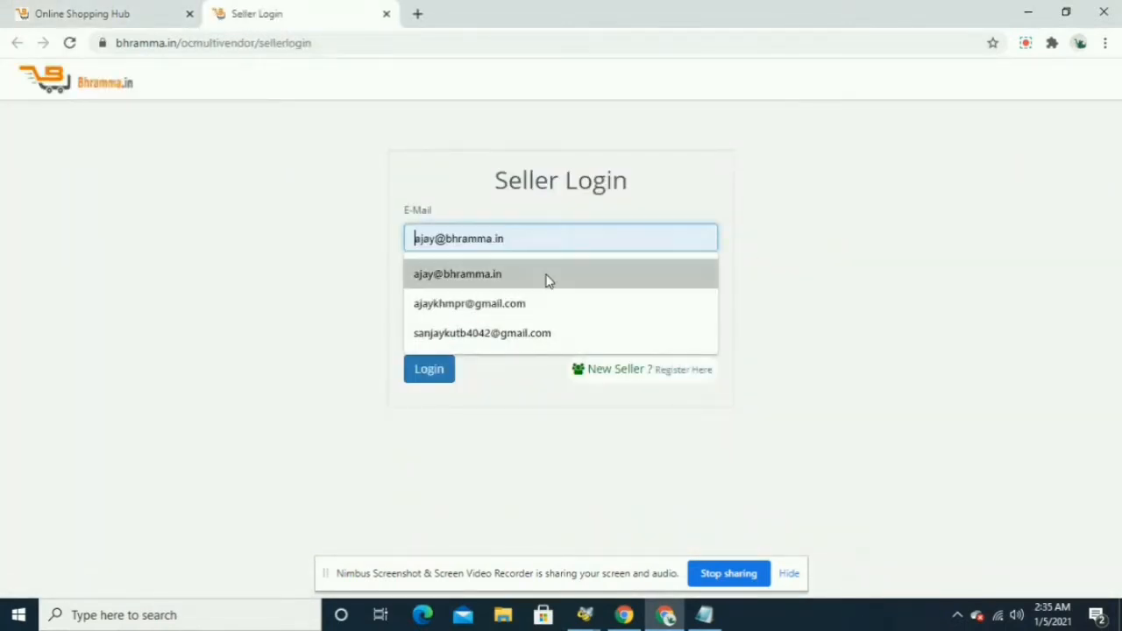
{"action": "left_click", "coordinate": [545, 276]}
{"action": "left_click", "coordinate": [496, 311]}
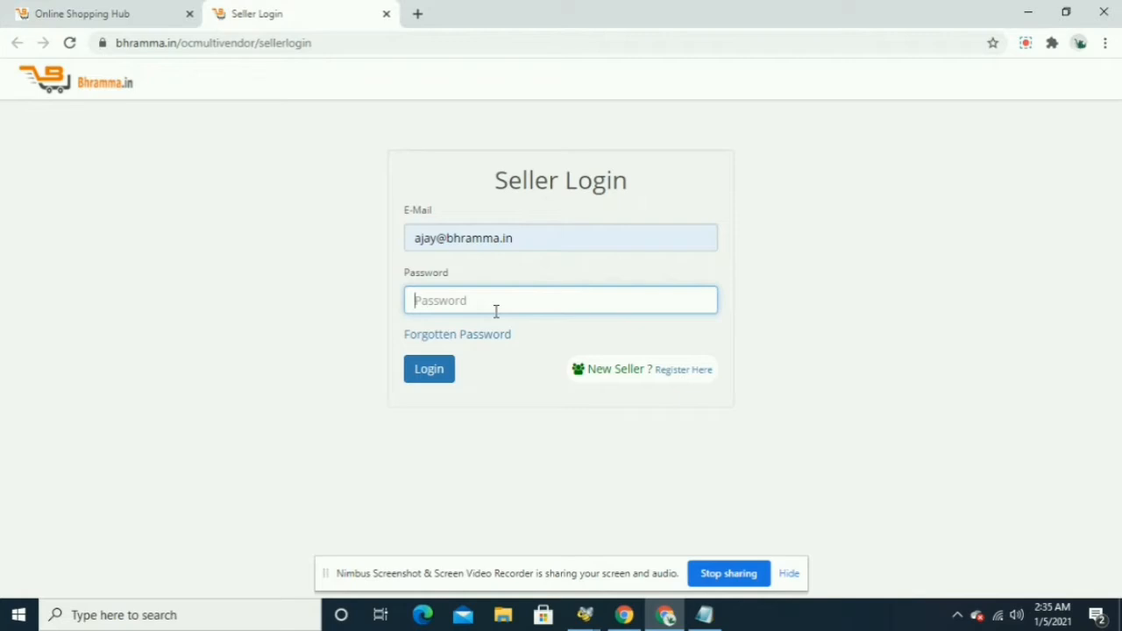
{"action": "type", "text": "1"}
{"action": "key", "text": "Return"}
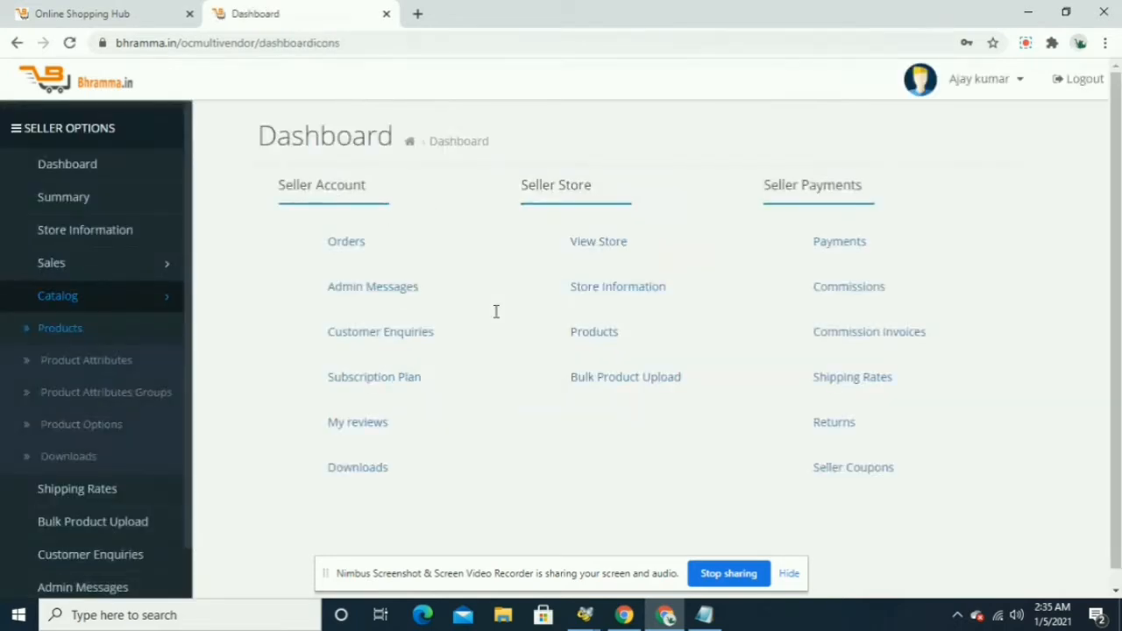
Step: Collapse the Catalog menu and write 'Click on catlog and then products' in Notepad
{"action": "left_click", "coordinate": [157, 300]}
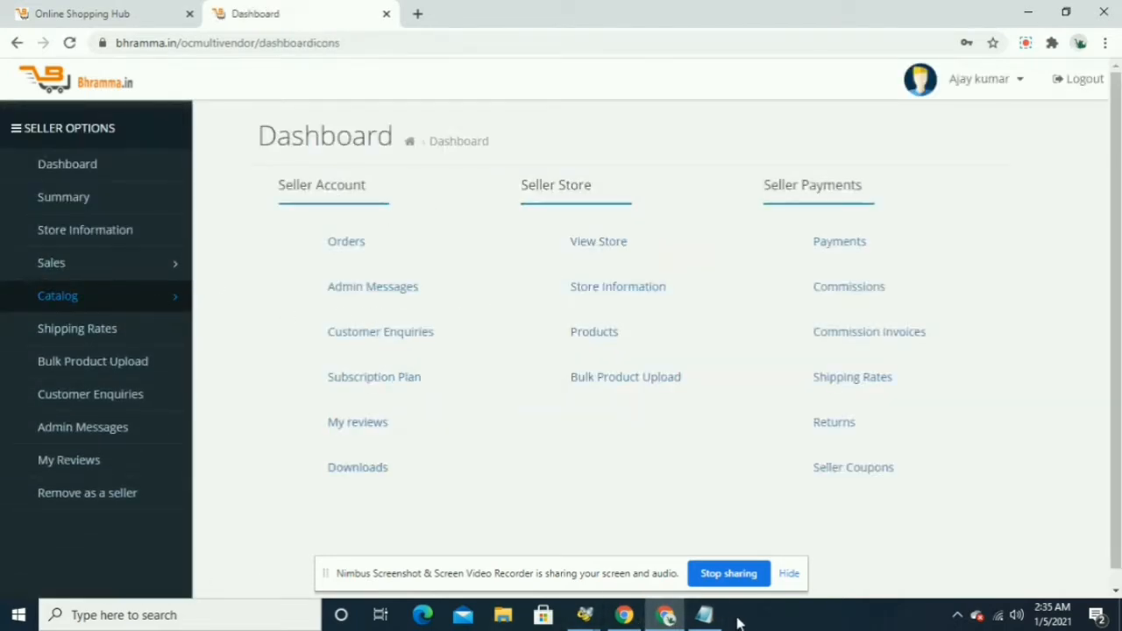
{"action": "left_click", "coordinate": [704, 614]}
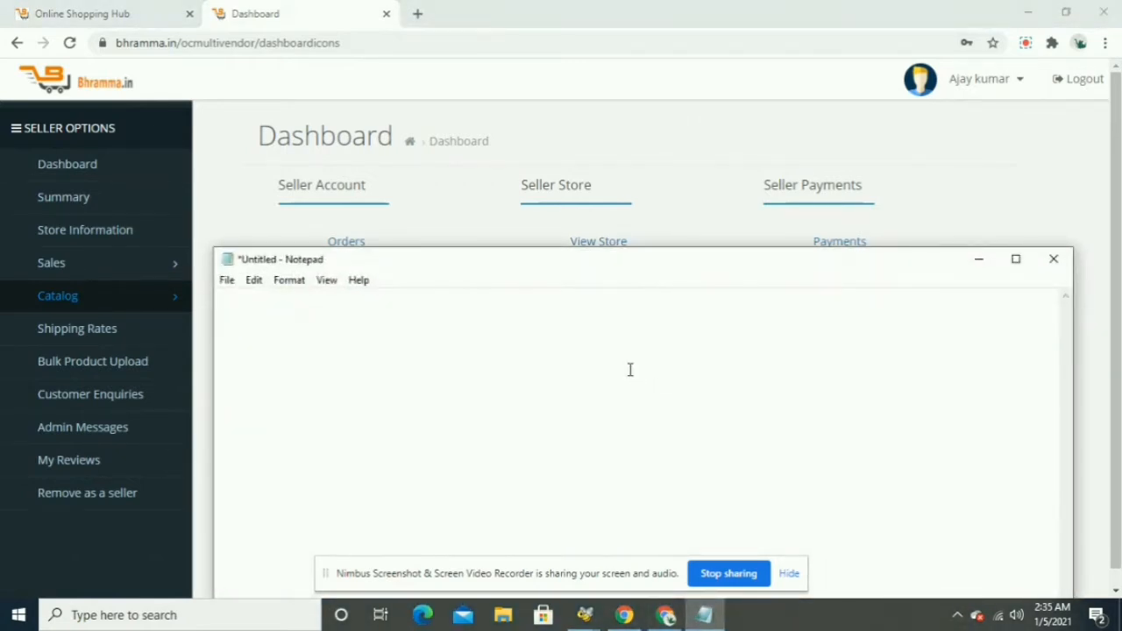
{"action": "type", "text": "Click on "}
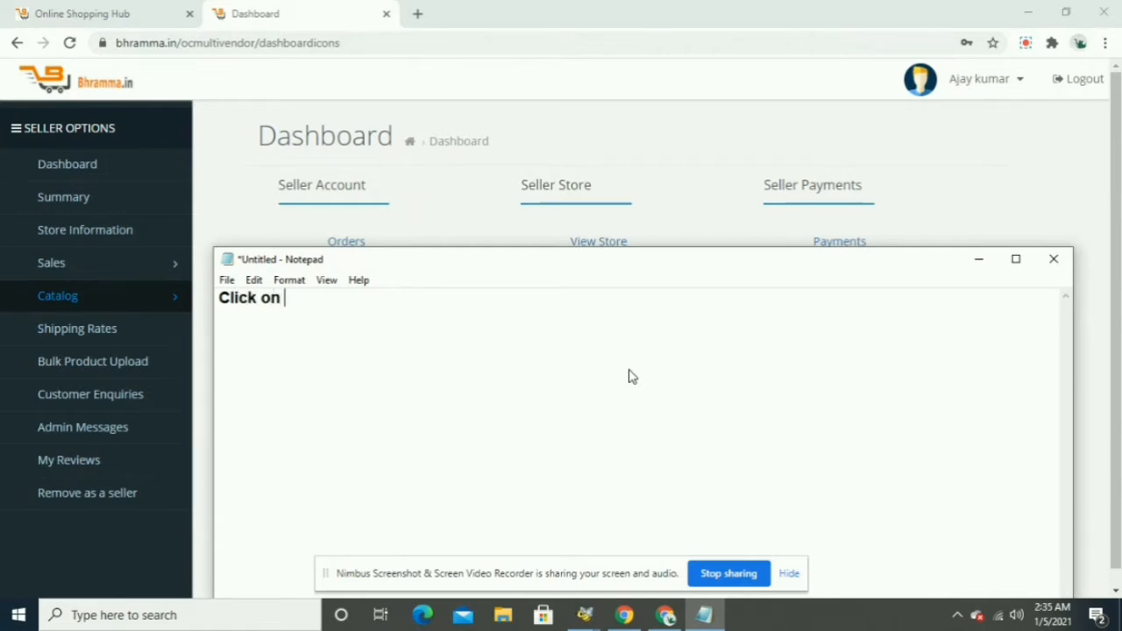
{"action": "type", "text": "catlog and then"}
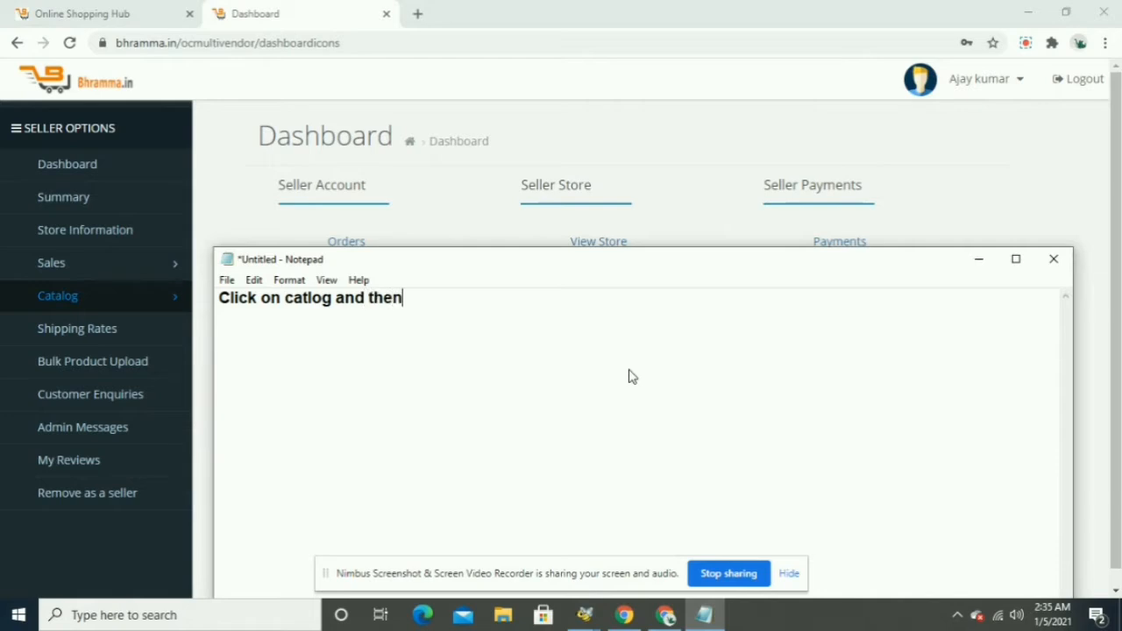
{"action": "type", "text": " products"}
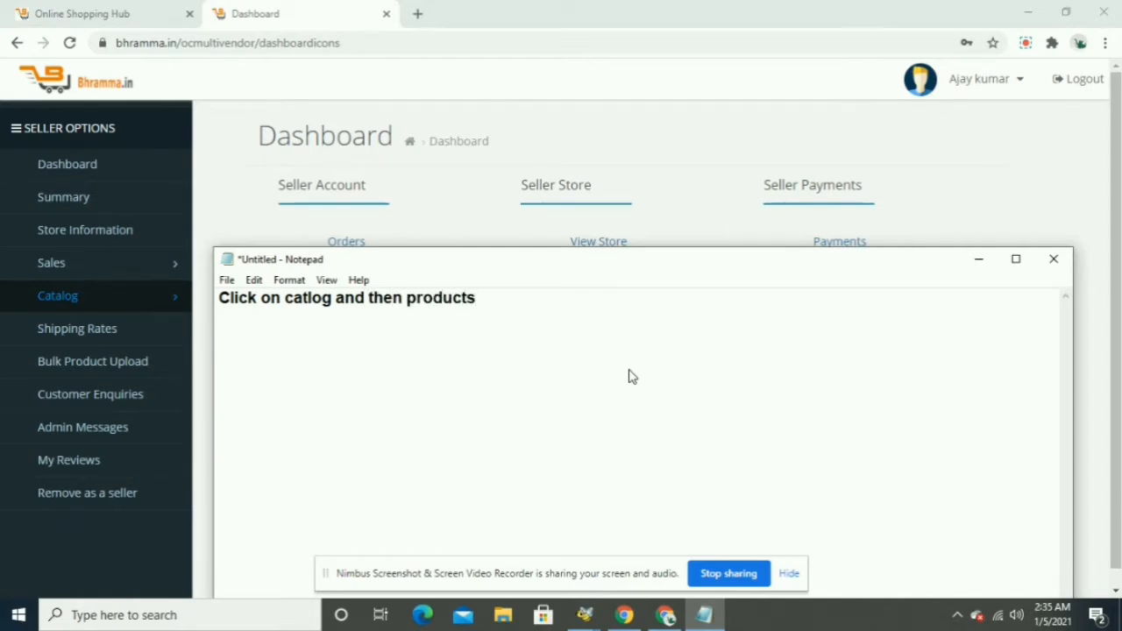
Step: Hide Notepad and the sharing notice, then open Catalog > Products in the seller sidebar
{"action": "left_click", "coordinate": [978, 259]}
{"action": "left_click", "coordinate": [789, 573]}
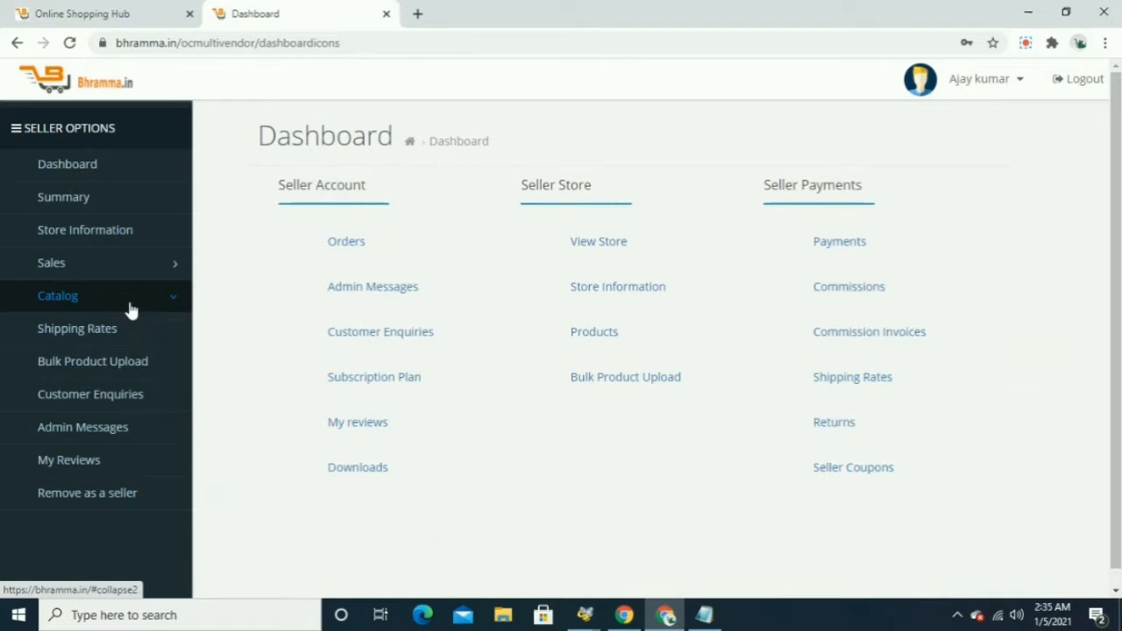
{"action": "left_click", "coordinate": [130, 310]}
{"action": "left_click", "coordinate": [103, 342]}
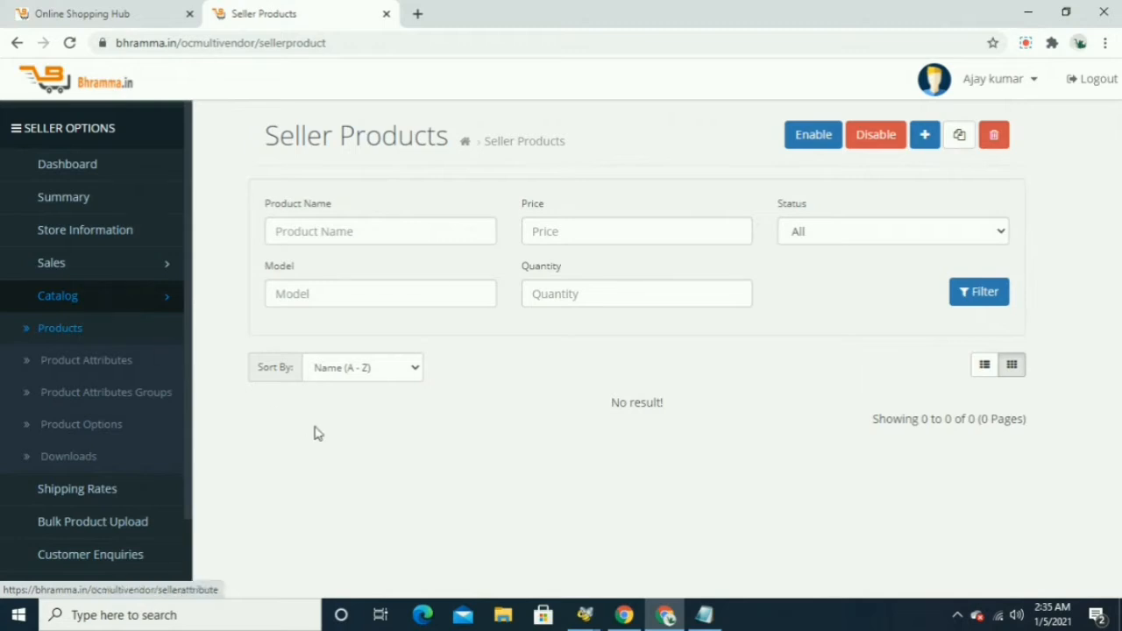
Step: Add the Notepad line 'Click on the add new button at top right corner'
{"action": "left_click", "coordinate": [702, 615]}
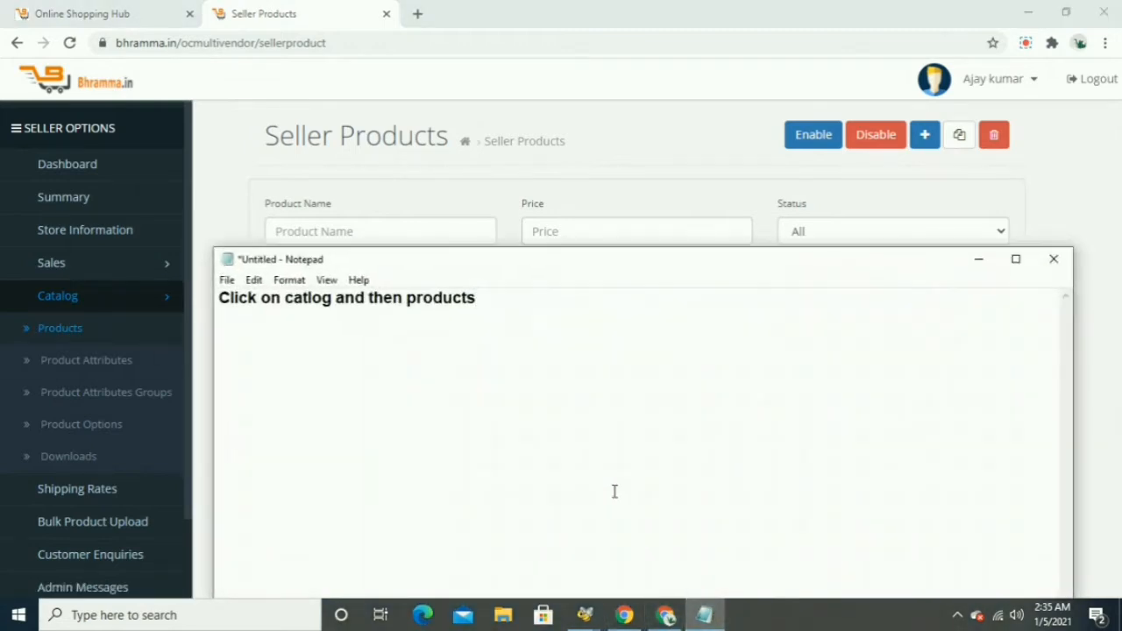
{"action": "key", "text": "Return"}
{"action": "type", "text": "click"}
{"action": "key", "text": "BackSpace"}
{"action": "key", "text": "BackSpace"}
{"action": "key", "text": "BackSpace"}
{"action": "key", "text": "BackSpace"}
{"action": "key", "text": "BackSpace"}
{"action": "type", "text": "Click on the add "}
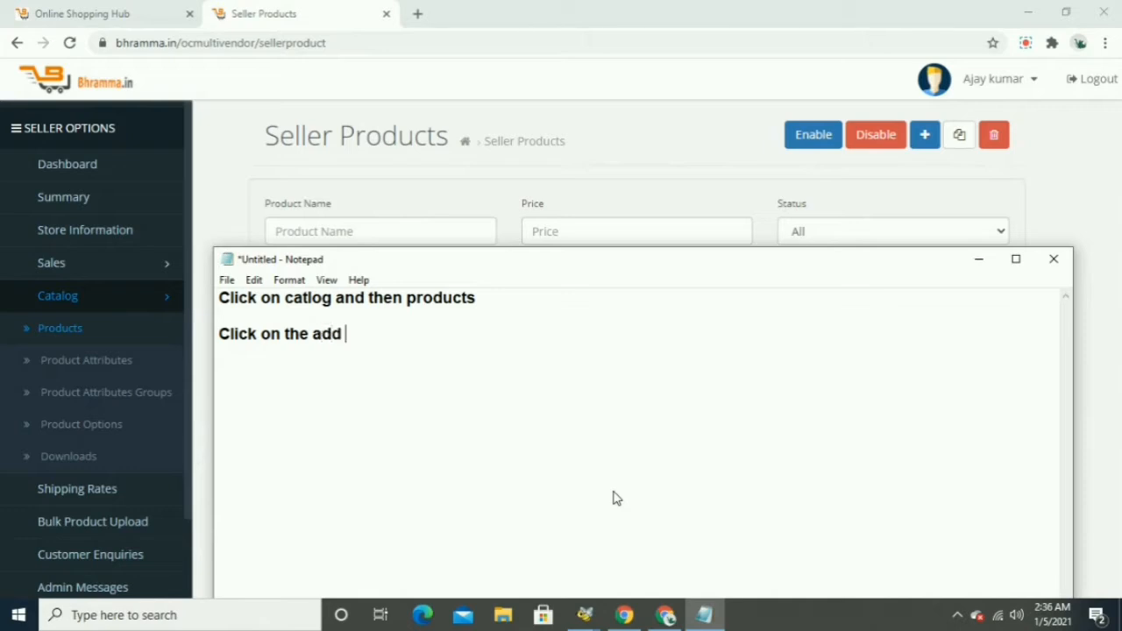
{"action": "type", "text": "new but"}
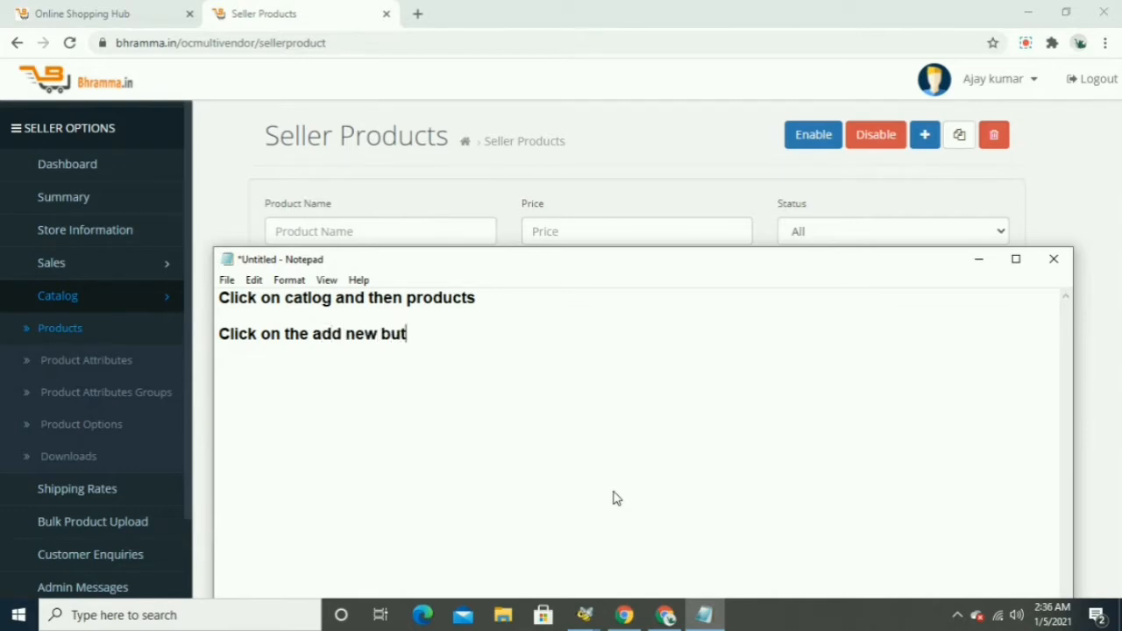
{"action": "type", "text": "ton at top"}
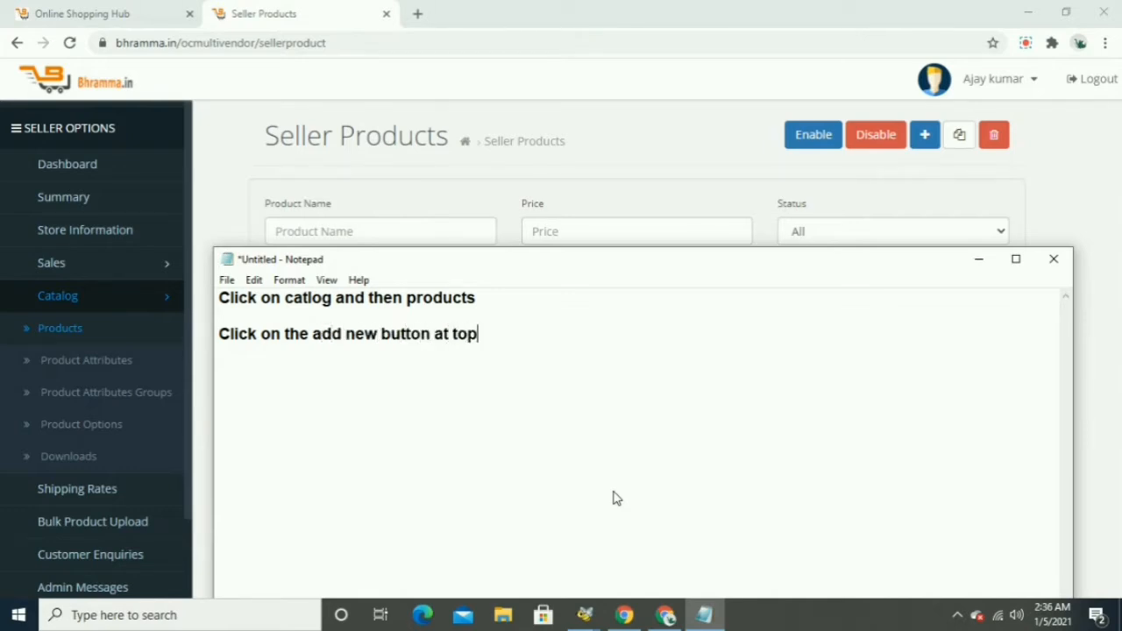
{"action": "type", "text": " right corn"}
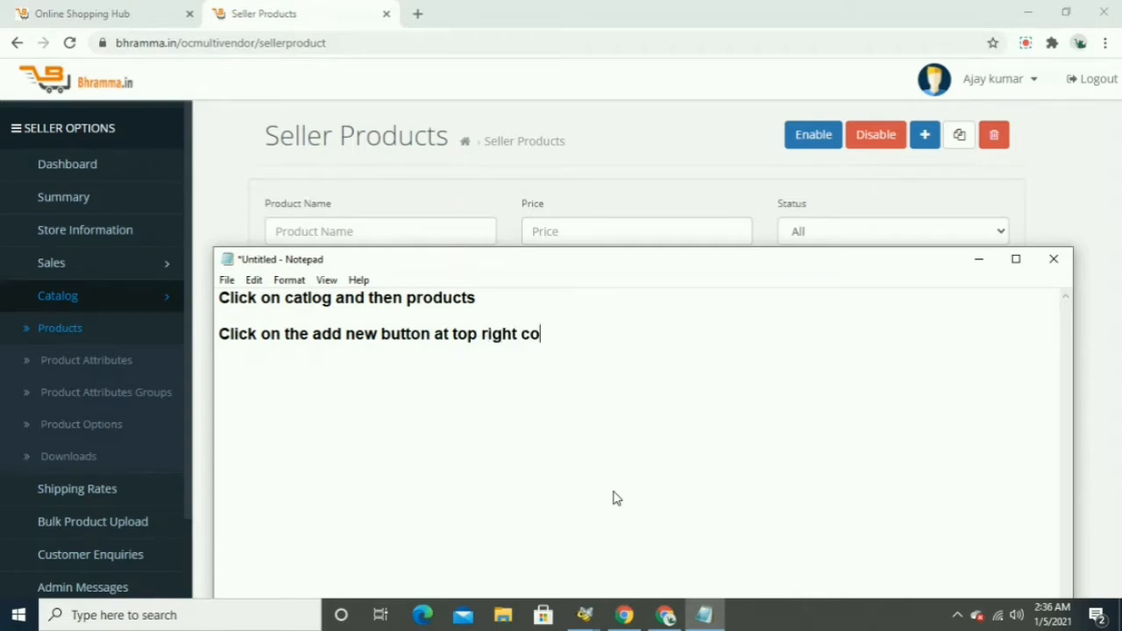
{"action": "type", "text": "er"}
Step: Add a new product named 'iPhone 7' and write its camera, screen and processor description
{"action": "left_click", "coordinate": [978, 259]}
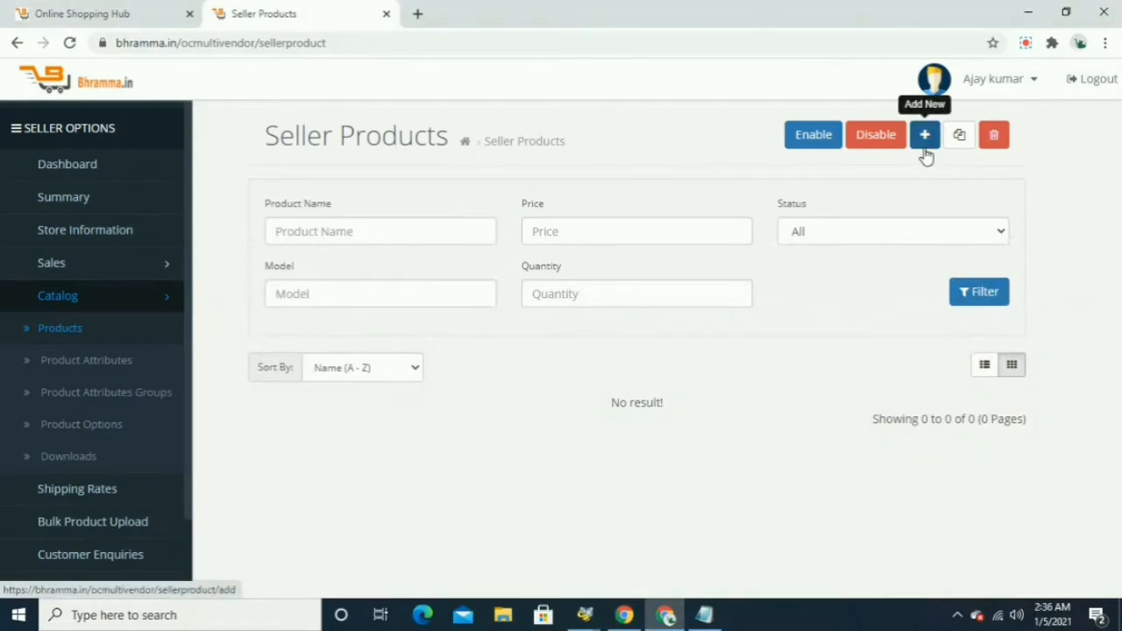
{"action": "left_click", "coordinate": [924, 136]}
{"action": "type", "text": "iPhone 7"}
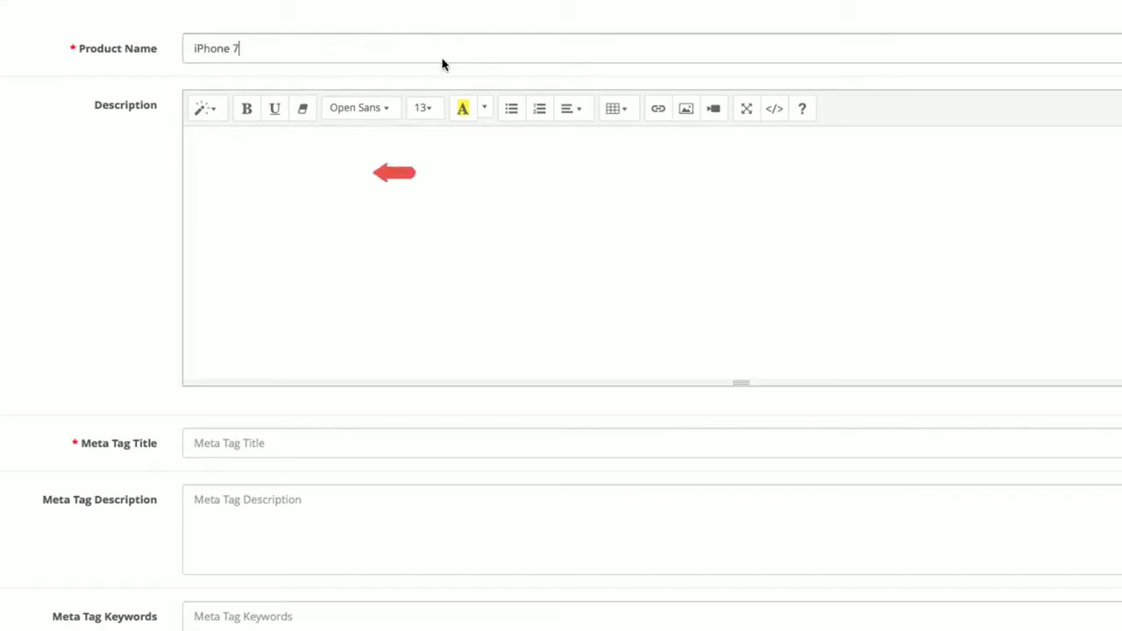
{"action": "left_click", "coordinate": [407, 172]}
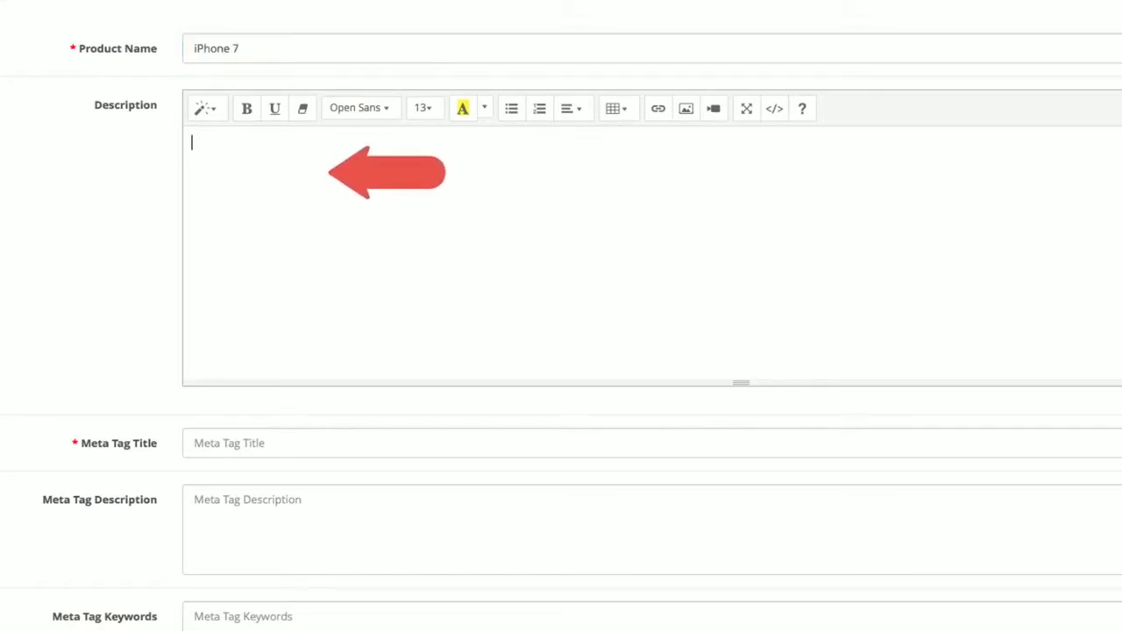
{"action": "type", "text": "A revolutiona"}
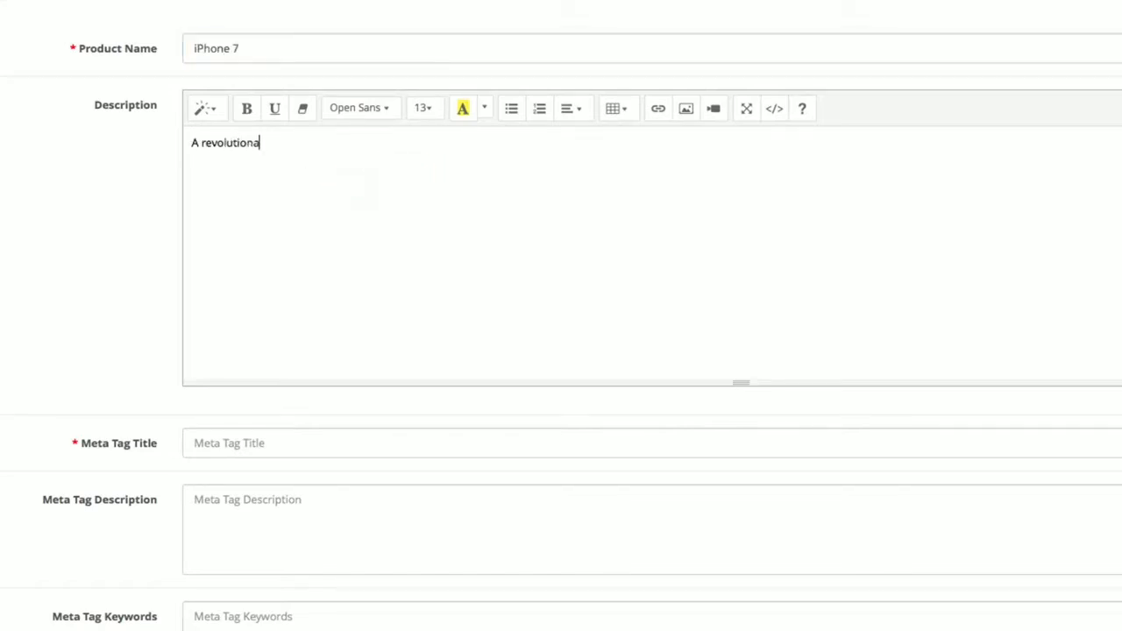
{"action": "type", "text": "ry new device that brings the most pre"}
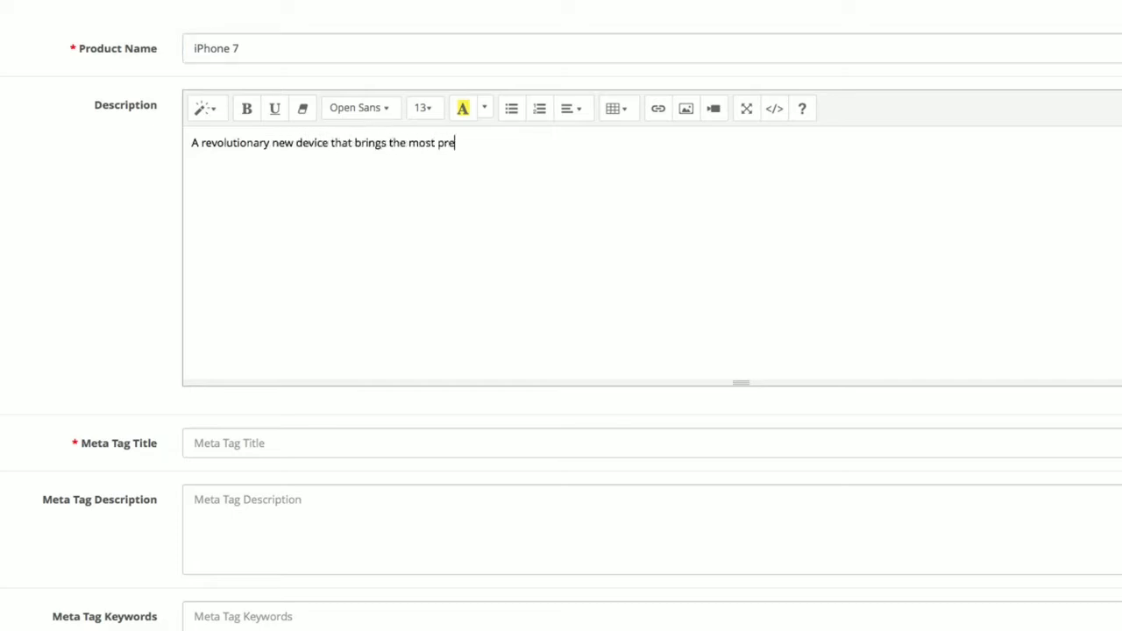
{"action": "type", "text": "mium mobile featu"}
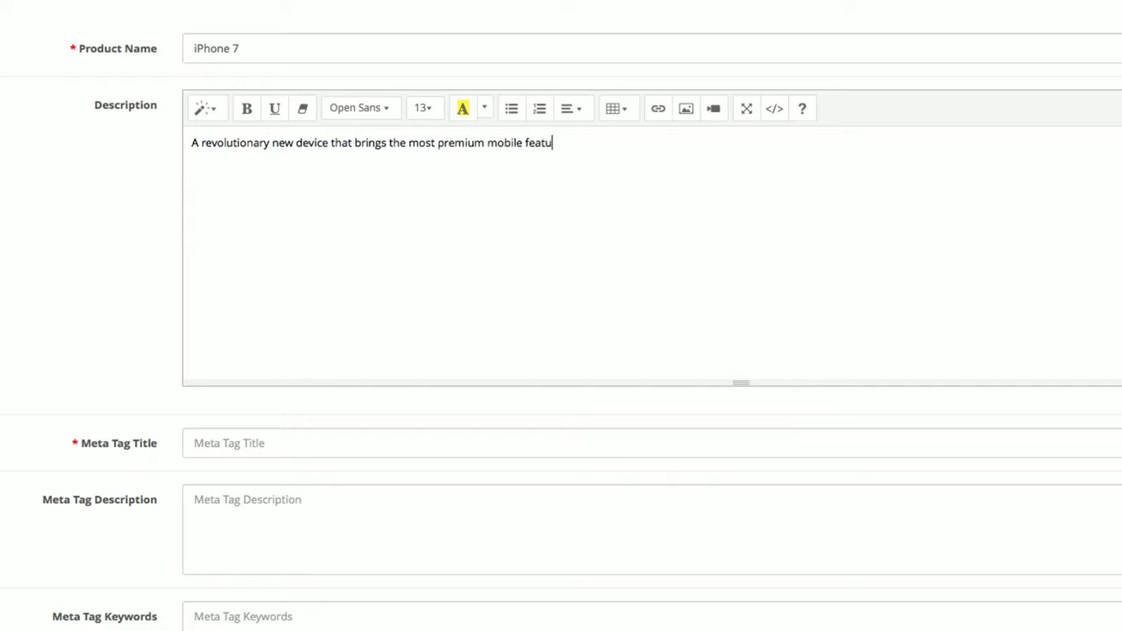
{"action": "type", "text": "res to your fingert"}
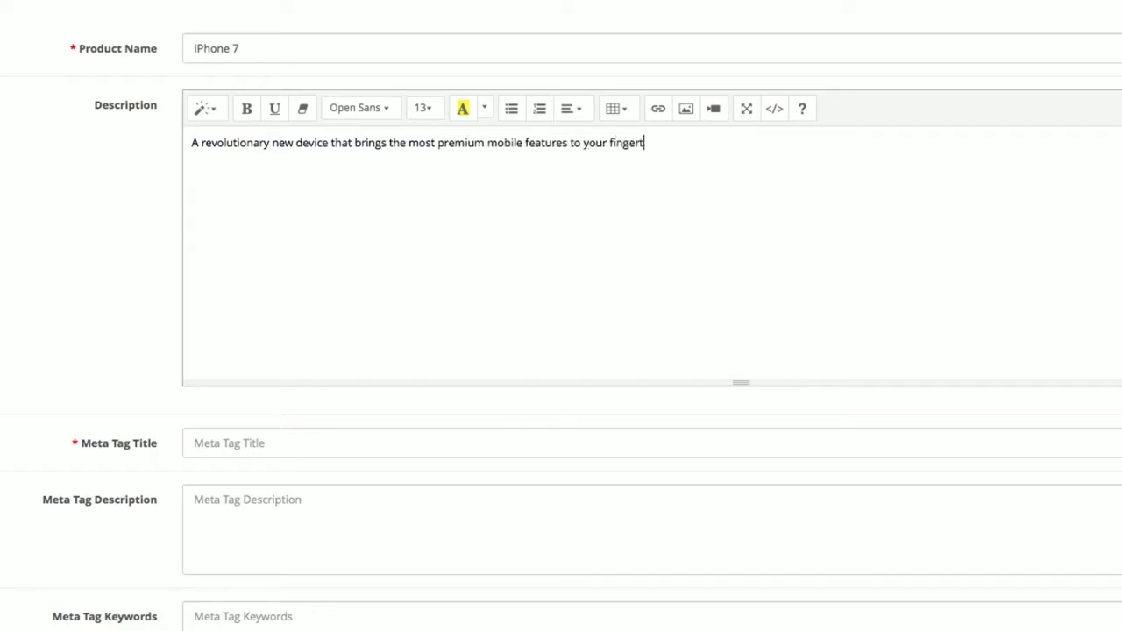
{"action": "type", "text": "ips. New camera, better scre"}
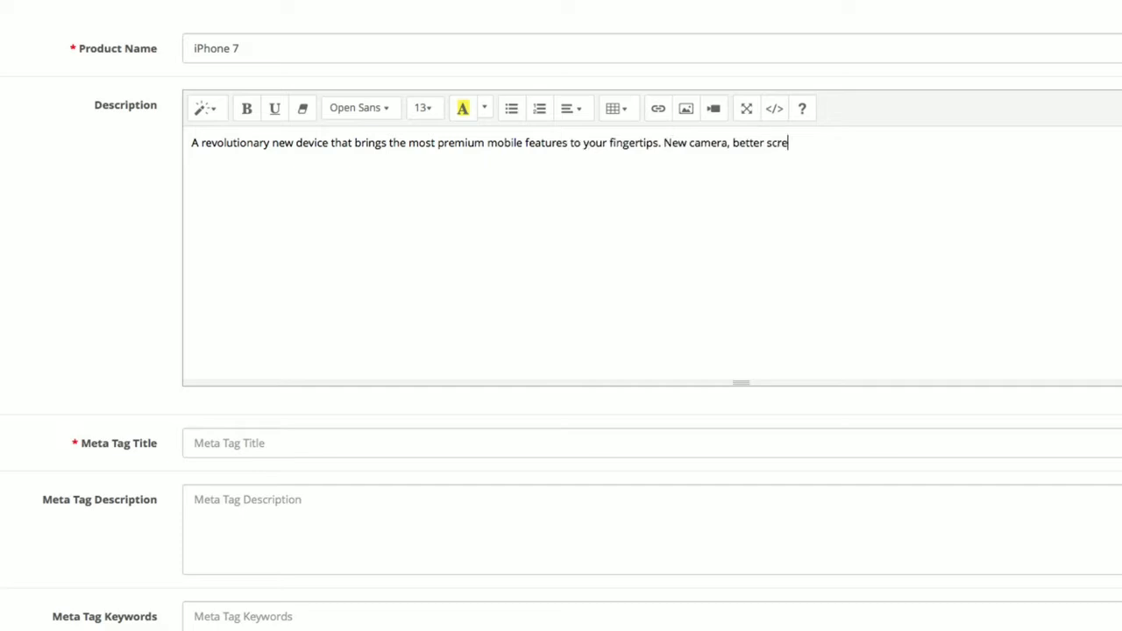
{"action": "type", "text": "en, and a much faster processor."}
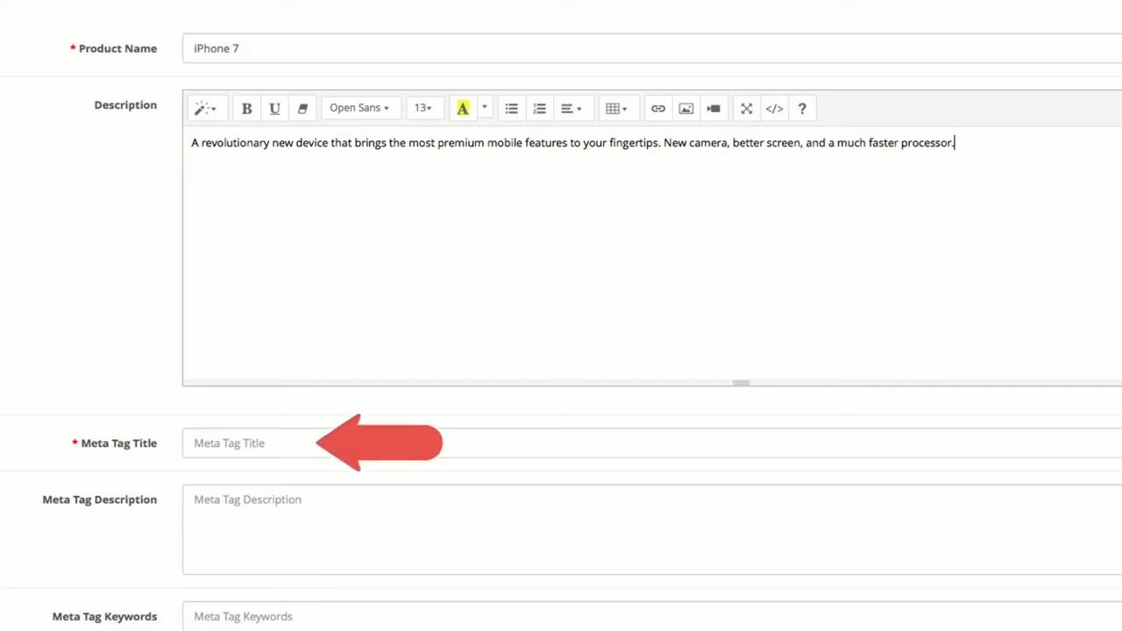
Step: Set Meta Tag Title 'iPhone' and description 'The iPhone is available. Purchase the mose desired smartphone now'
{"action": "scroll", "coordinate": [1067, 334], "scroll_direction": "down", "scroll_amount": 1}
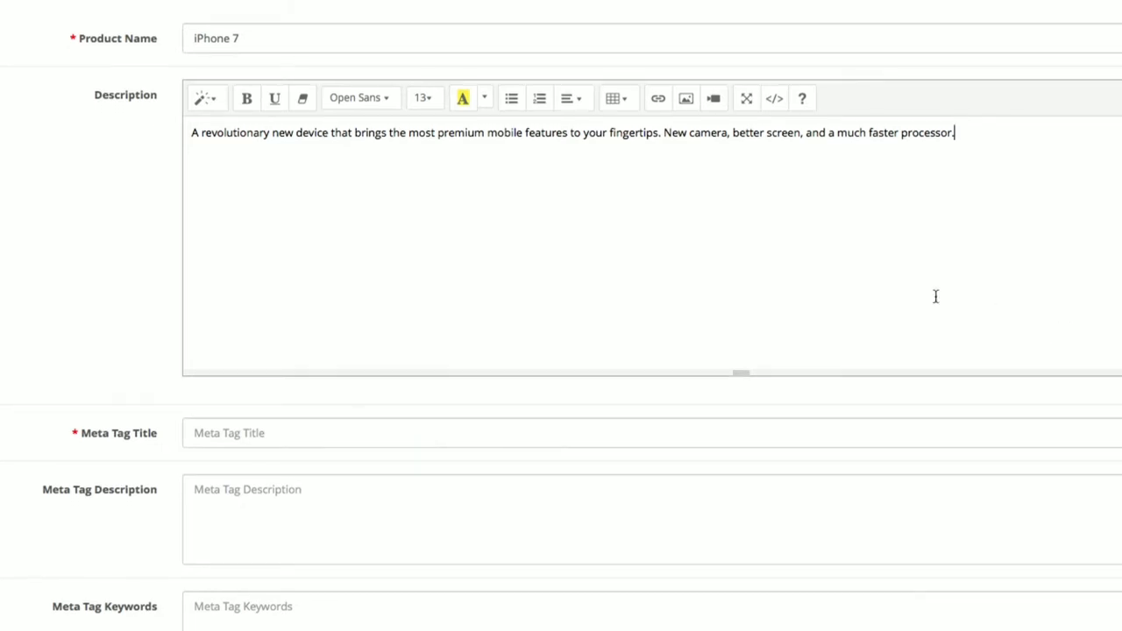
{"action": "left_click", "coordinate": [438, 430]}
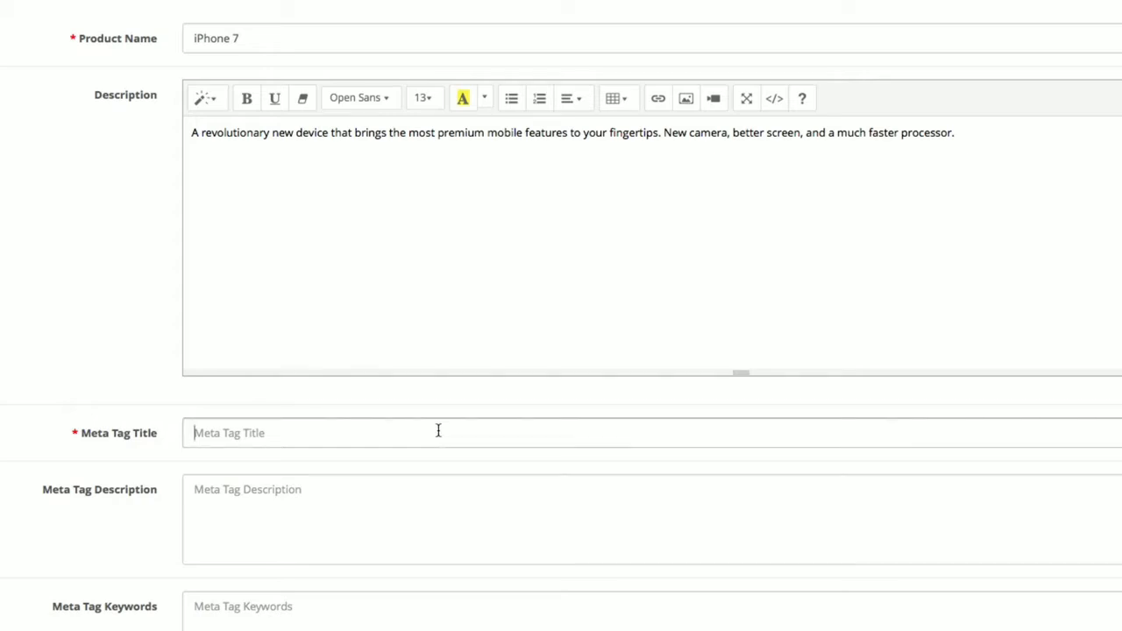
{"action": "type", "text": "iPhone 7"}
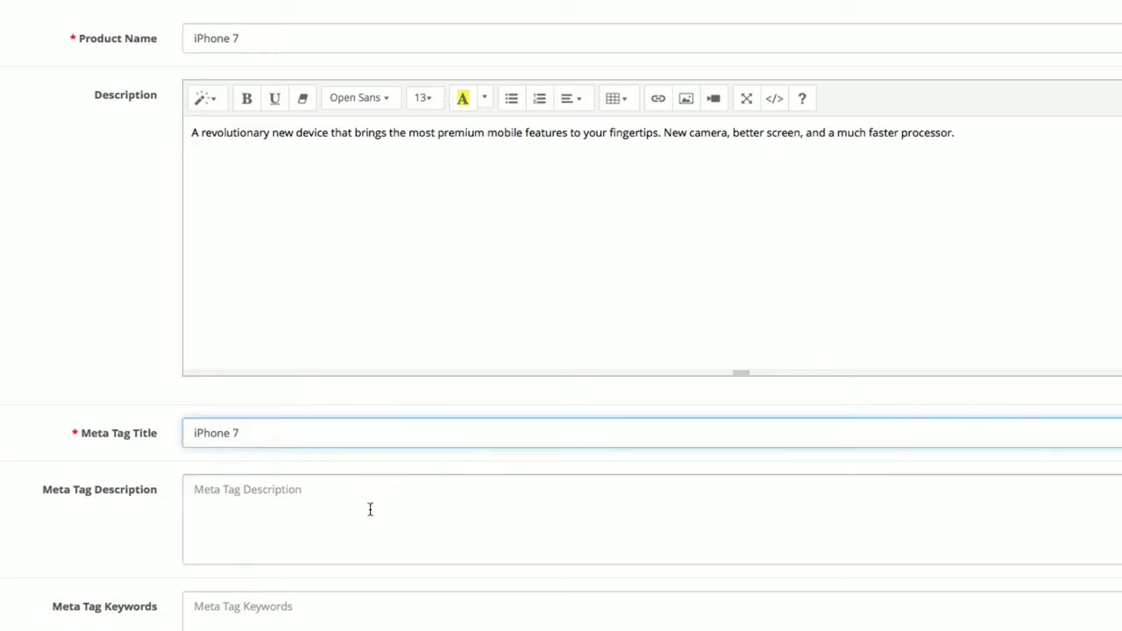
{"action": "left_click", "coordinate": [370, 403]}
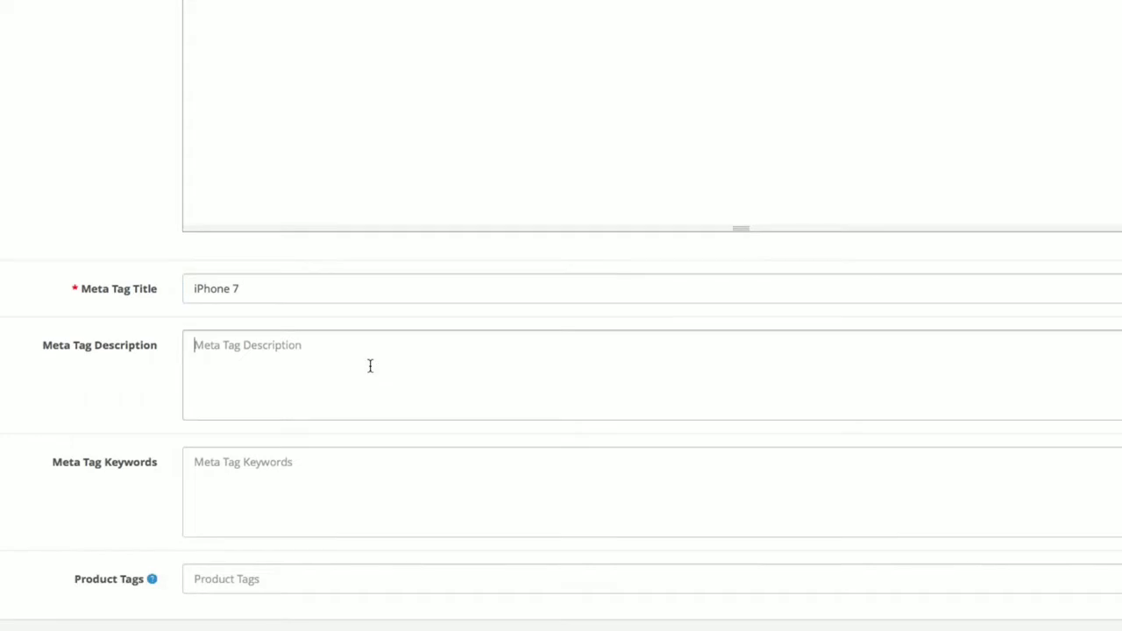
{"action": "type", "text": "Th"}
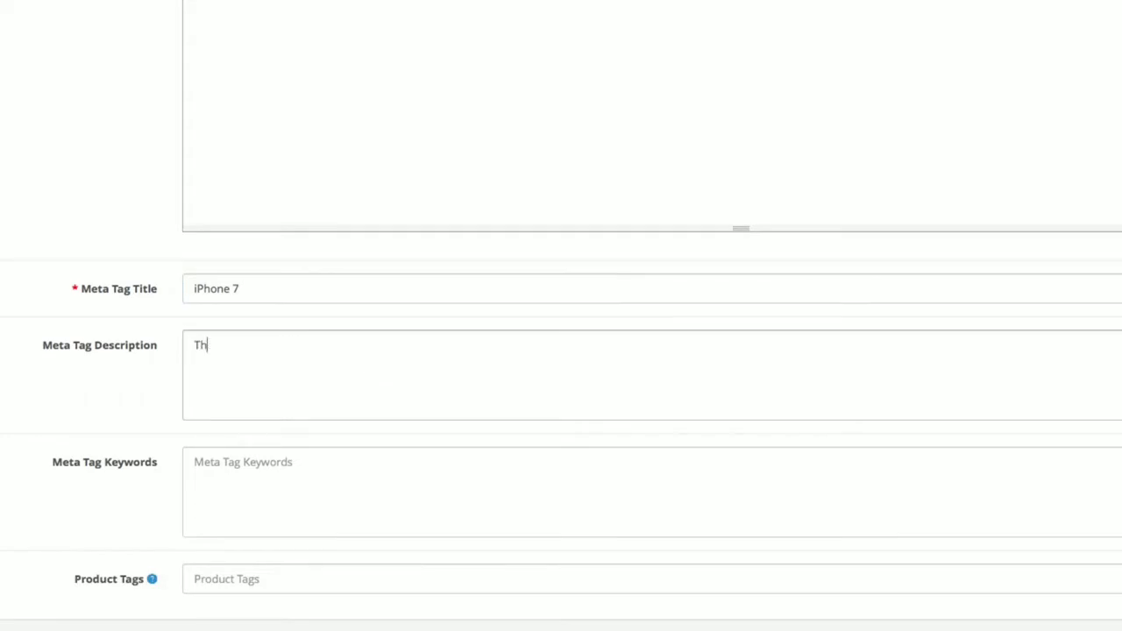
{"action": "type", "text": "e iPhone is available. "}
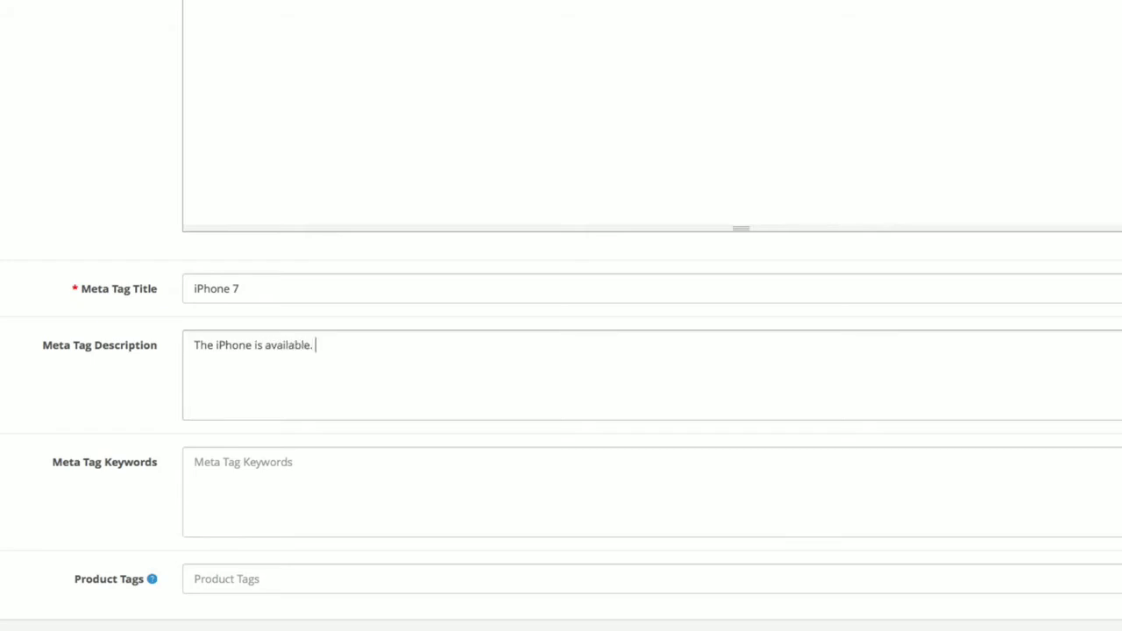
{"action": "type", "text": "Purchase the "}
{"action": "type", "text": "mose "}
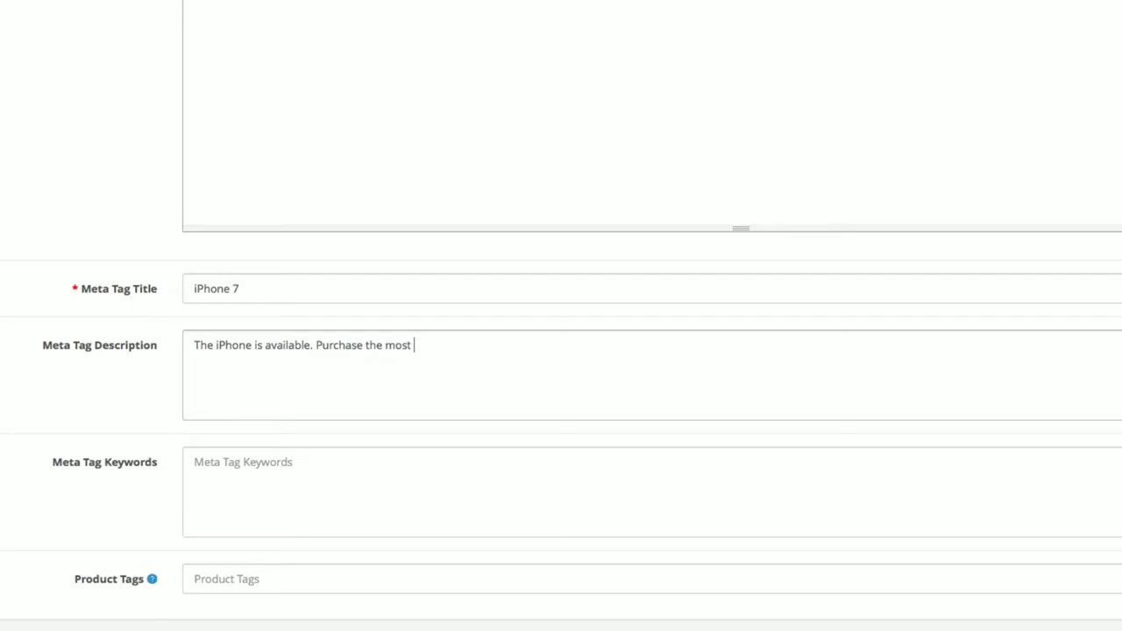
{"action": "type", "text": "desired smartph"}
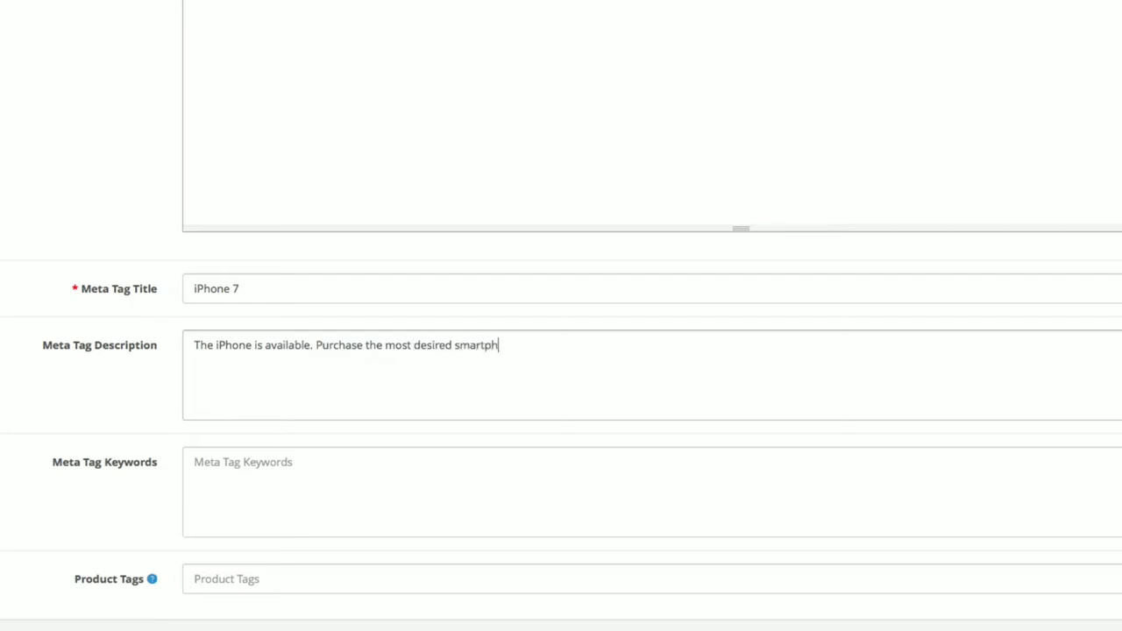
{"action": "type", "text": "one now!"}
Step: Enter meta keywords like iPhone Price, iPhone deals and tags 'iPhone, iPhone 7, Apple, Smartphone'
{"action": "left_click", "coordinate": [424, 471]}
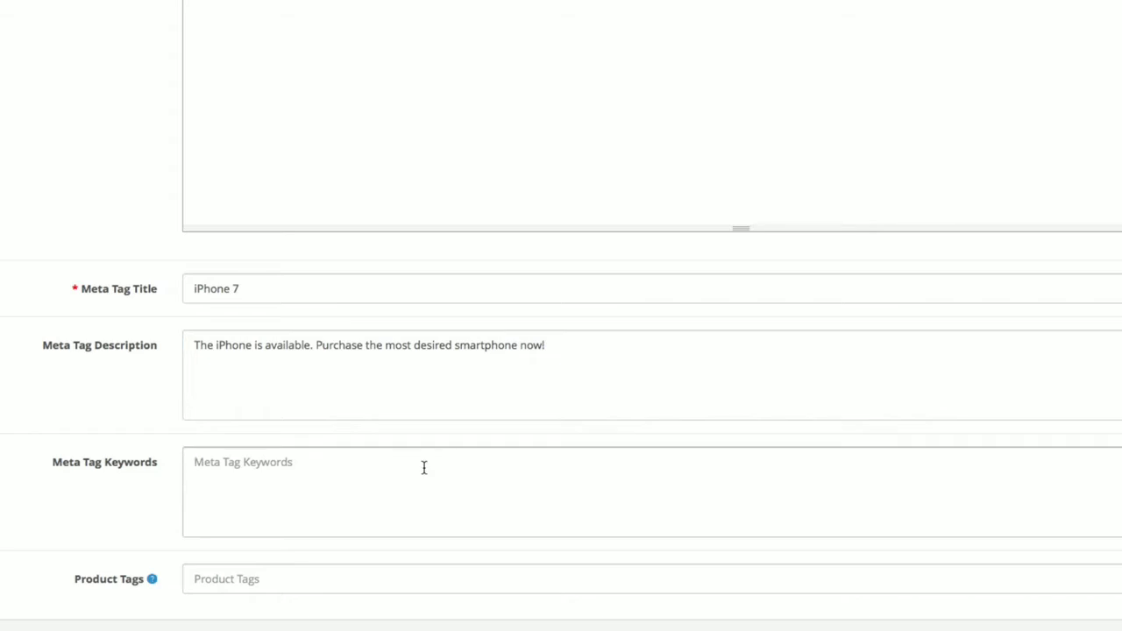
{"action": "type", "text": "App"}
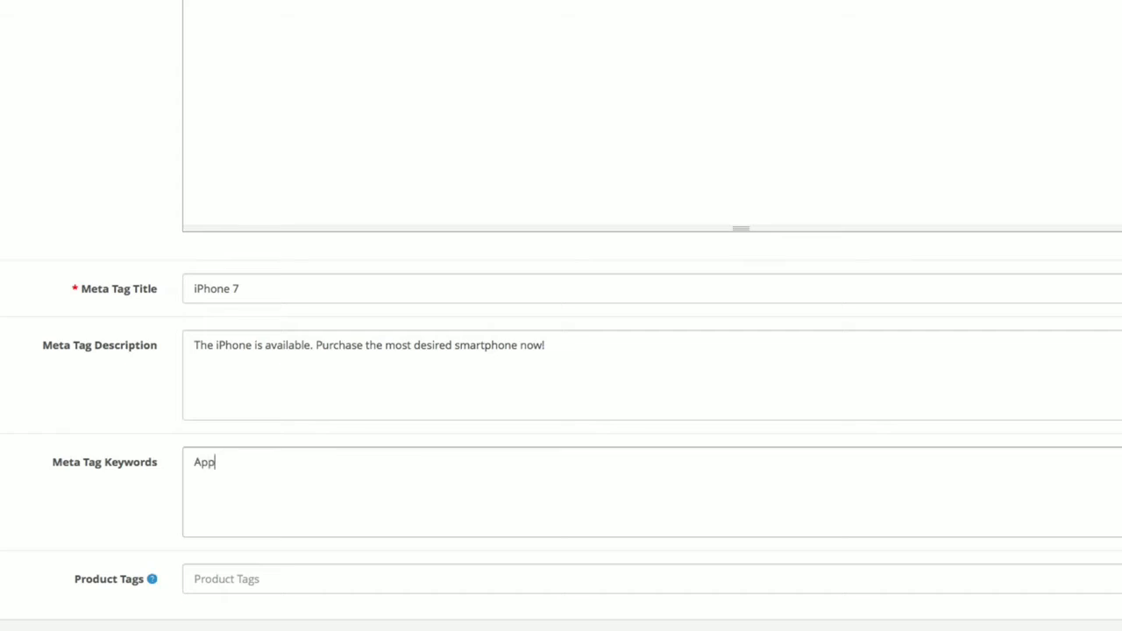
{"action": "type", "text": "le iPhone, iPhone"}
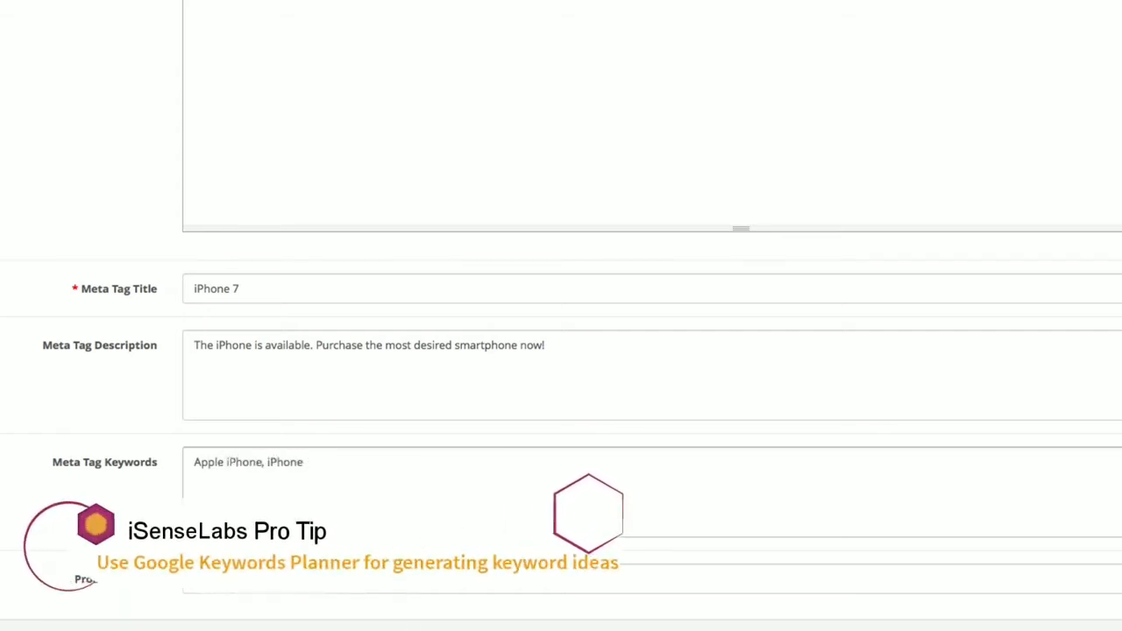
{"action": "key", "text": "BackSpace"}
{"action": "type", "text": ","}
{"action": "type", "text": " iPhone Price"}
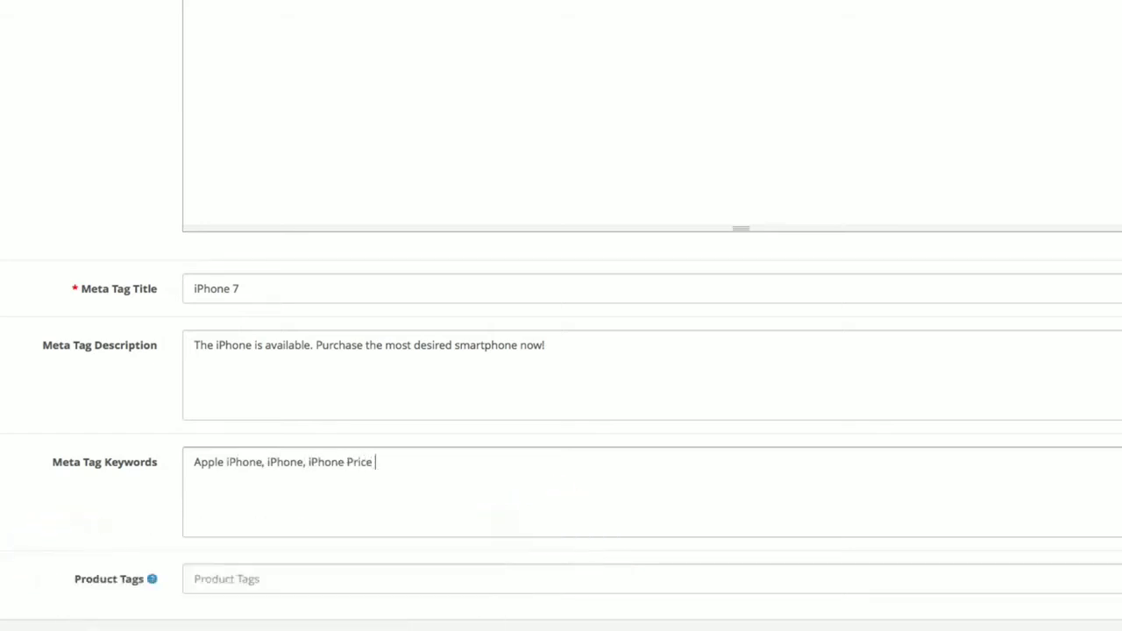
{"action": "type", "text": ", iPhones for Sale,"}
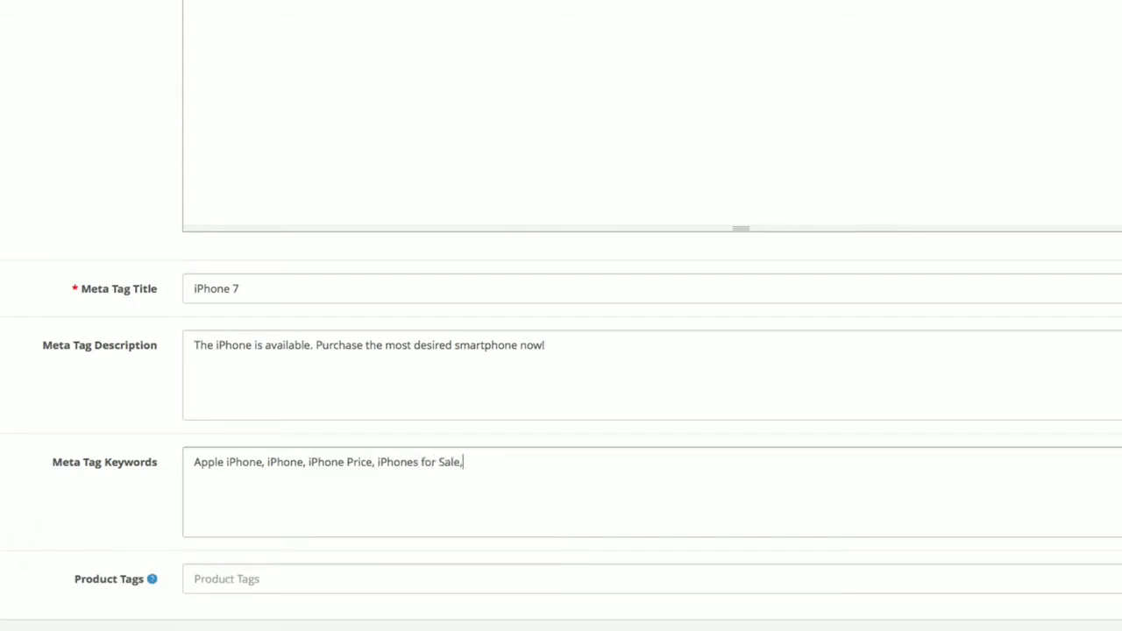
{"action": "type", "text": " iPhone deals"}
{"action": "left_click", "coordinate": [421, 568]}
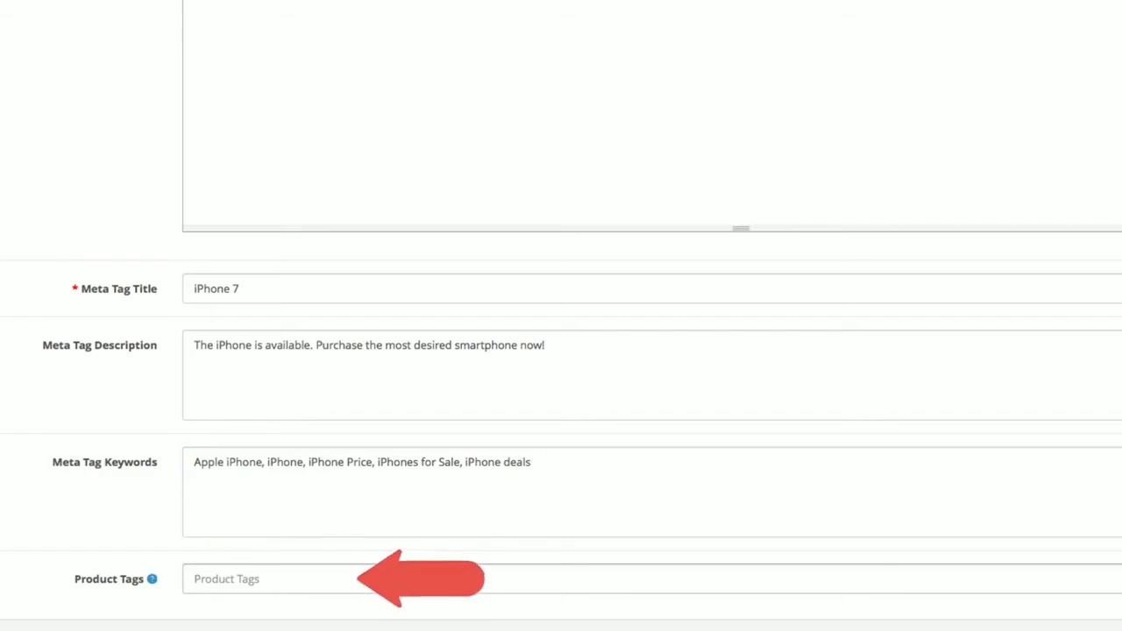
{"action": "type", "text": "iPhone, "}
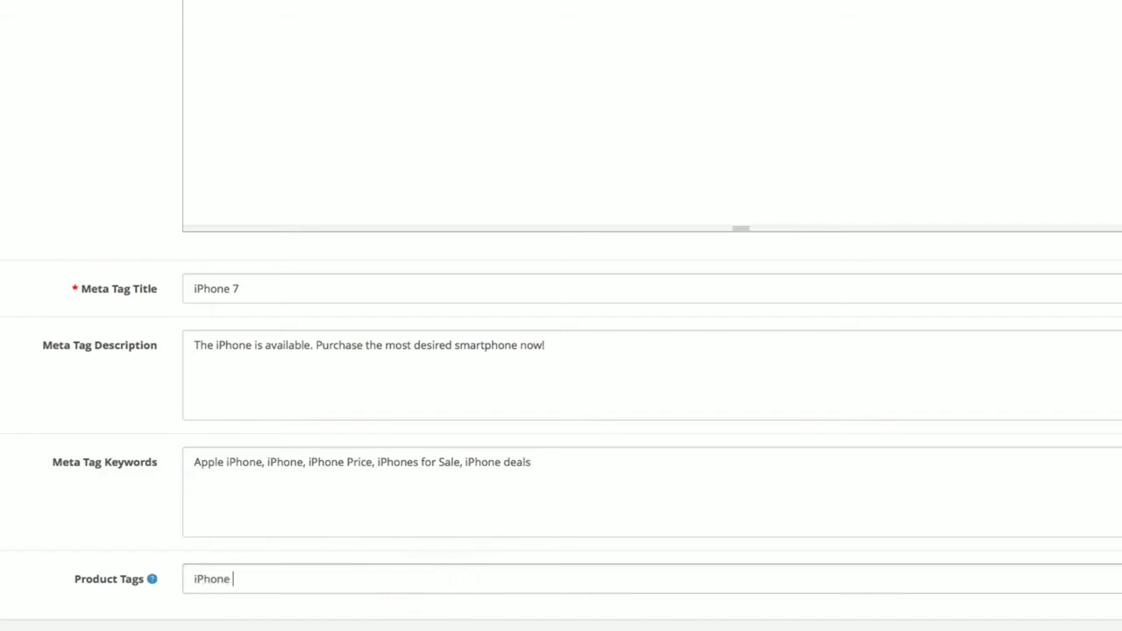
{"action": "type", "text": "iPhone 7, Apple, Smart"}
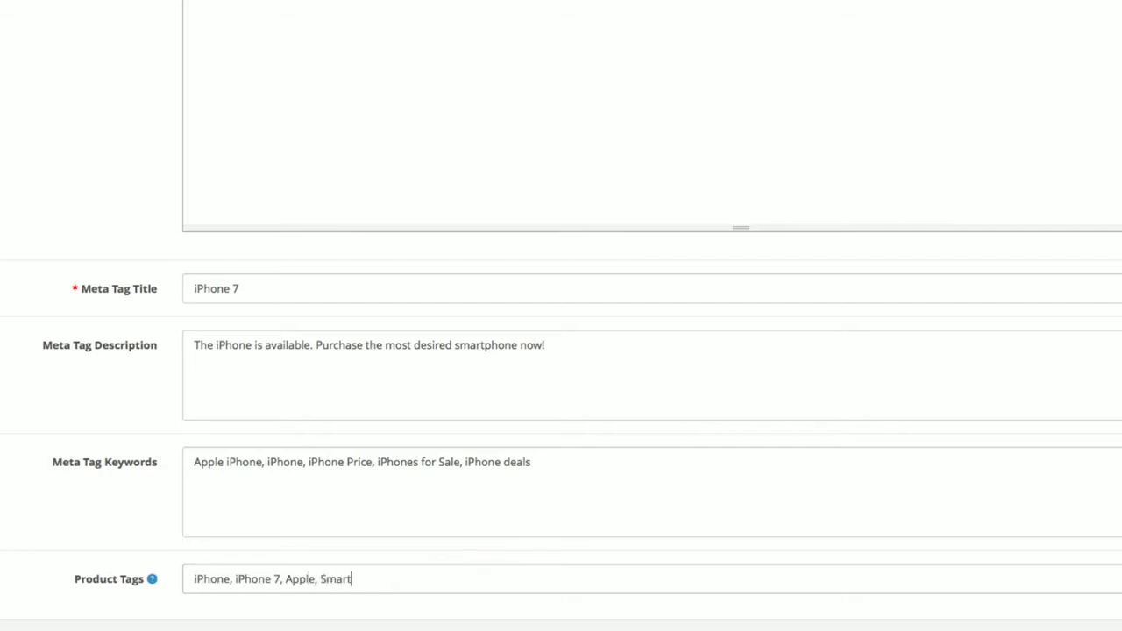
{"action": "type", "text": "phone, iOS"}
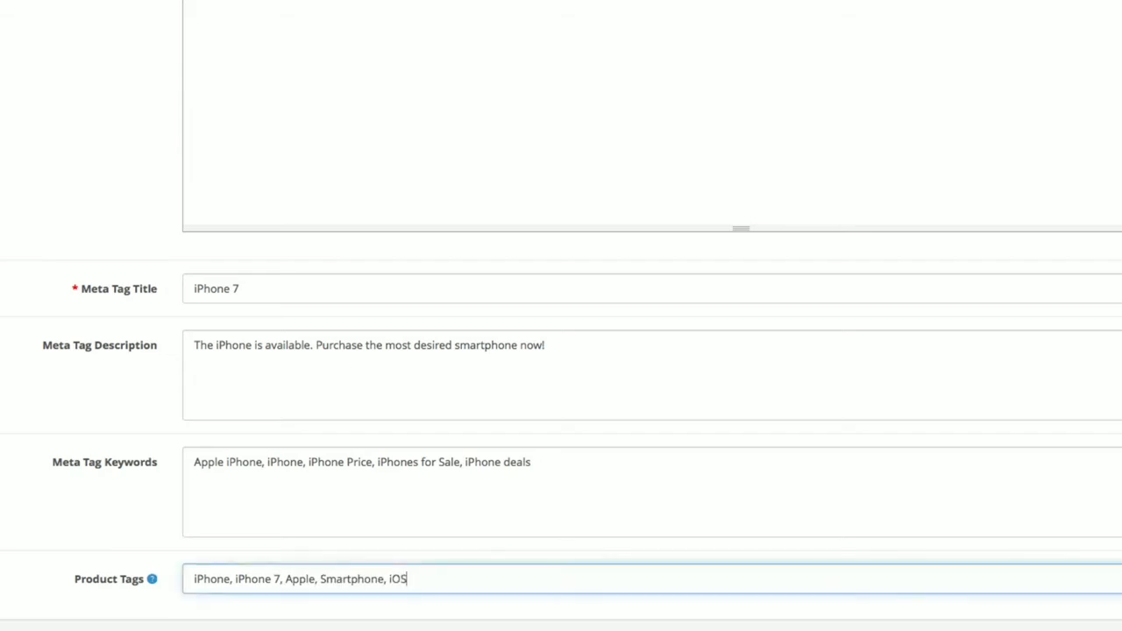
{"action": "scroll", "coordinate": [877, 420], "scroll_direction": "up", "scroll_amount": 3}
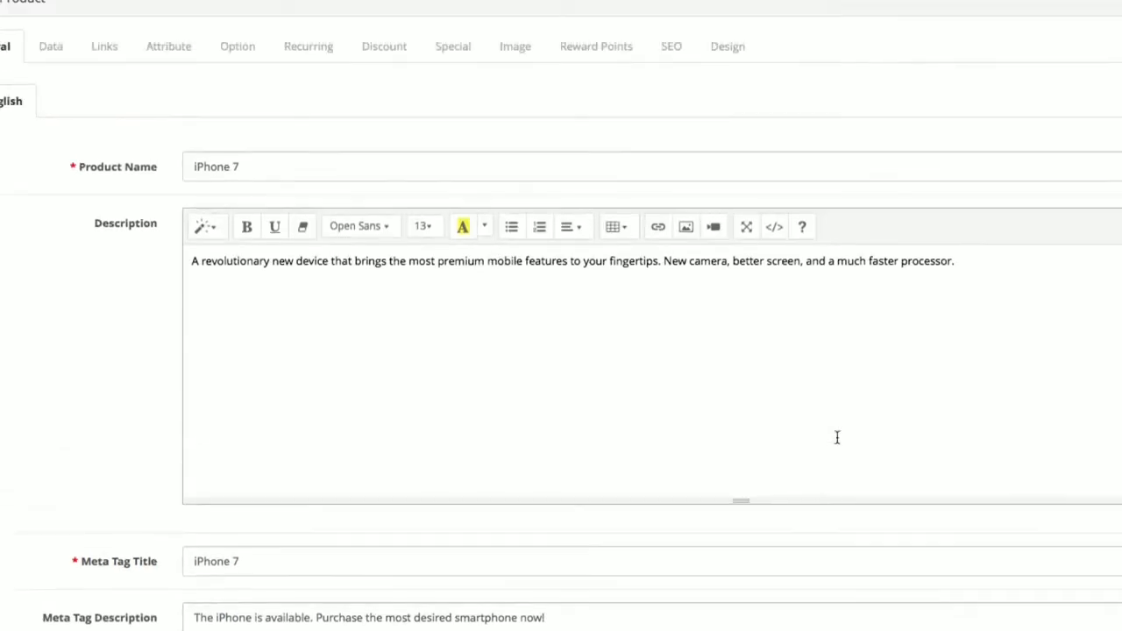
Step: On the Data tab, set the product Model to 'iPhone 7'
{"action": "left_click", "coordinate": [67, 53]}
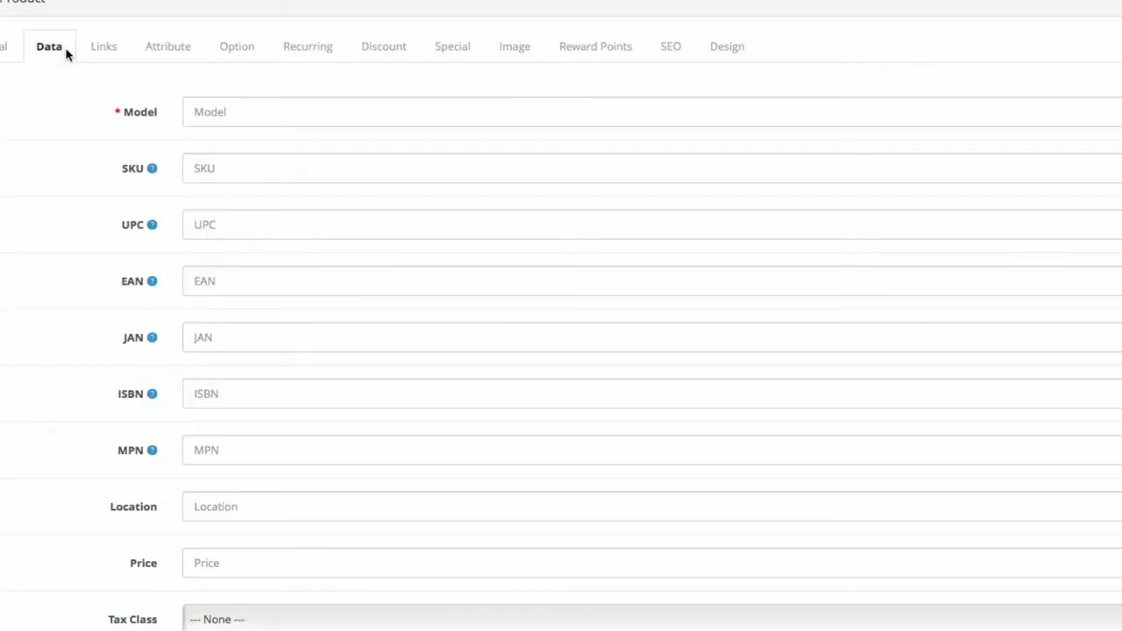
{"action": "left_click", "coordinate": [311, 111]}
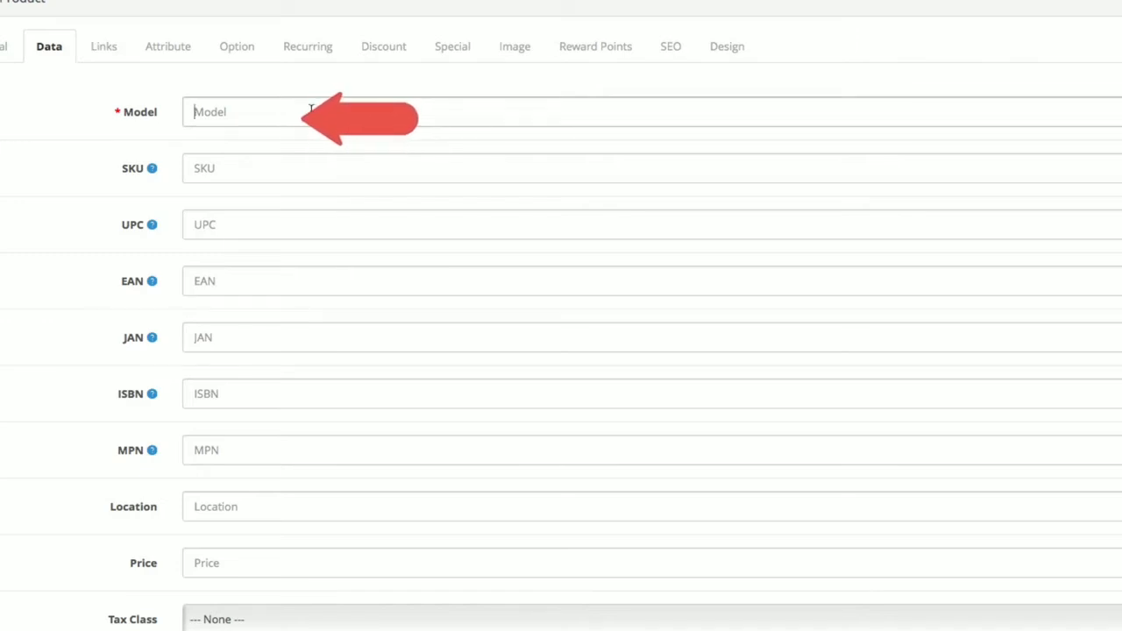
{"action": "type", "text": "iPhone "}
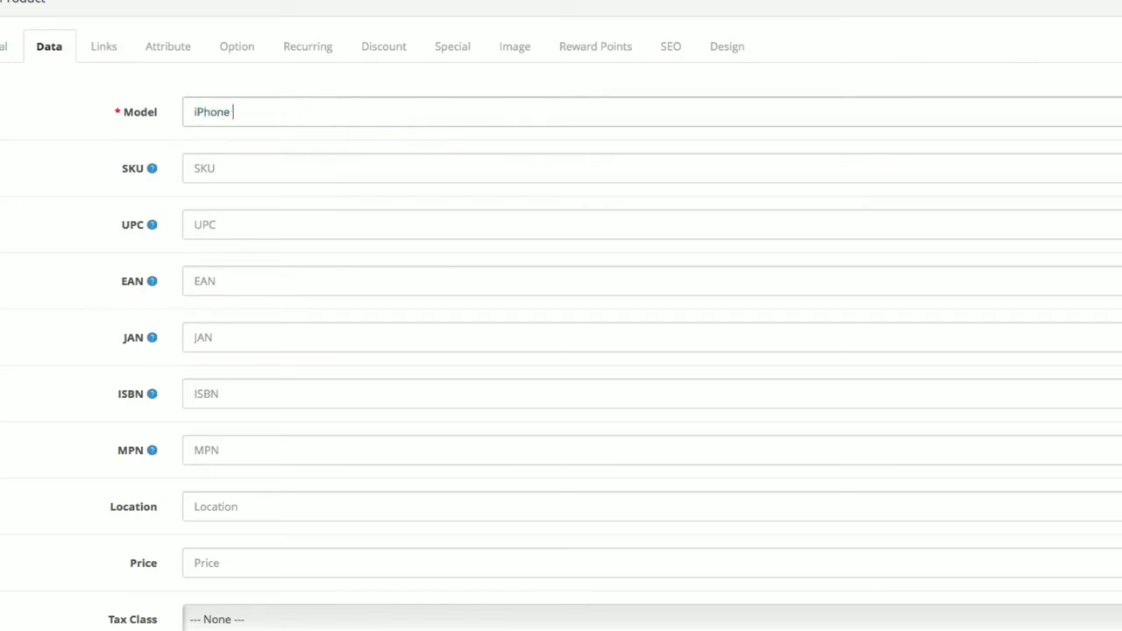
{"action": "type", "text": "7"}
{"action": "scroll", "coordinate": [500, 303], "scroll_direction": "down", "scroll_amount": 1}
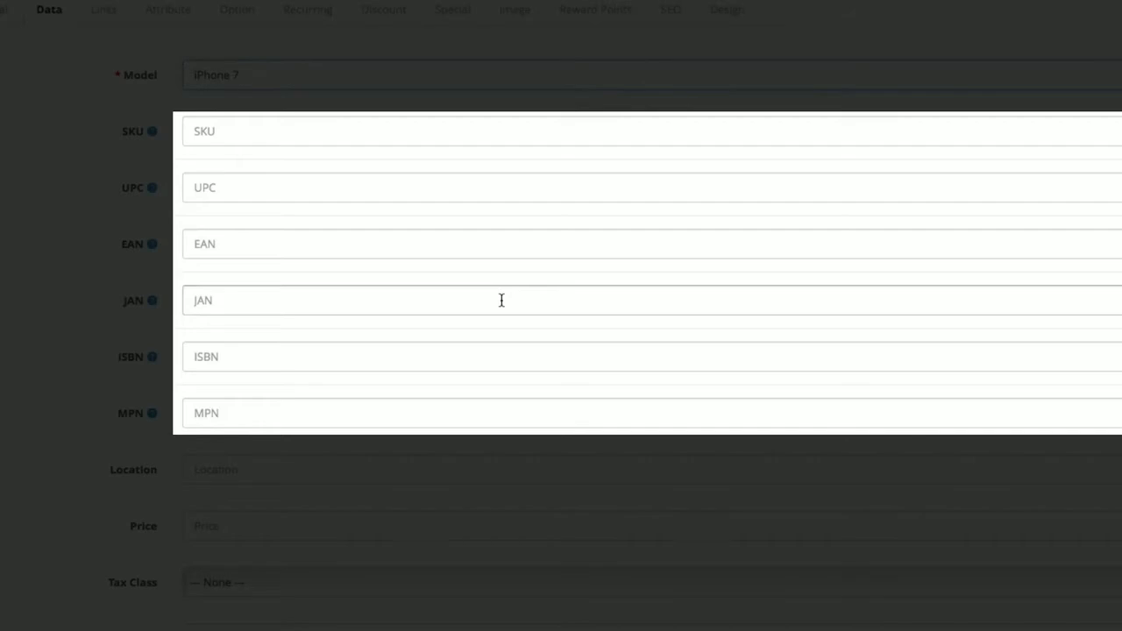
{"action": "scroll", "coordinate": [501, 302], "scroll_direction": "down", "scroll_amount": 3}
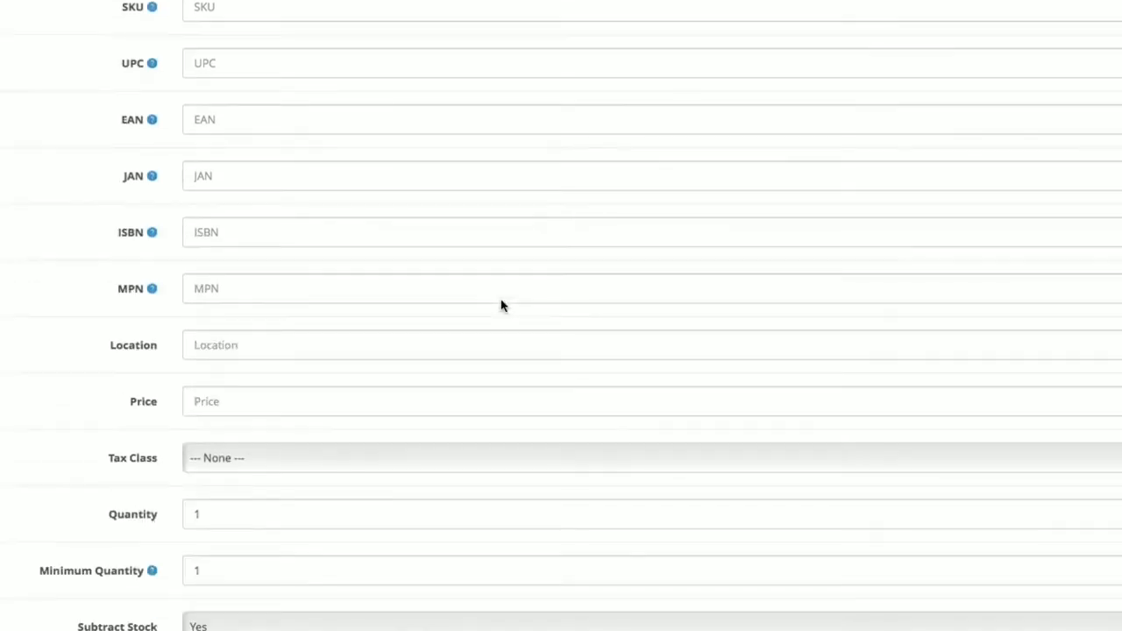
Step: Enter 499.98 as the iPhone 7 Price in the Data tab
{"action": "left_click", "coordinate": [484, 346]}
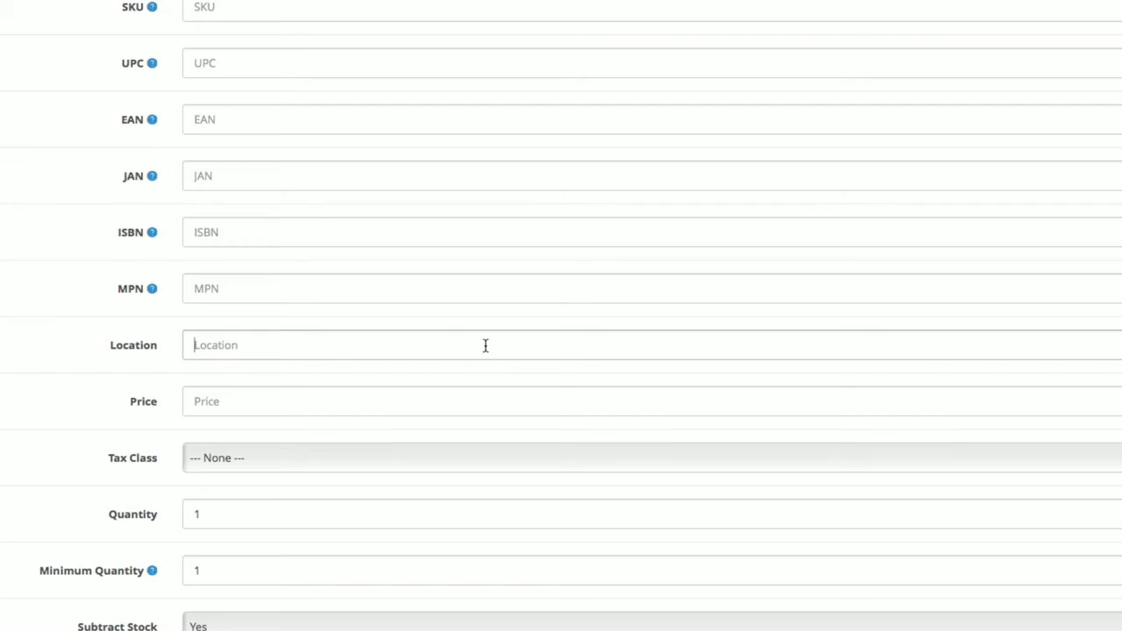
{"action": "scroll", "coordinate": [485, 345], "scroll_direction": "down", "scroll_amount": 1}
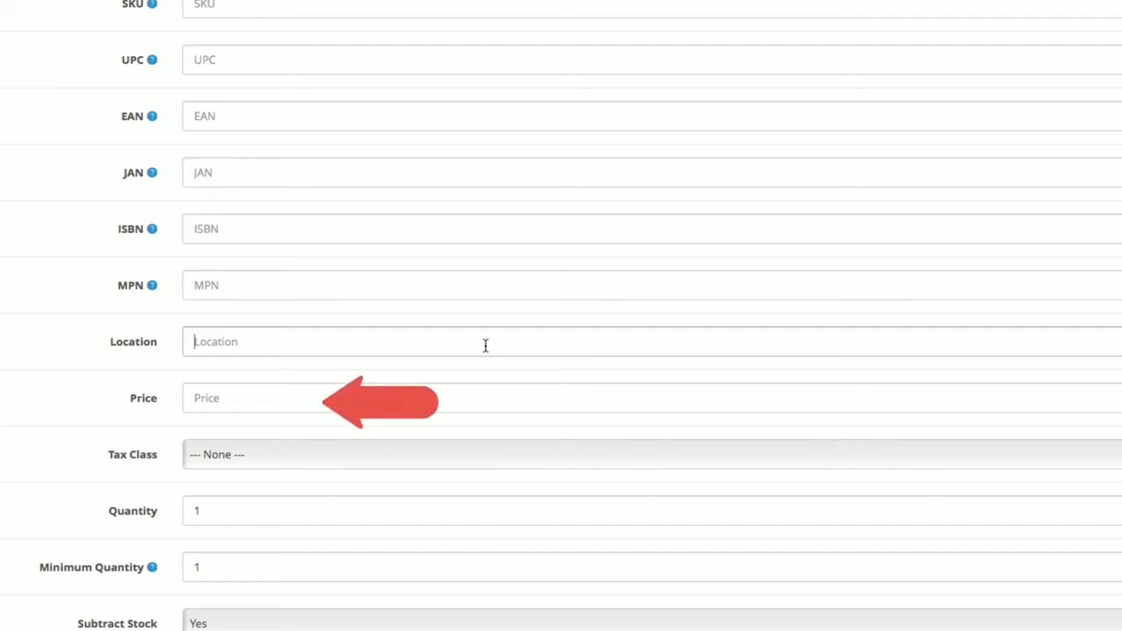
{"action": "scroll", "coordinate": [484, 345], "scroll_direction": "down", "scroll_amount": 1}
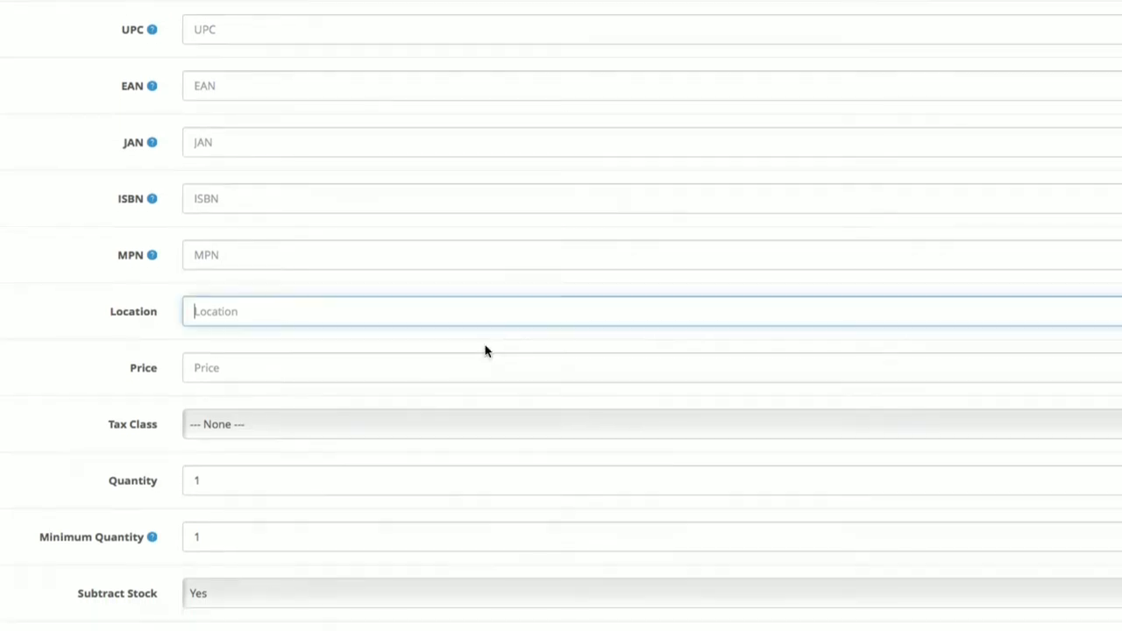
{"action": "left_click", "coordinate": [472, 369]}
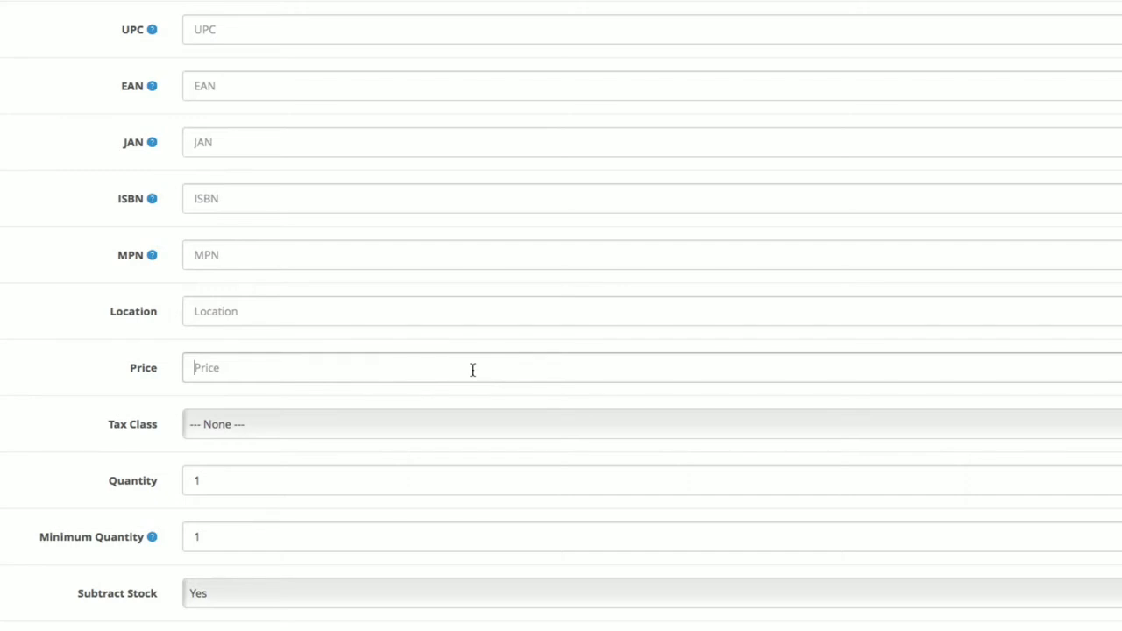
{"action": "type", "text": "499"}
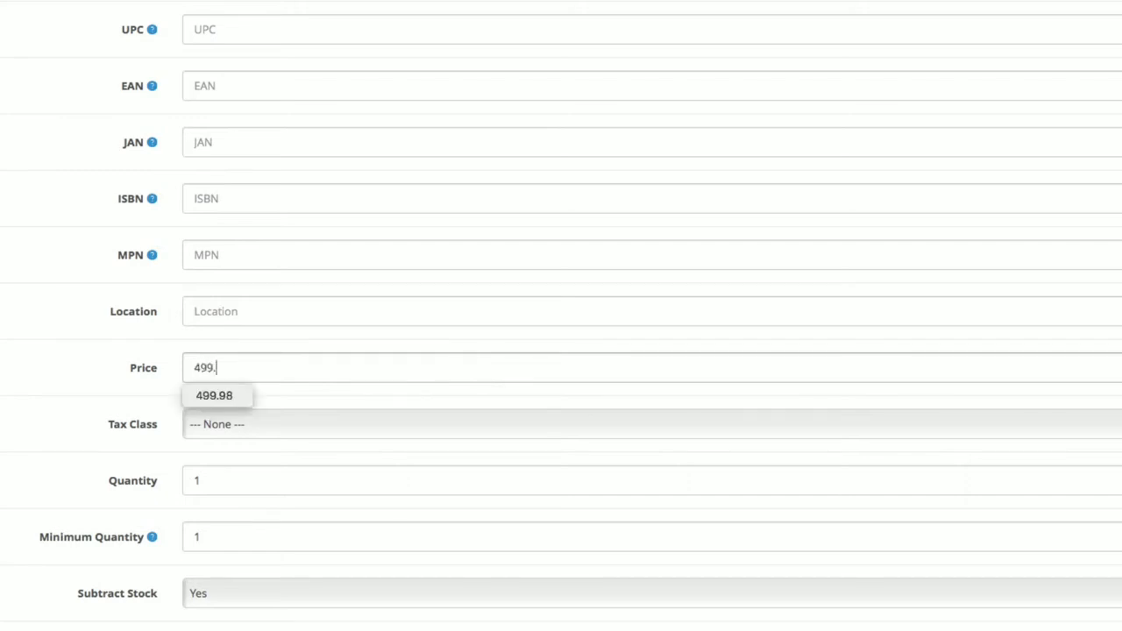
{"action": "type", "text": ".98"}
{"action": "left_click", "coordinate": [111, 404]}
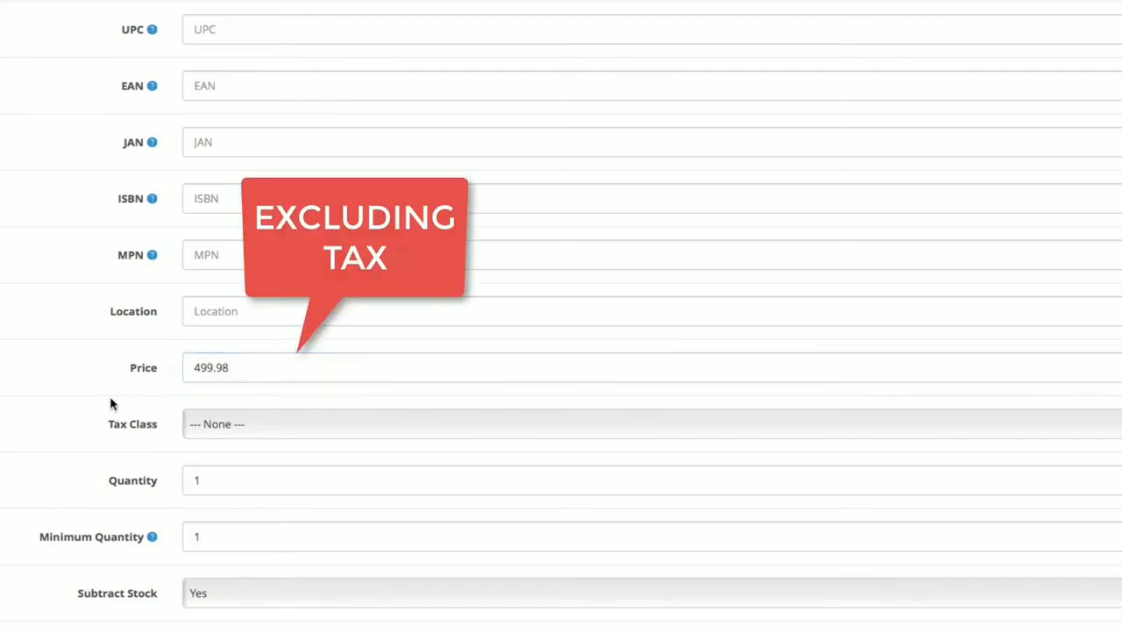
{"action": "scroll", "coordinate": [112, 404], "scroll_direction": "down", "scroll_amount": 1}
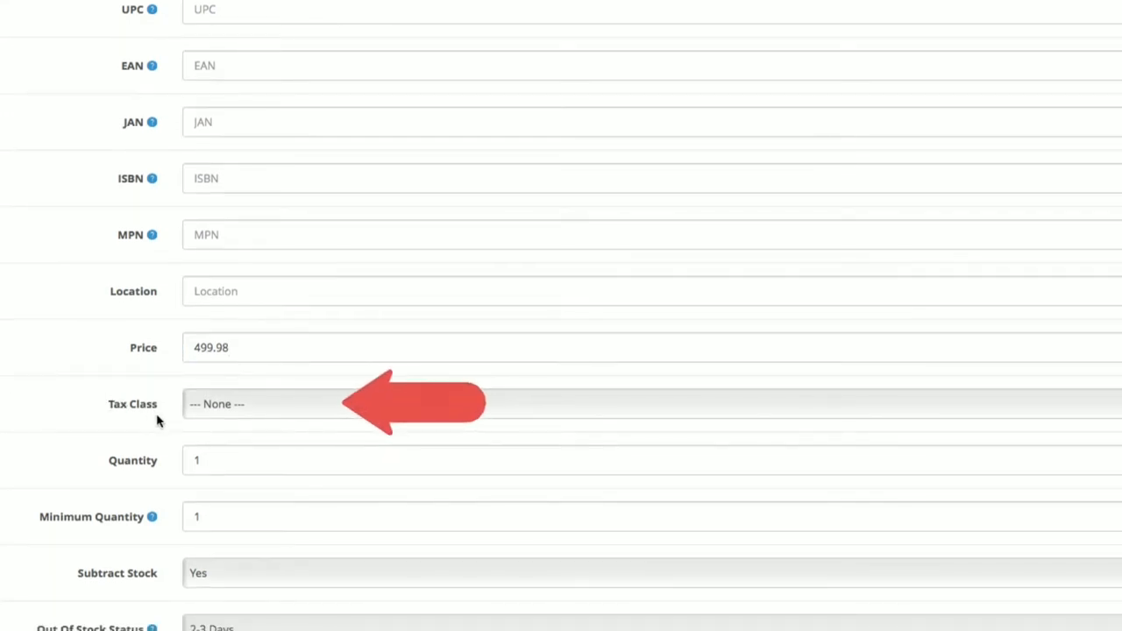
Step: Set the product's Tax Class to Taxable Goods
{"action": "left_click", "coordinate": [219, 403]}
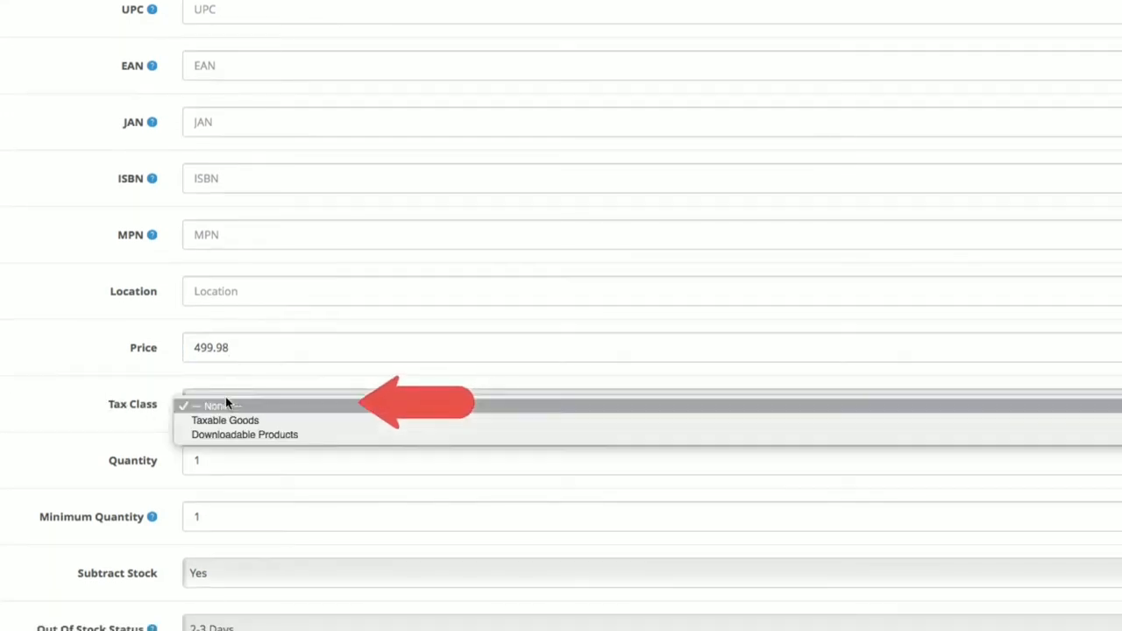
{"action": "left_click", "coordinate": [274, 420]}
{"action": "scroll", "coordinate": [273, 425], "scroll_direction": "down", "scroll_amount": 3}
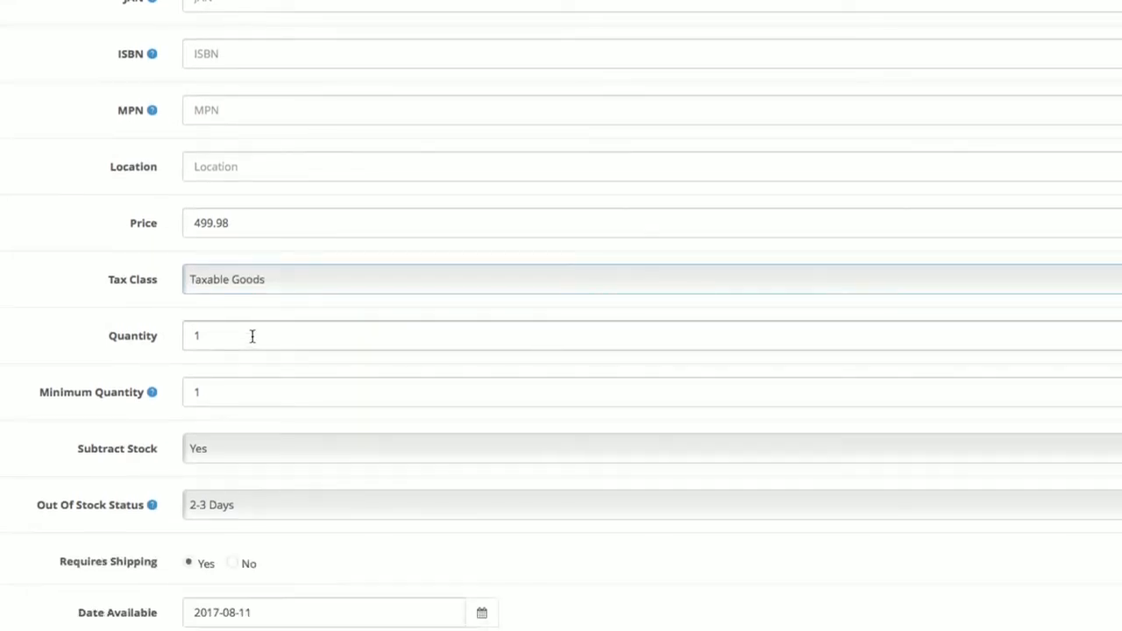
Step: Change the stock Quantity from 1 to 50
{"action": "left_click", "coordinate": [251, 336]}
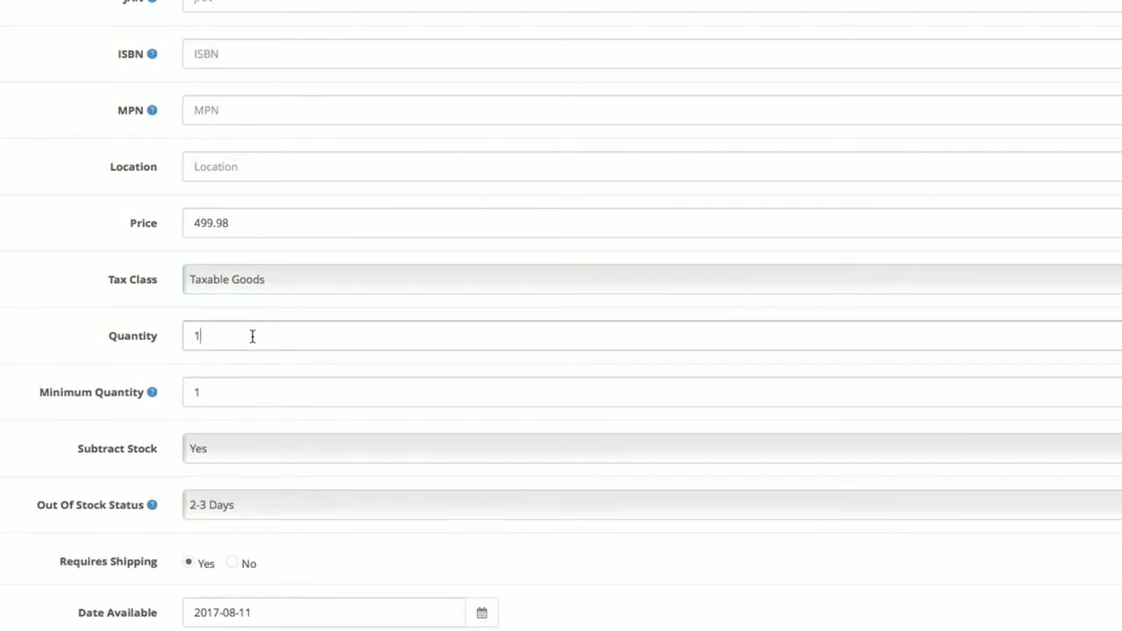
{"action": "key", "text": "BackSpace"}
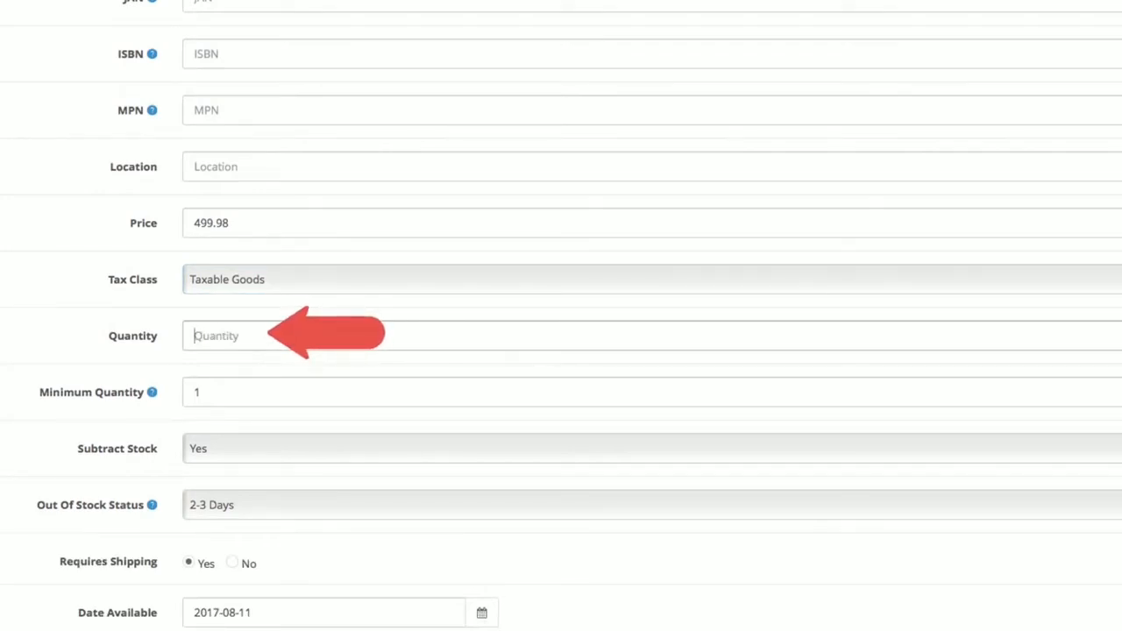
{"action": "type", "text": "50"}
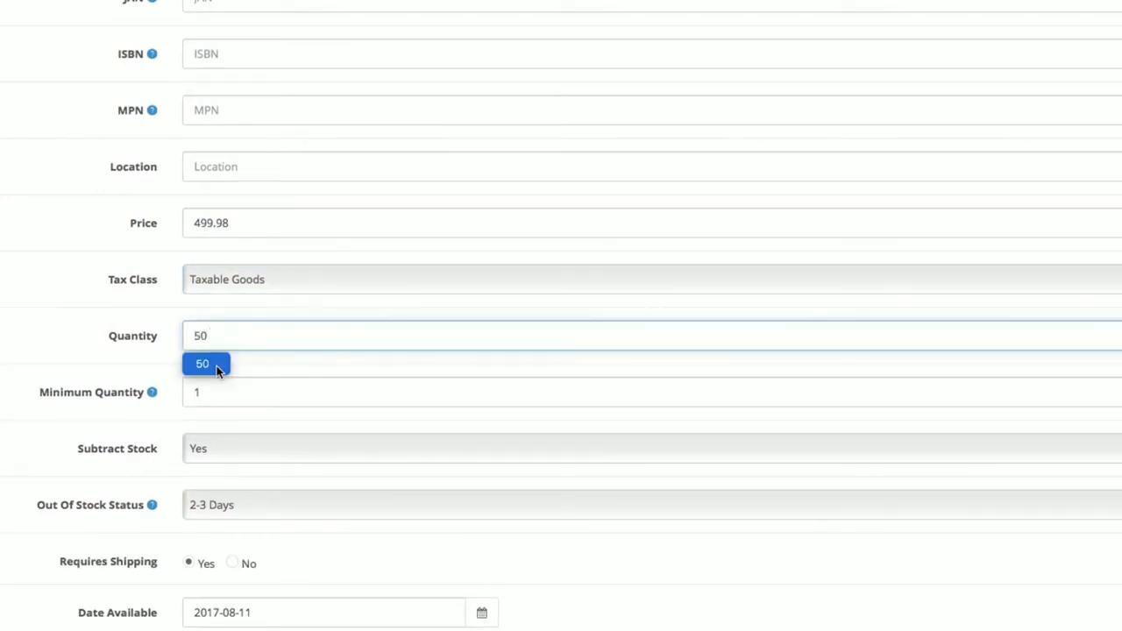
{"action": "left_click", "coordinate": [216, 366]}
{"action": "left_click", "coordinate": [237, 371]}
{"action": "scroll", "coordinate": [238, 371], "scroll_direction": "down", "scroll_amount": 1}
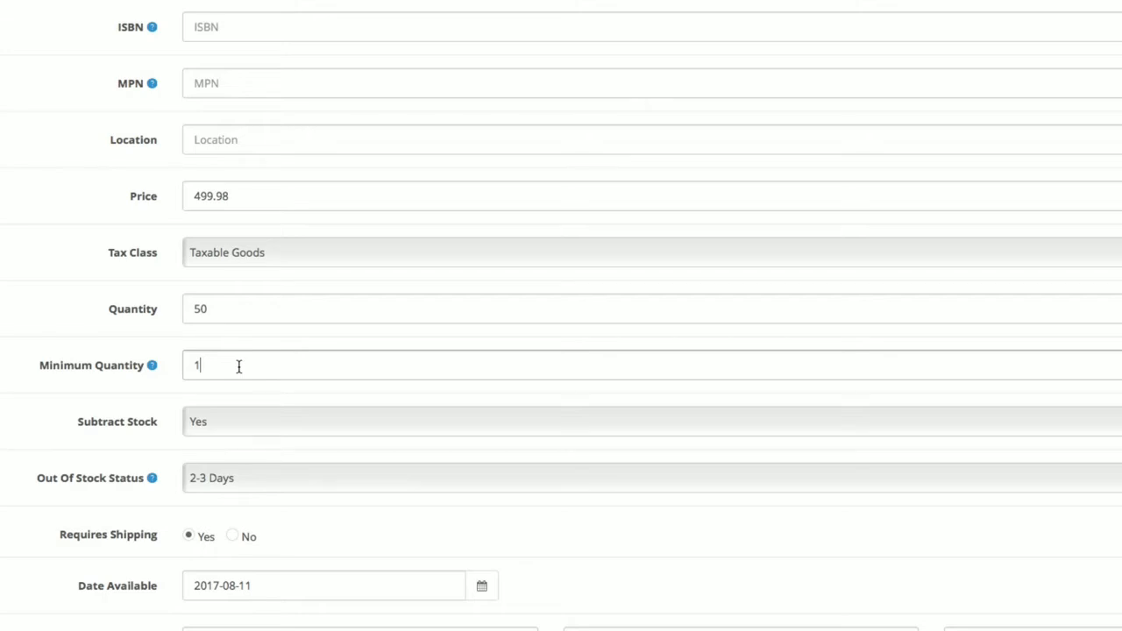
{"action": "scroll", "coordinate": [238, 366], "scroll_direction": "down", "scroll_amount": 3}
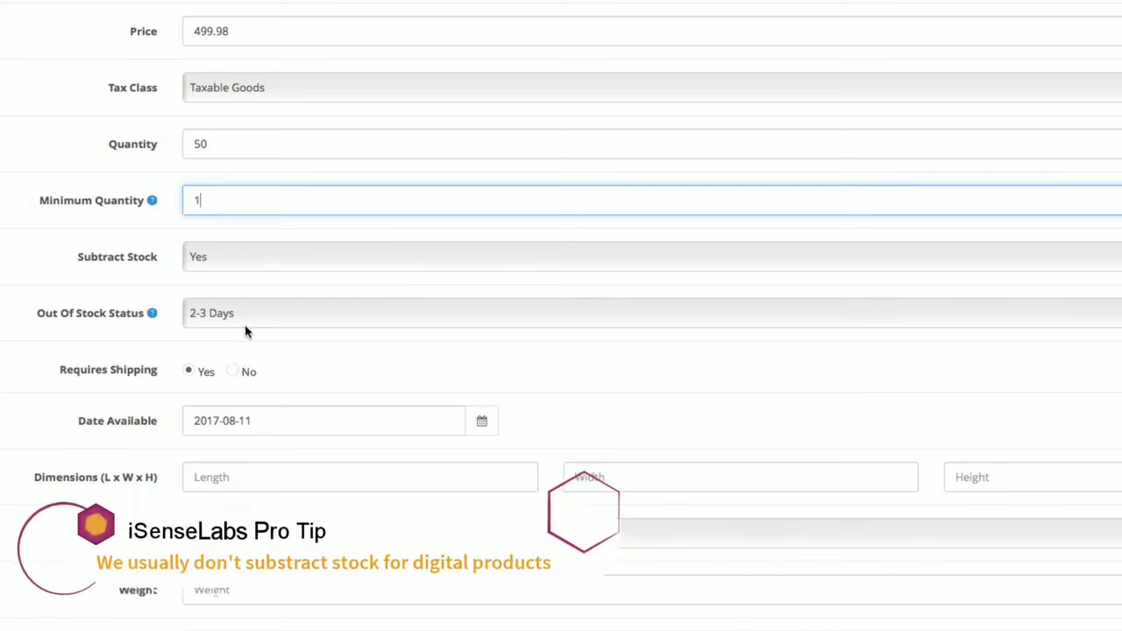
Step: Keep Subtract Stock at Yes and set Out Of Stock Status to In Stock
{"action": "left_click", "coordinate": [261, 257]}
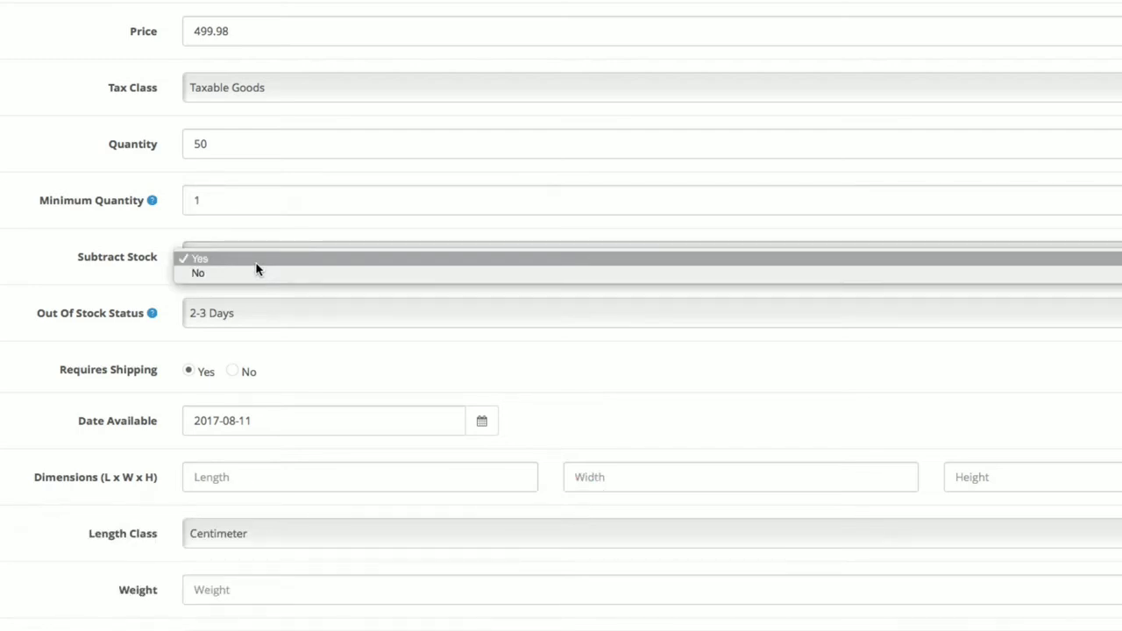
{"action": "left_click", "coordinate": [257, 267]}
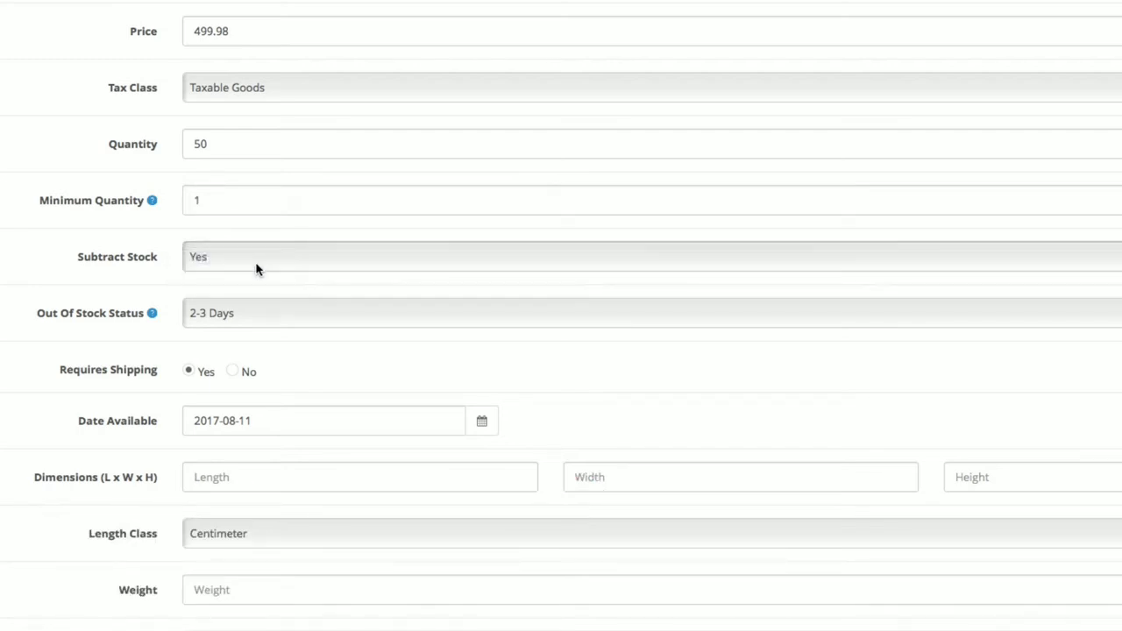
{"action": "scroll", "coordinate": [257, 267], "scroll_direction": "down", "scroll_amount": 2}
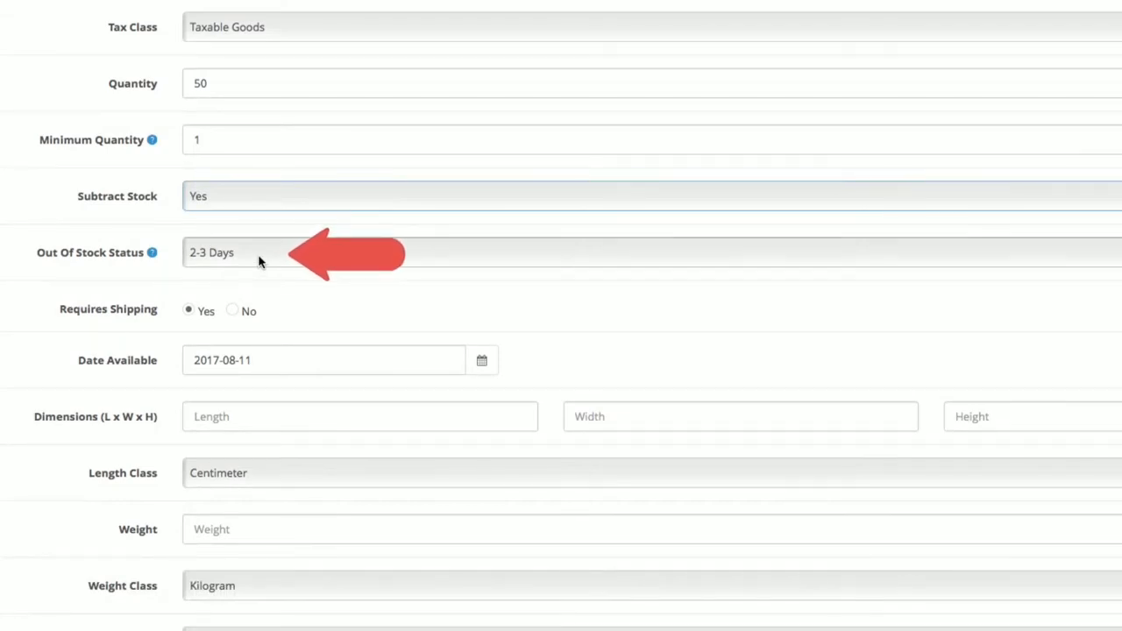
{"action": "left_click", "coordinate": [259, 260]}
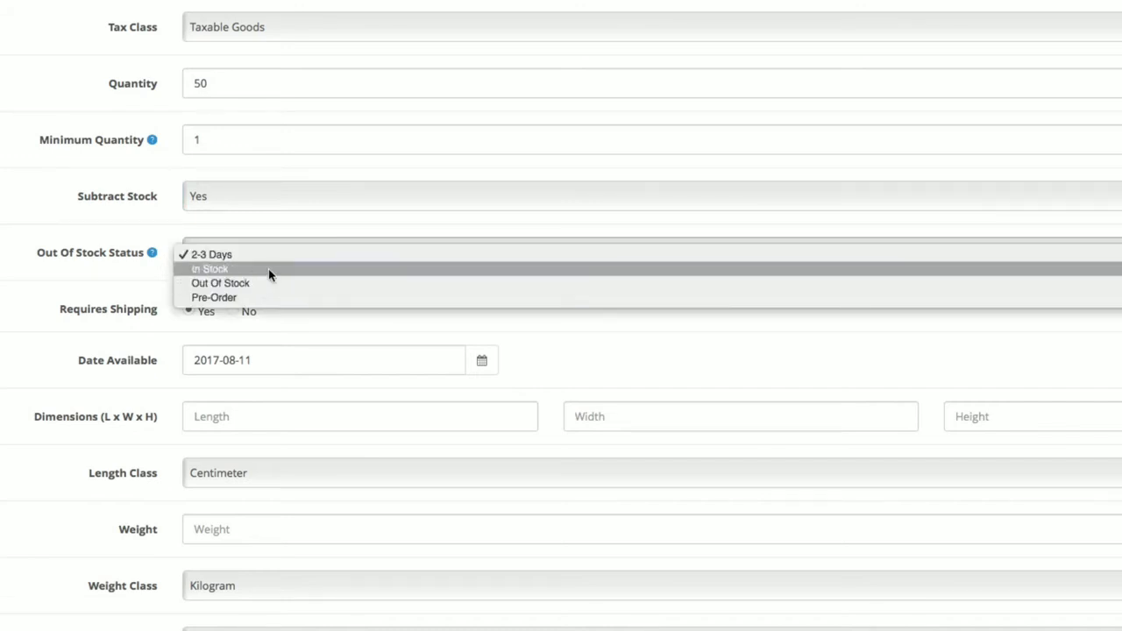
{"action": "left_click", "coordinate": [269, 271]}
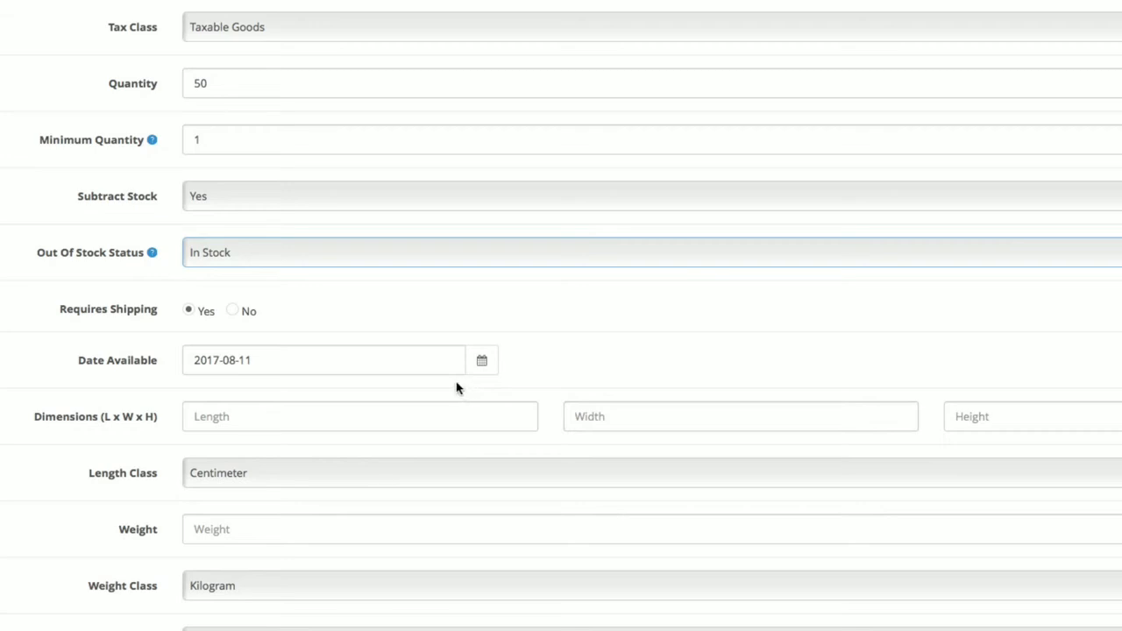
Step: Leave Requires Shipping on, Date Available 2017-08-11, Status Enabled and Sort Order 1
{"action": "left_click", "coordinate": [233, 311]}
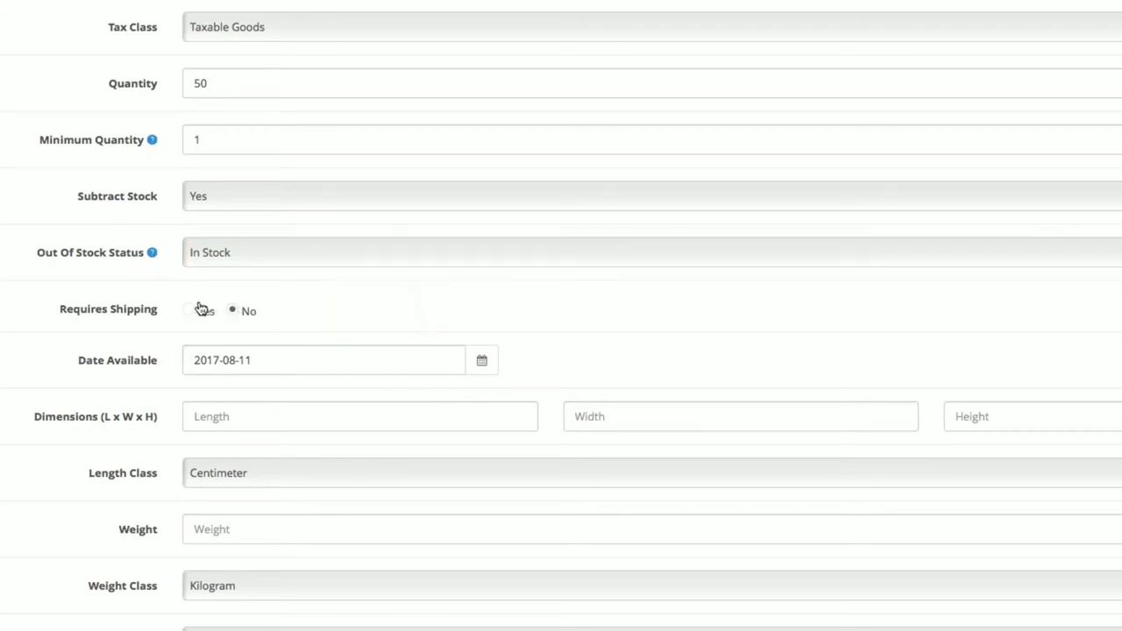
{"action": "left_click", "coordinate": [191, 312]}
{"action": "left_click", "coordinate": [484, 362]}
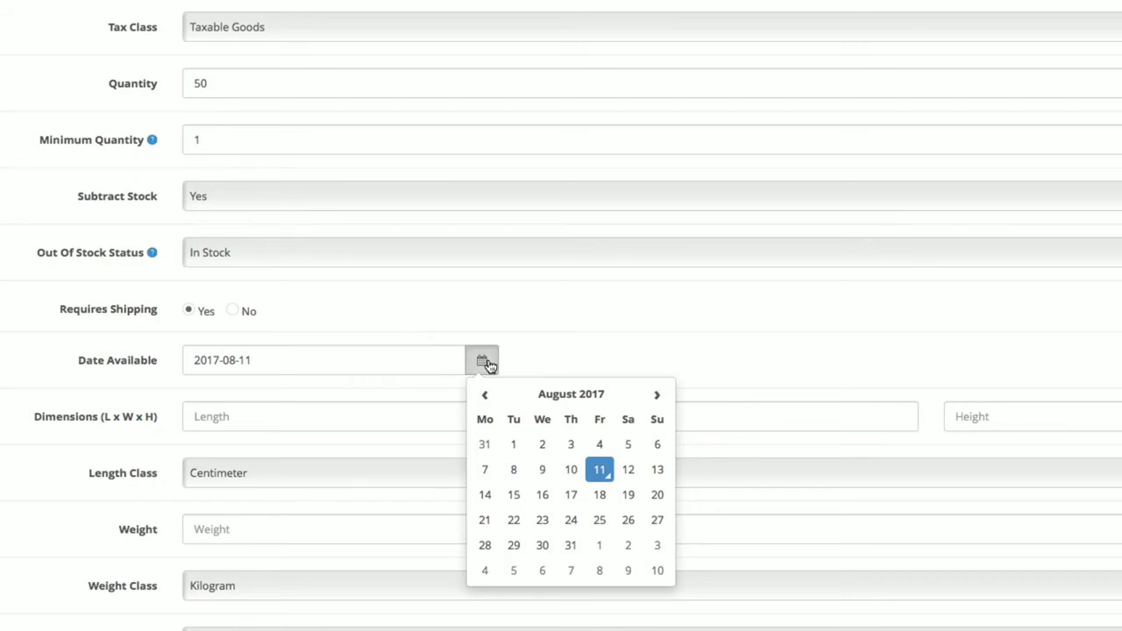
{"action": "left_click", "coordinate": [488, 364]}
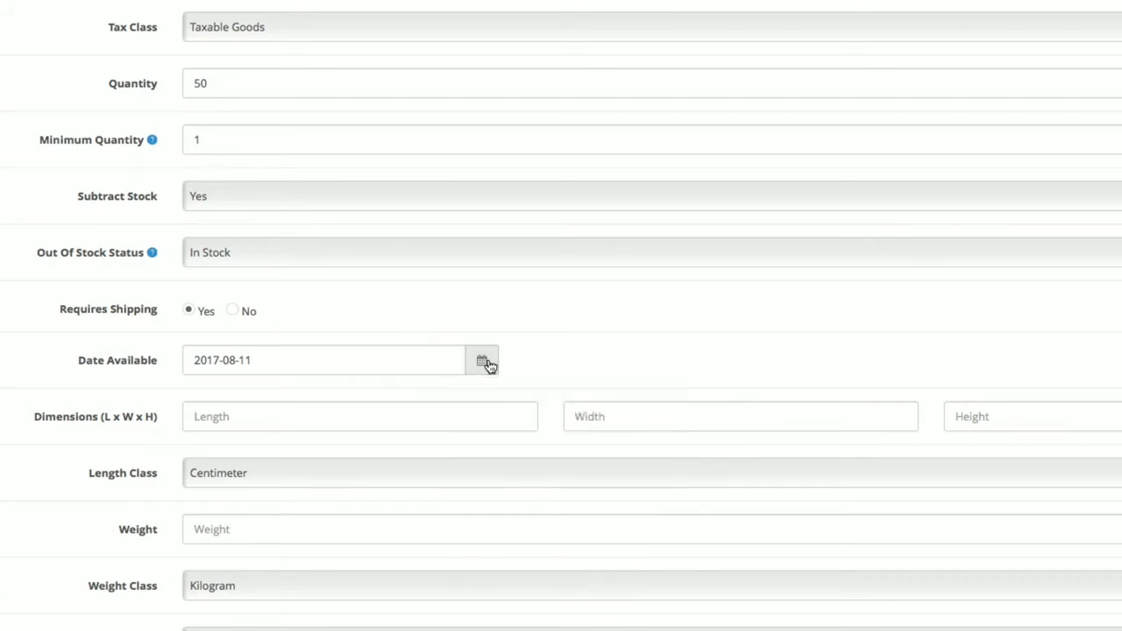
{"action": "scroll", "coordinate": [488, 364], "scroll_direction": "down", "scroll_amount": 1}
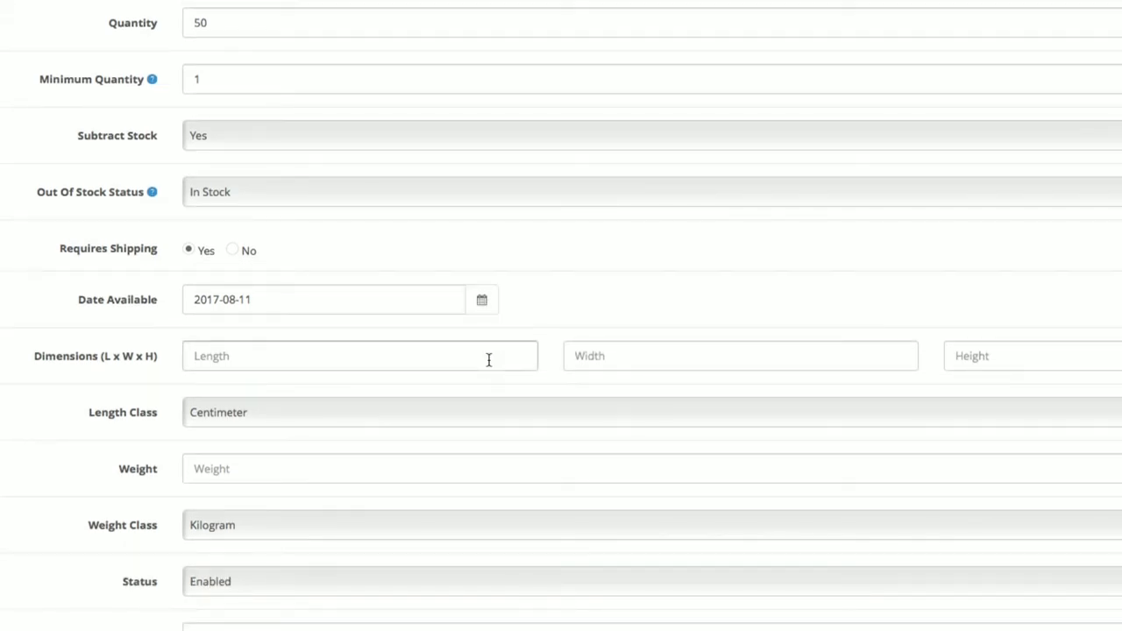
{"action": "scroll", "coordinate": [489, 359], "scroll_direction": "down", "scroll_amount": 1}
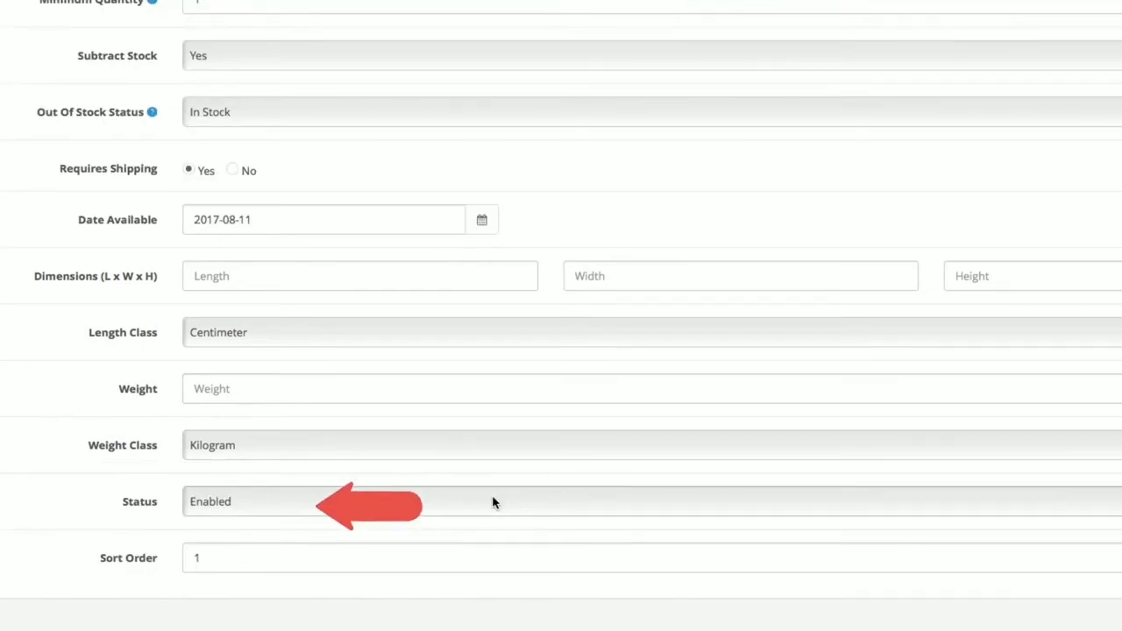
{"action": "left_click", "coordinate": [492, 502]}
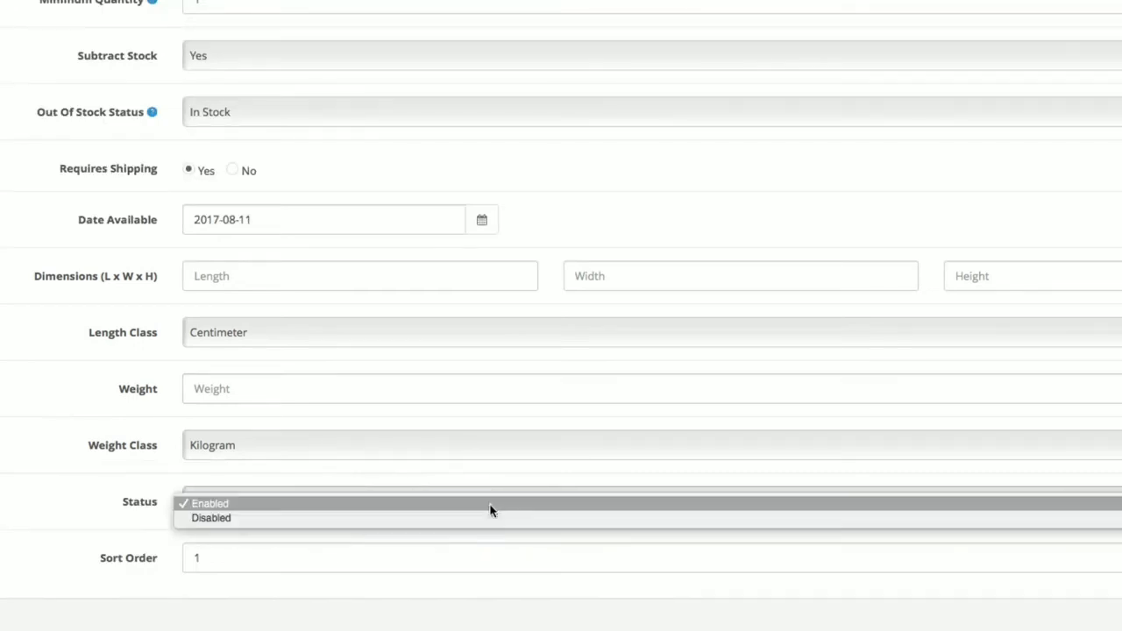
{"action": "left_click", "coordinate": [489, 504]}
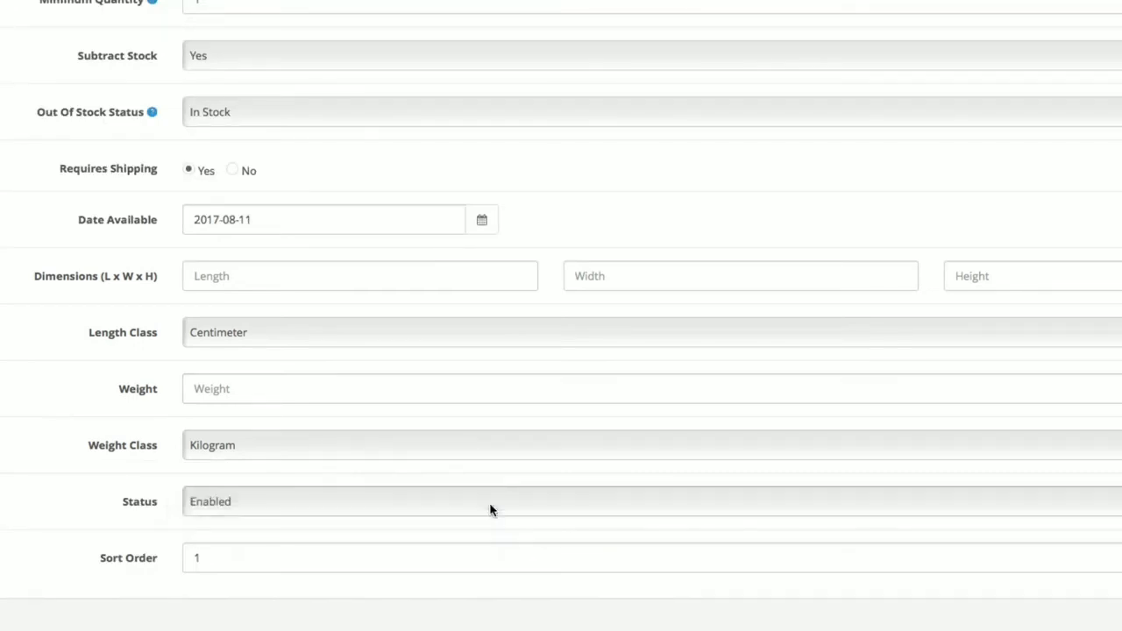
{"action": "left_click", "coordinate": [492, 552]}
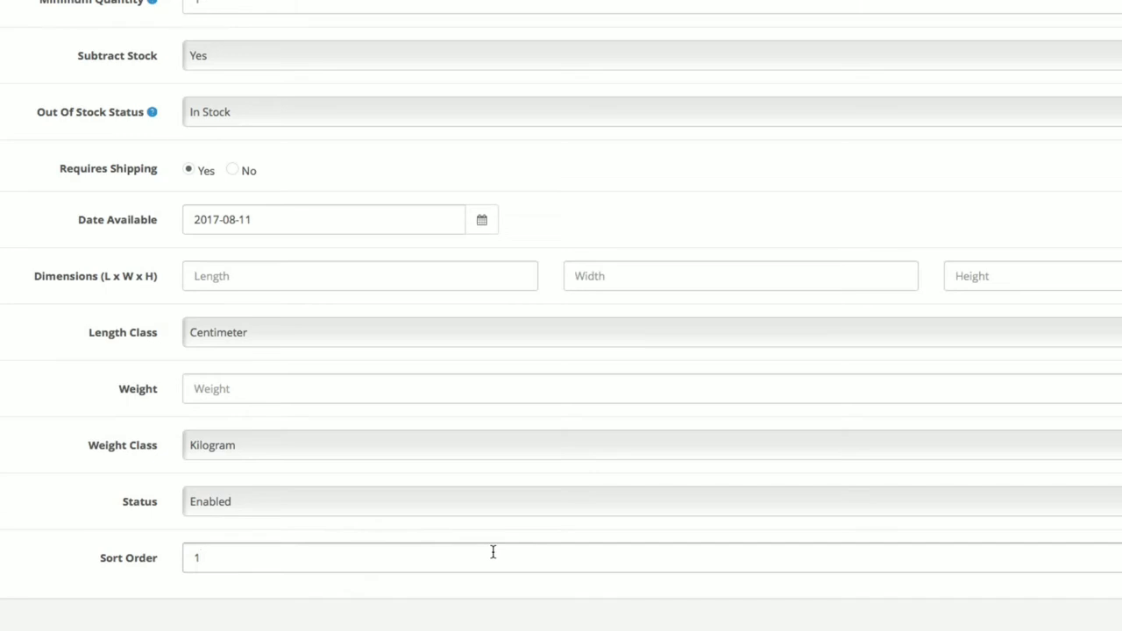
{"action": "scroll", "coordinate": [493, 552], "scroll_direction": "up", "scroll_amount": 2}
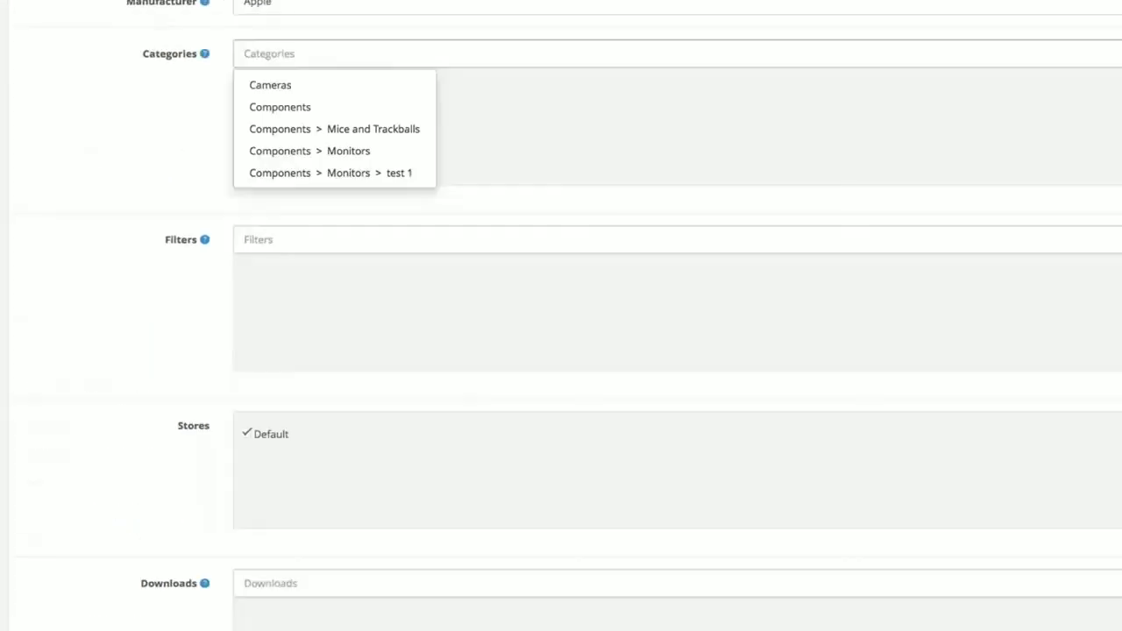
Step: Add the Phones & PDAs category by searching 'ph' in Categories
{"action": "type", "text": "ph"}
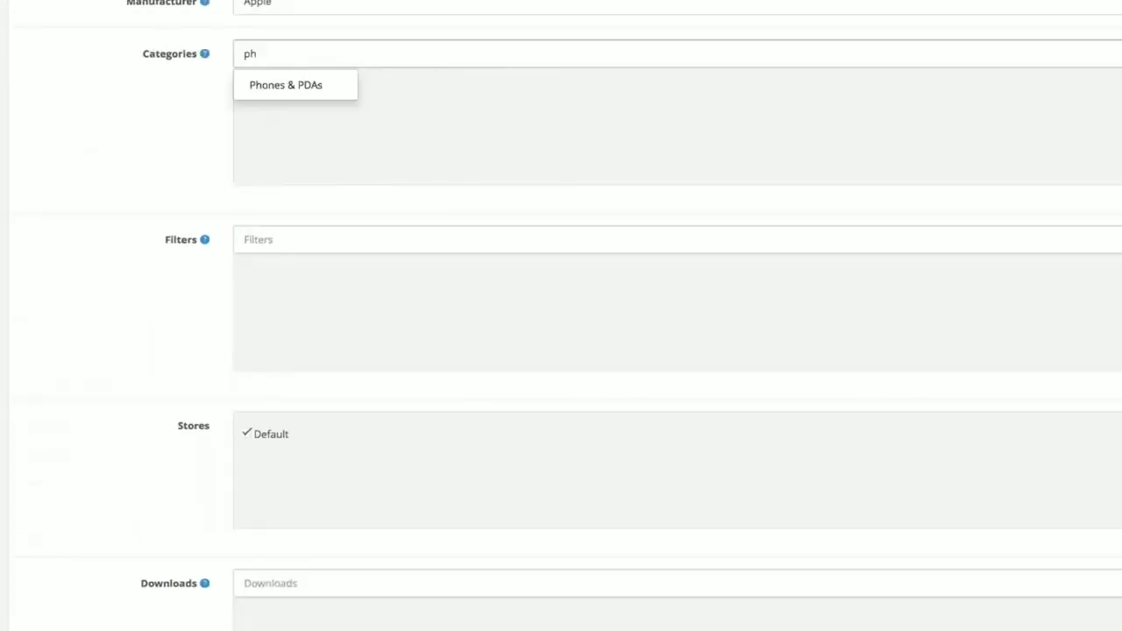
{"action": "left_click", "coordinate": [304, 84]}
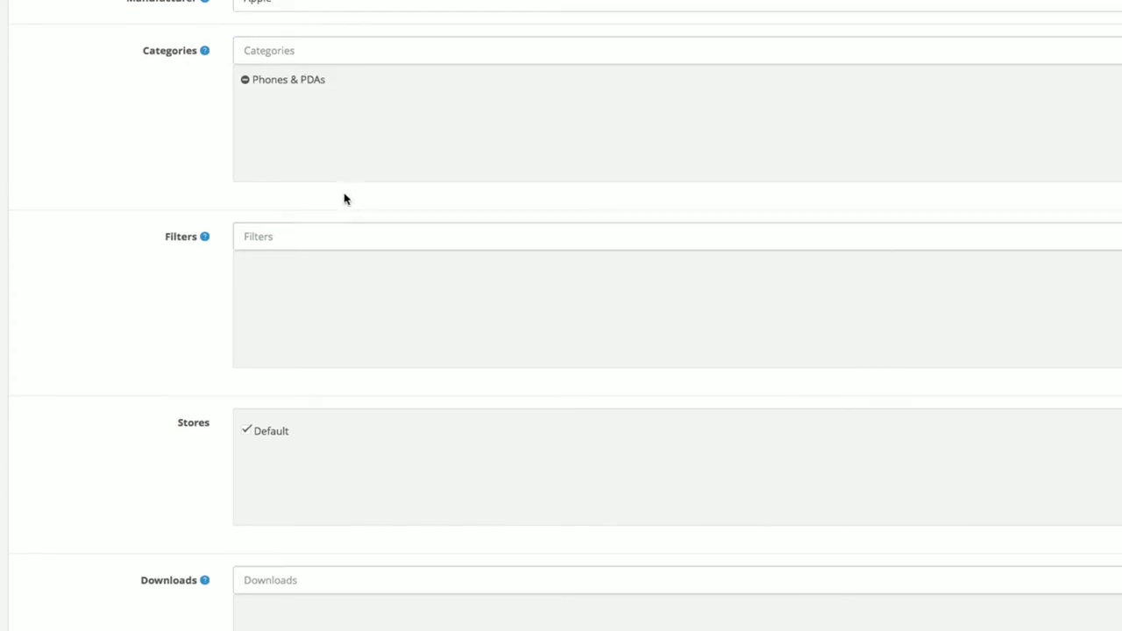
{"action": "scroll", "coordinate": [324, 215], "scroll_direction": "down", "scroll_amount": 1}
Step: Add the Memory filters 32 GB, 128 GB and 256 GB
{"action": "left_click", "coordinate": [308, 230]}
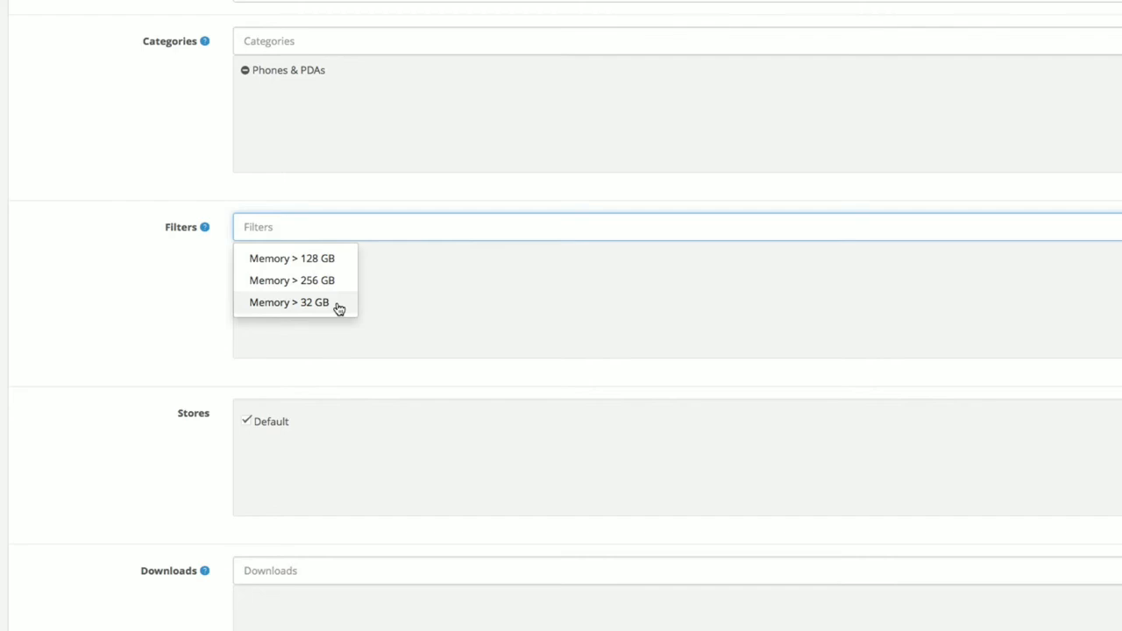
{"action": "left_click", "coordinate": [339, 307]}
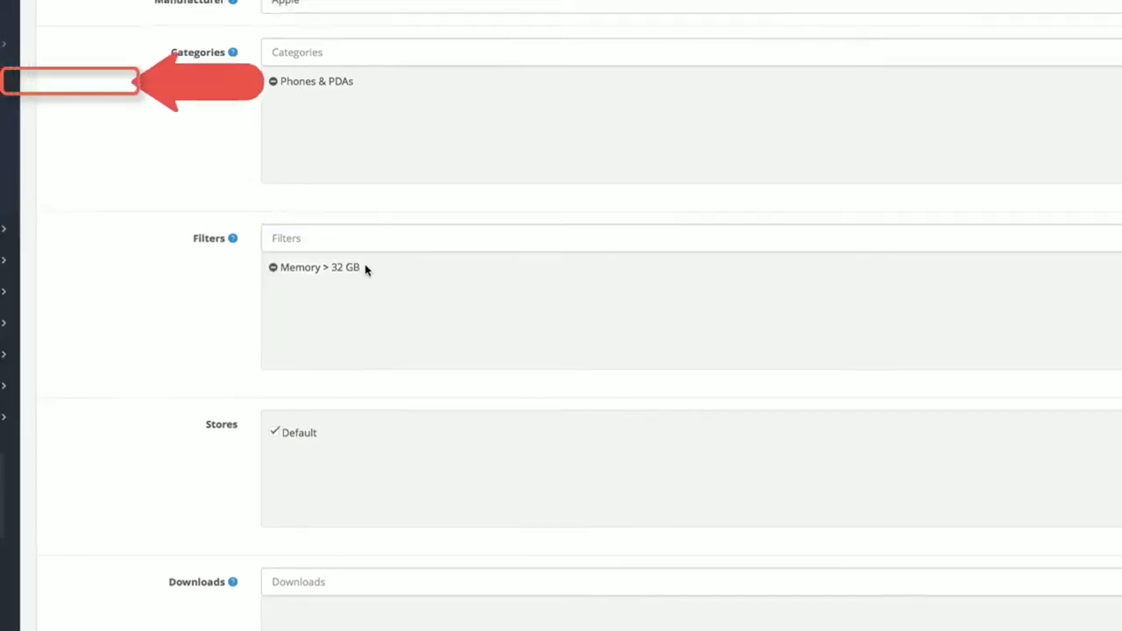
{"action": "left_click", "coordinate": [344, 229]}
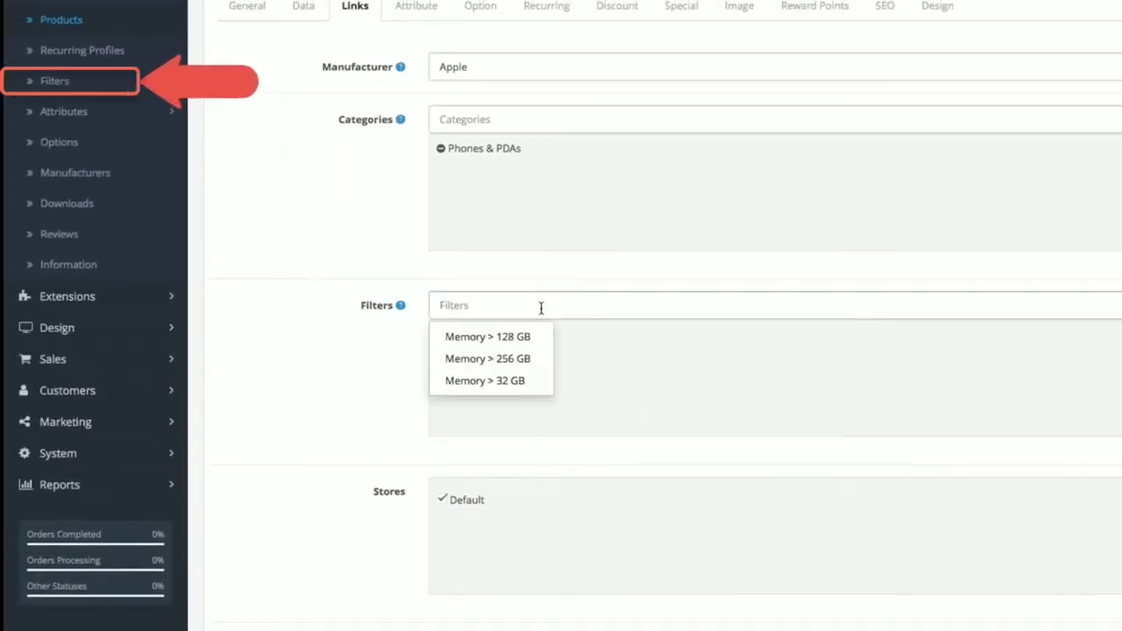
{"action": "left_click", "coordinate": [526, 337]}
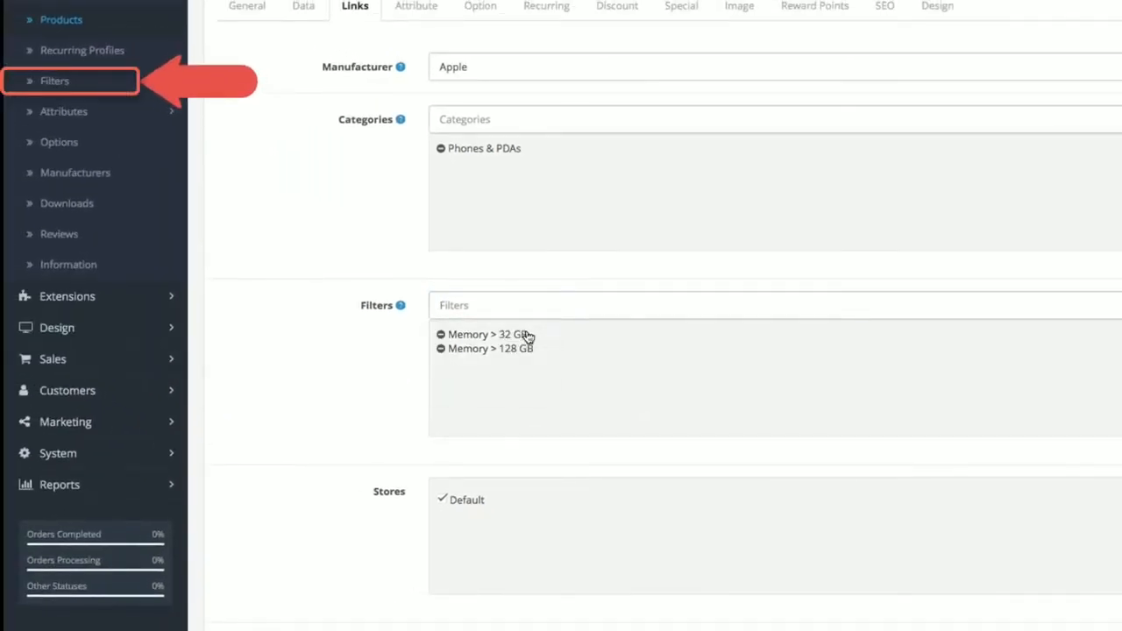
{"action": "left_click", "coordinate": [529, 301]}
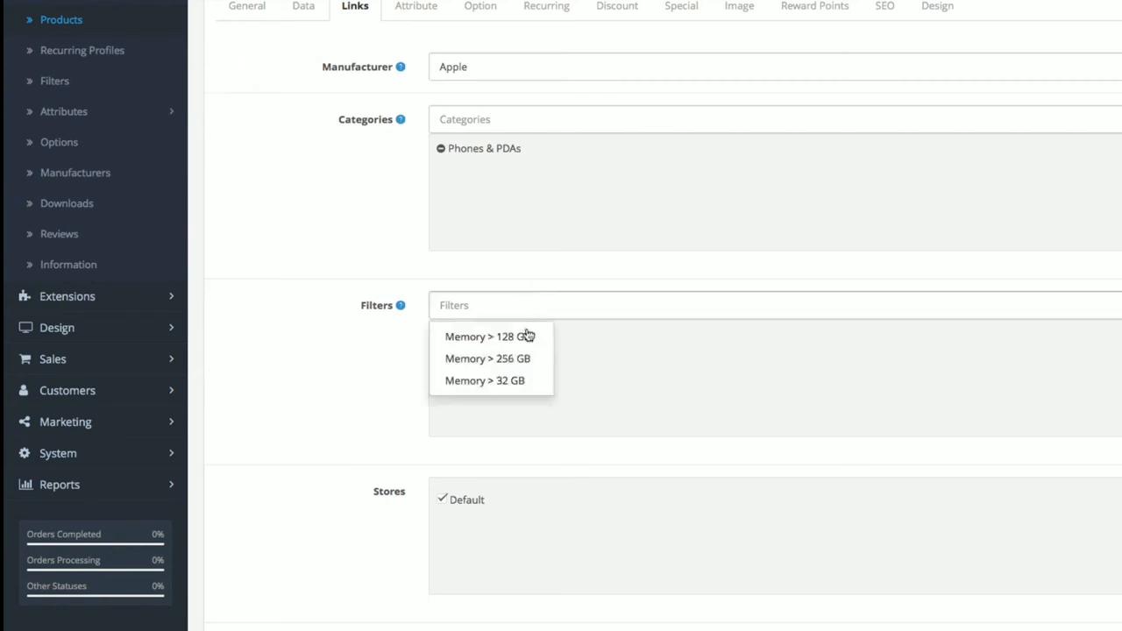
{"action": "left_click", "coordinate": [521, 357]}
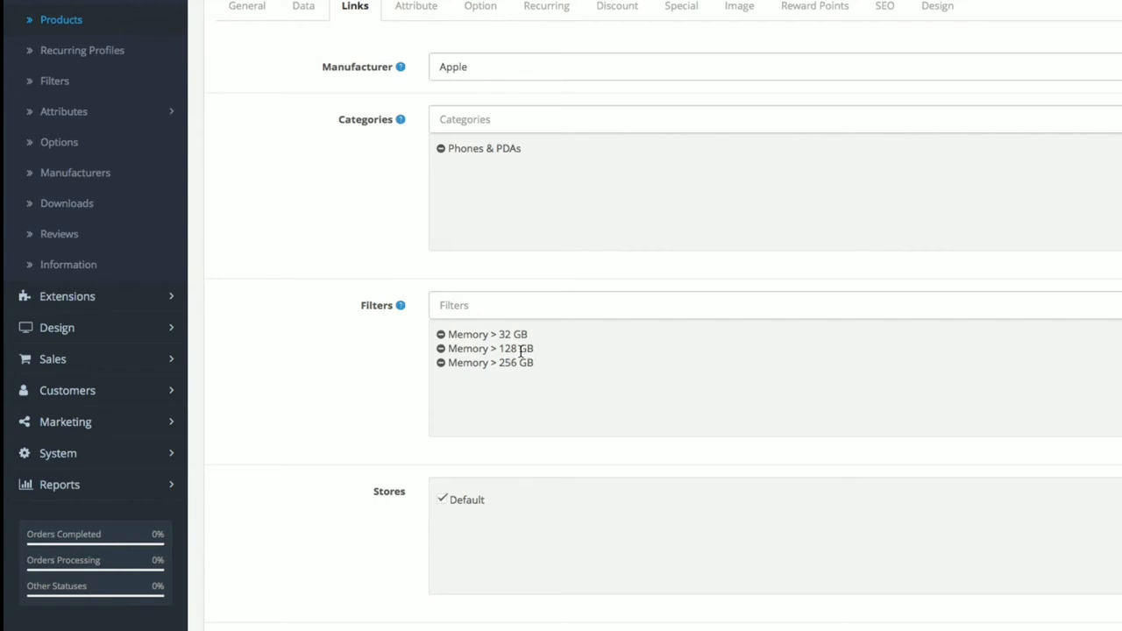
{"action": "scroll", "coordinate": [520, 352], "scroll_direction": "down", "scroll_amount": 1}
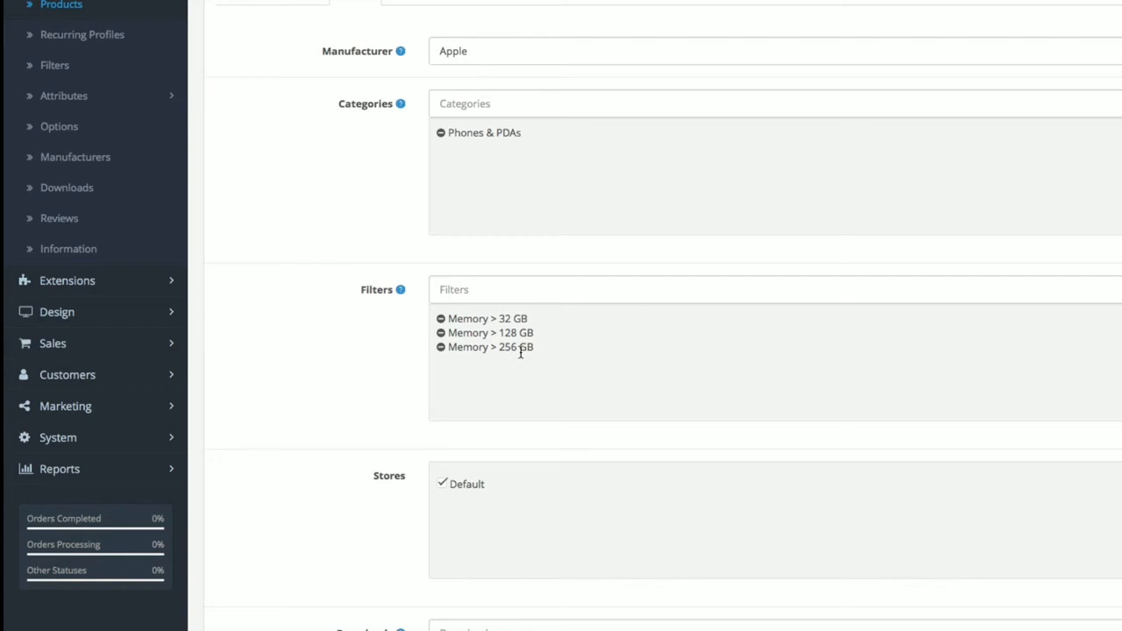
{"action": "scroll", "coordinate": [521, 351], "scroll_direction": "down", "scroll_amount": 4}
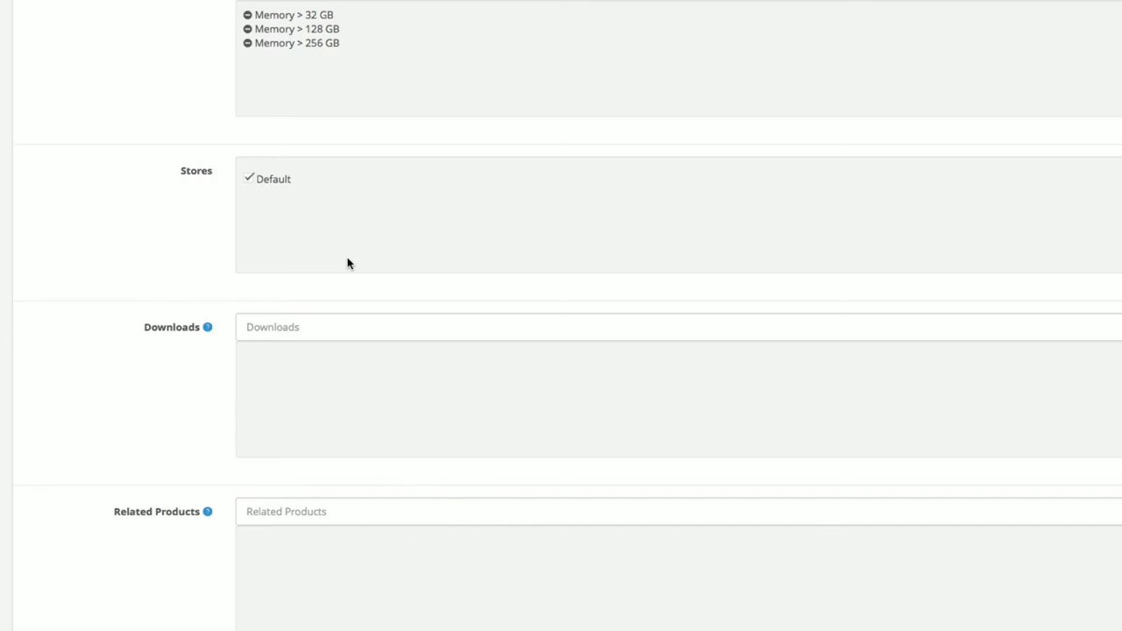
Step: Add iPod Classic as a related product by searching 'ipod', then show the empty Attribute tab
{"action": "scroll", "coordinate": [347, 264], "scroll_direction": "down", "scroll_amount": 3}
{"action": "left_click", "coordinate": [343, 391]}
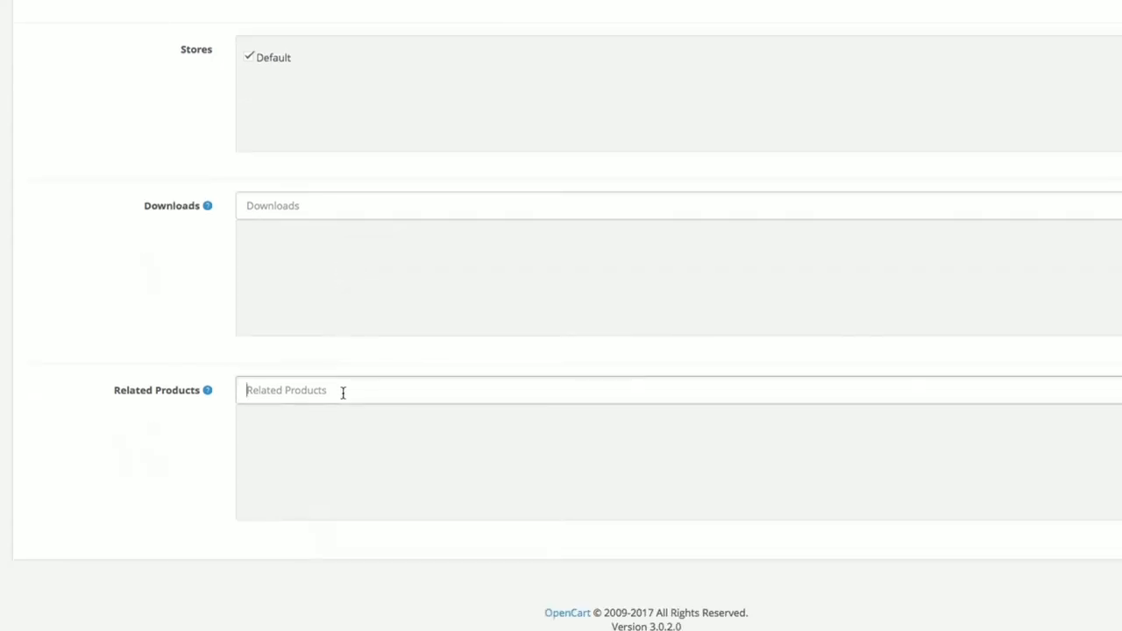
{"action": "type", "text": "ipod"}
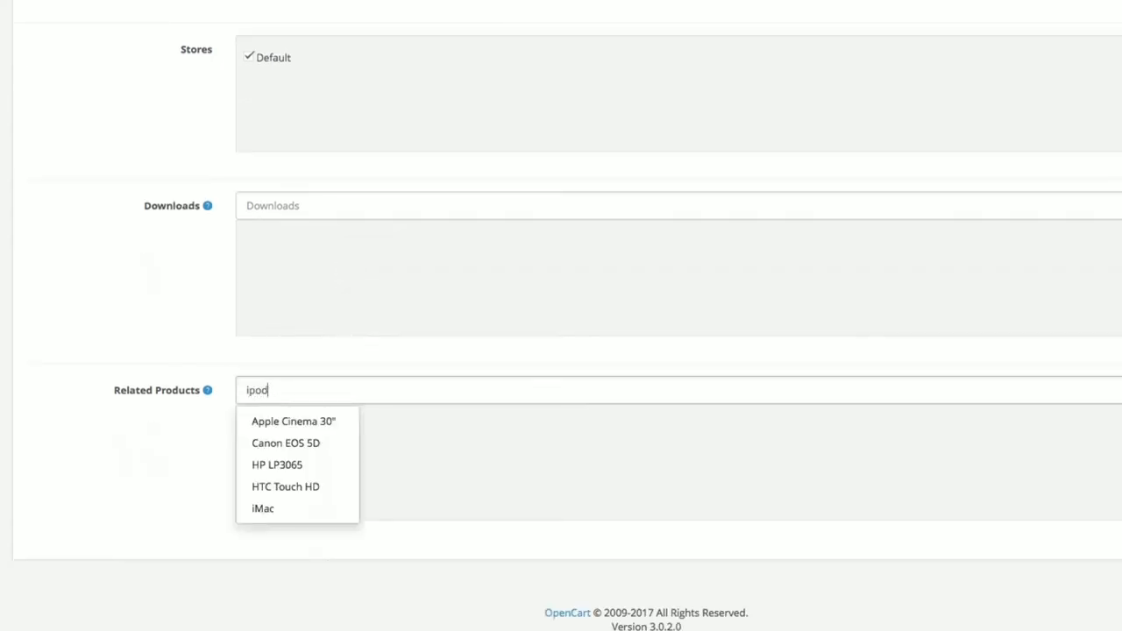
{"action": "left_click", "coordinate": [325, 426]}
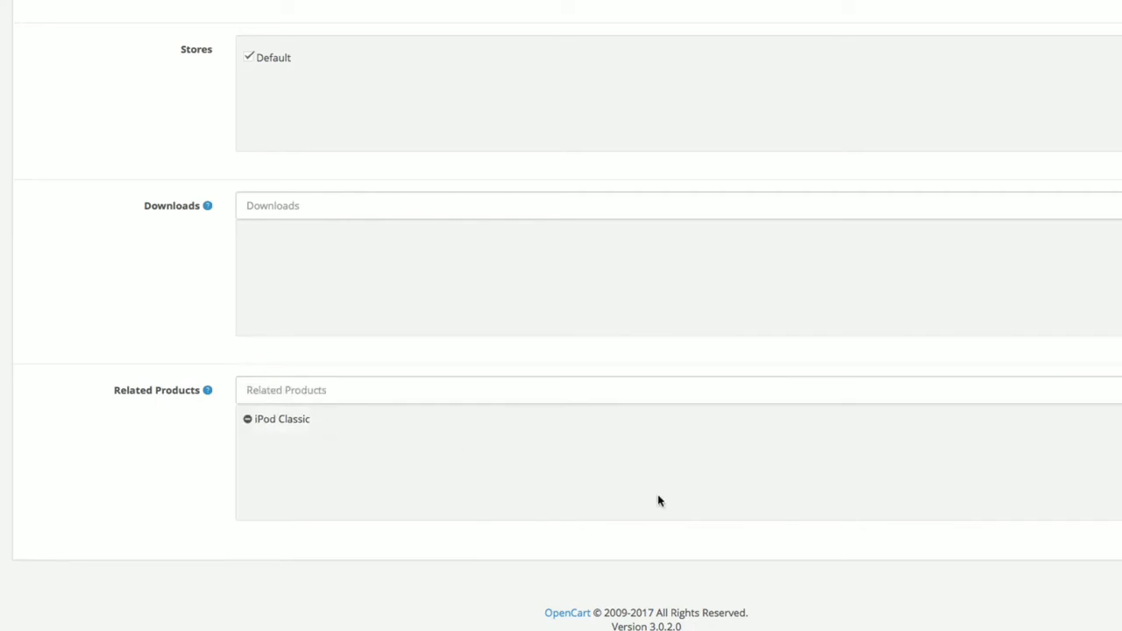
{"action": "scroll", "coordinate": [659, 501], "scroll_direction": "up", "scroll_amount": 5}
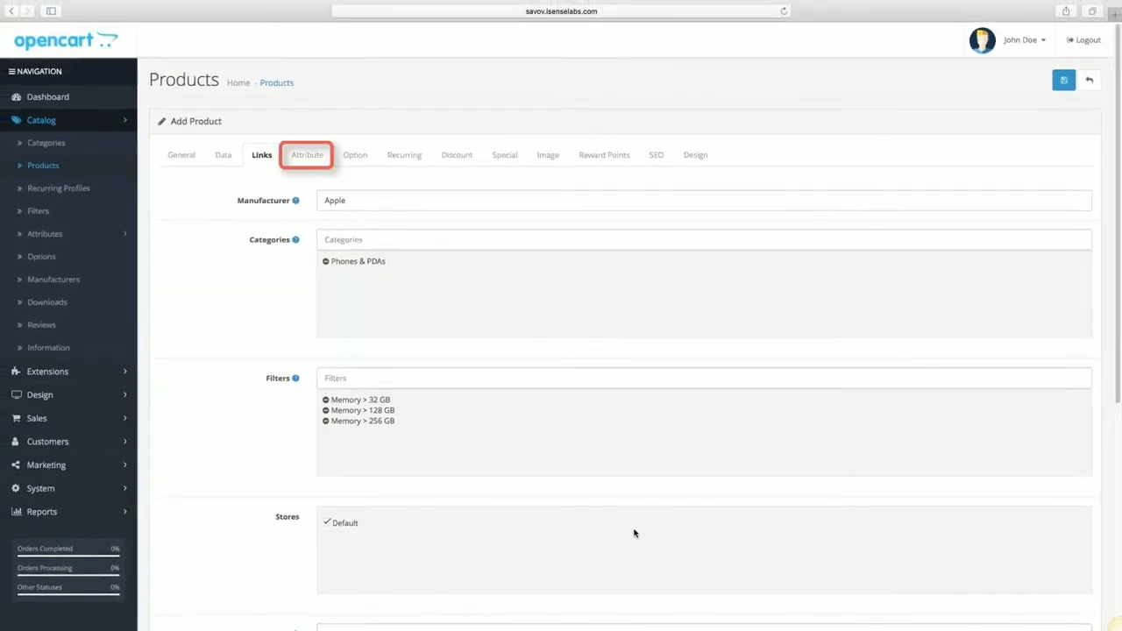
{"action": "left_click", "coordinate": [306, 156]}
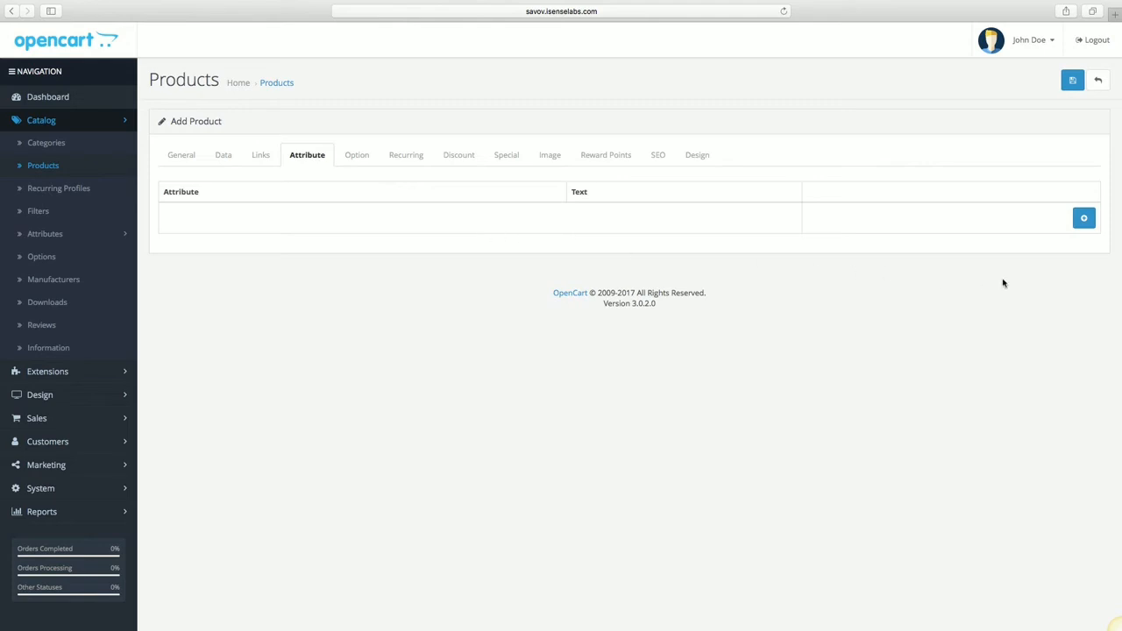
Step: Add a Clockspeed attribute with text '2.34 GHz' and save the iPhone 7 product
{"action": "left_click", "coordinate": [1083, 219]}
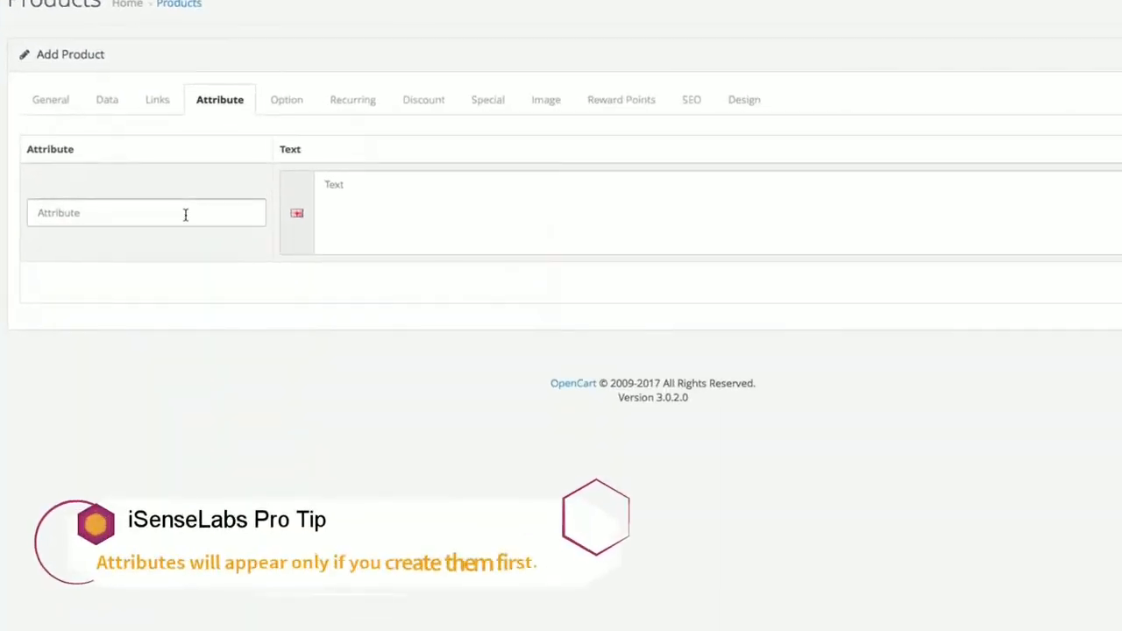
{"action": "left_click", "coordinate": [184, 214]}
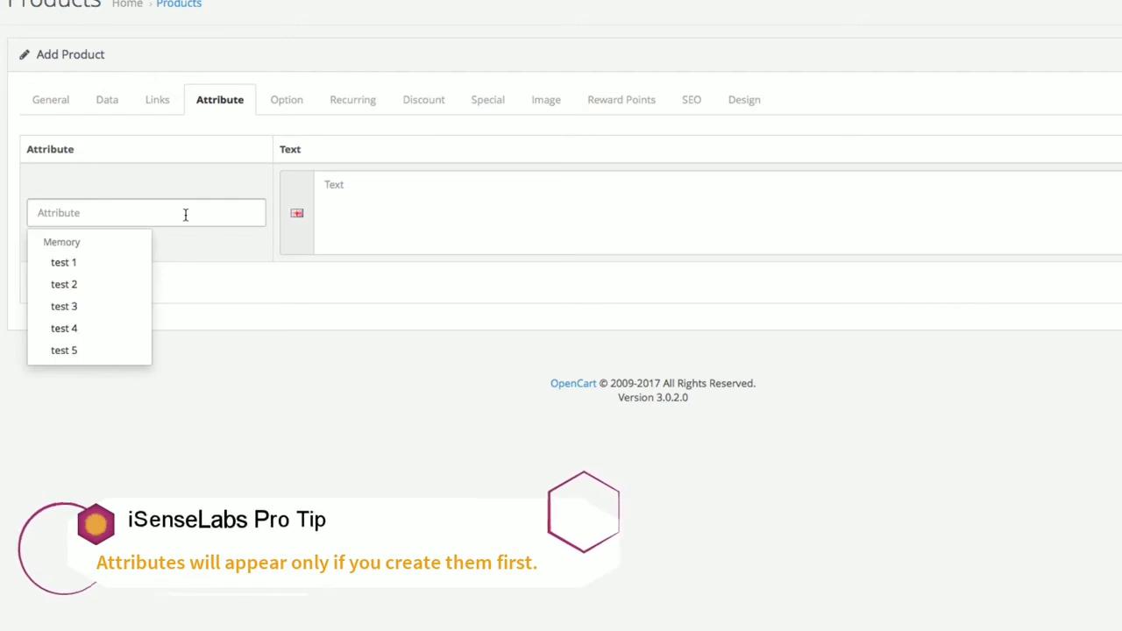
{"action": "type", "text": "clock"}
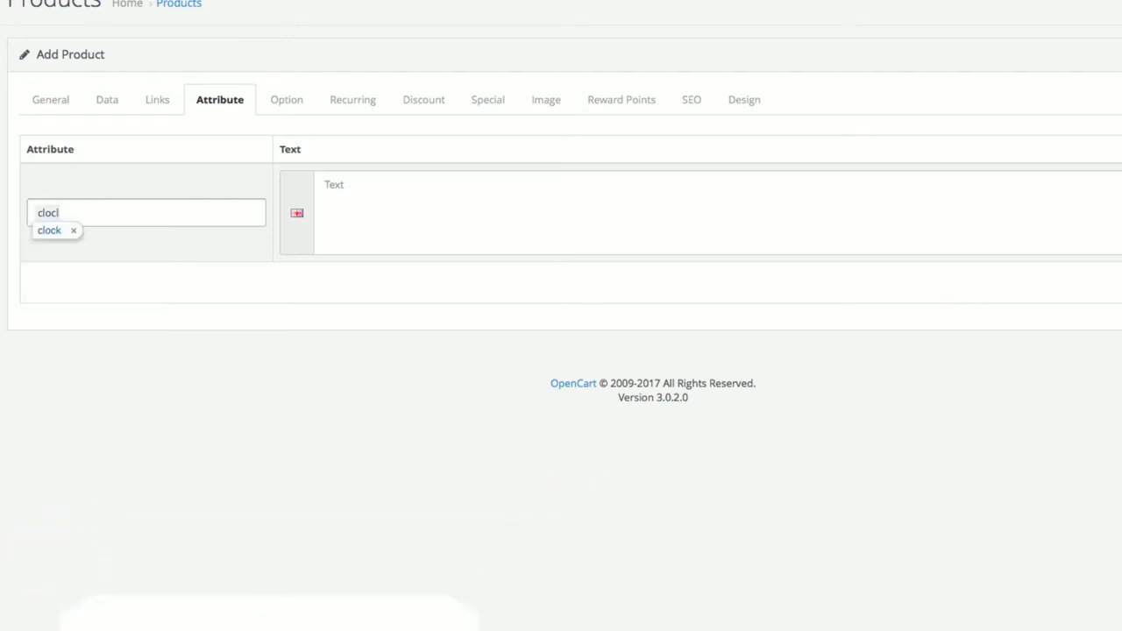
{"action": "key", "text": "BackSpace"}
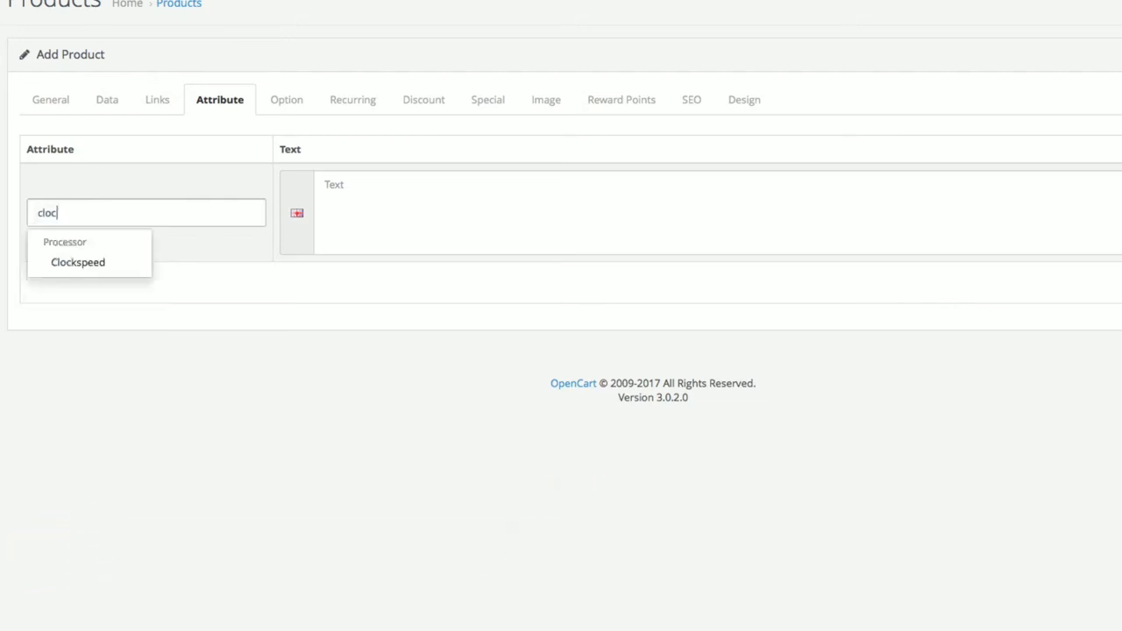
{"action": "left_click", "coordinate": [107, 265]}
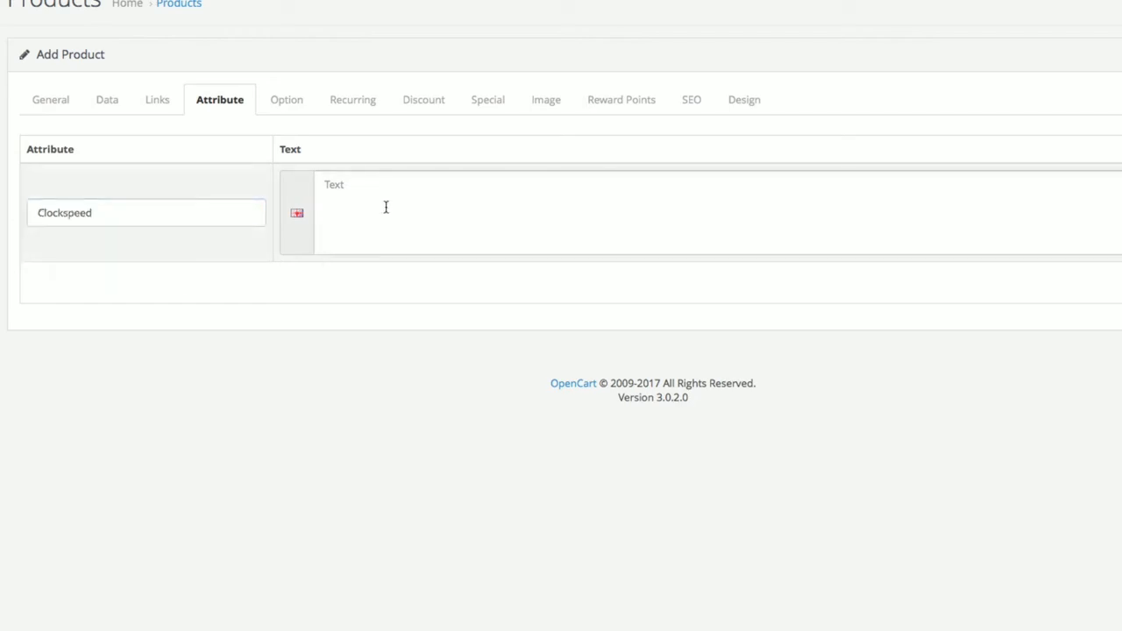
{"action": "type", "text": "2.34 GHz"}
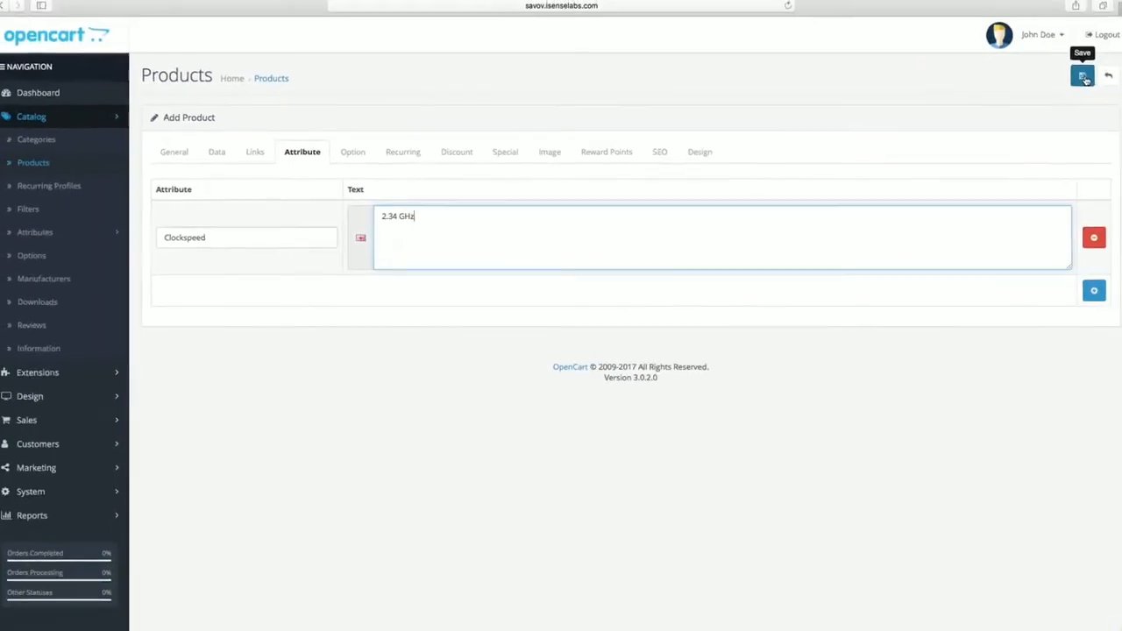
{"action": "left_click", "coordinate": [1084, 78]}
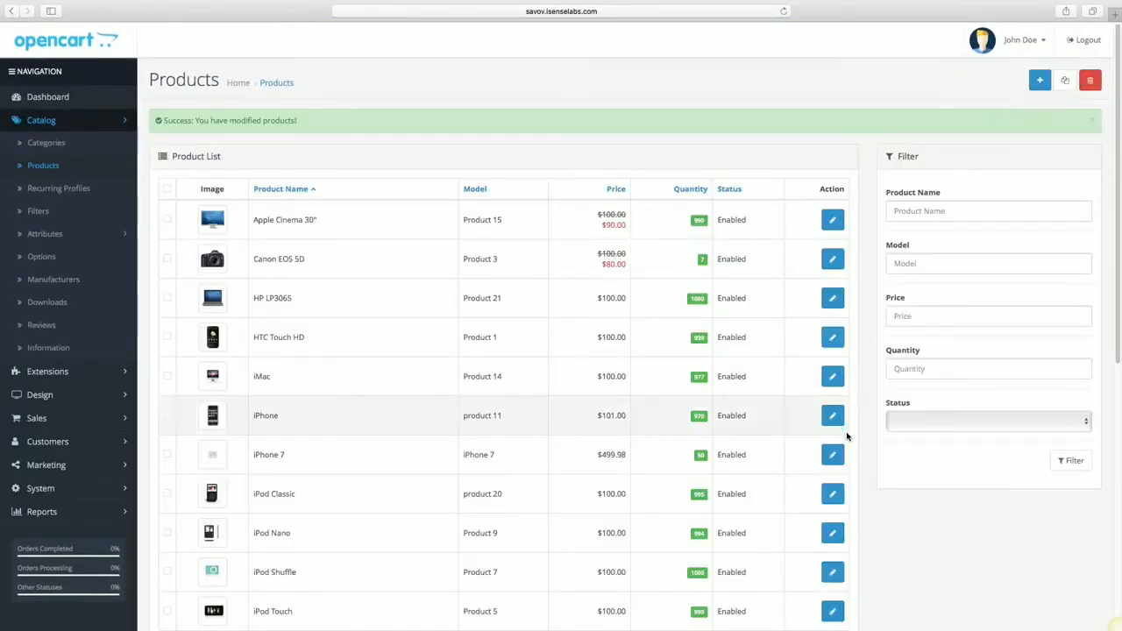
Step: Edit the iPhone 7 product from the list and go to its Option tab
{"action": "left_click", "coordinate": [833, 455]}
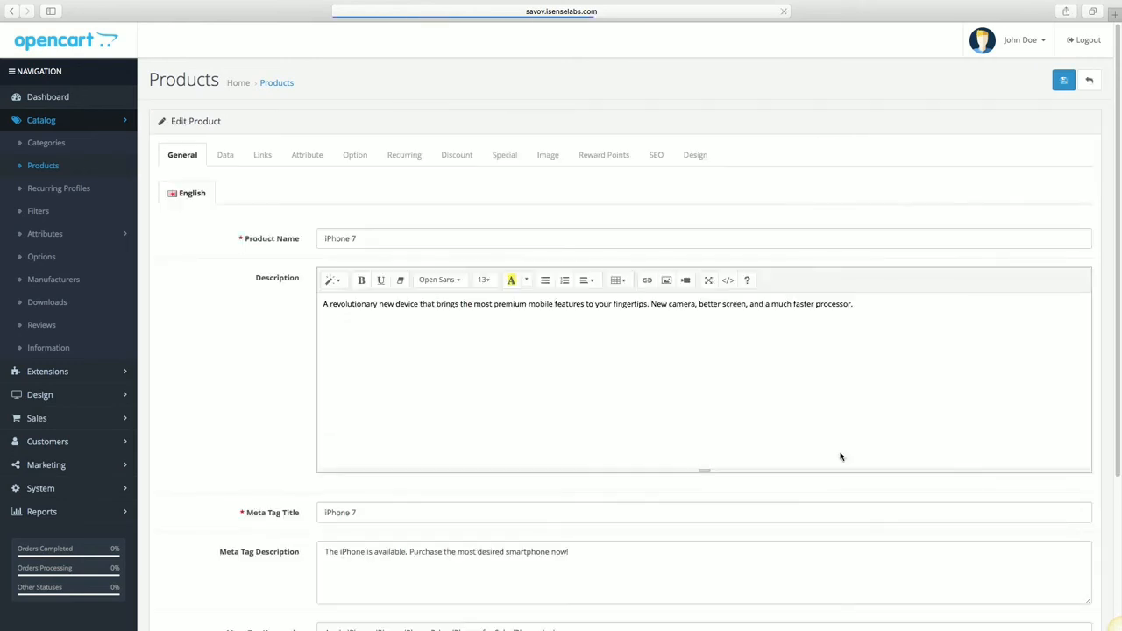
{"action": "left_click", "coordinate": [352, 155]}
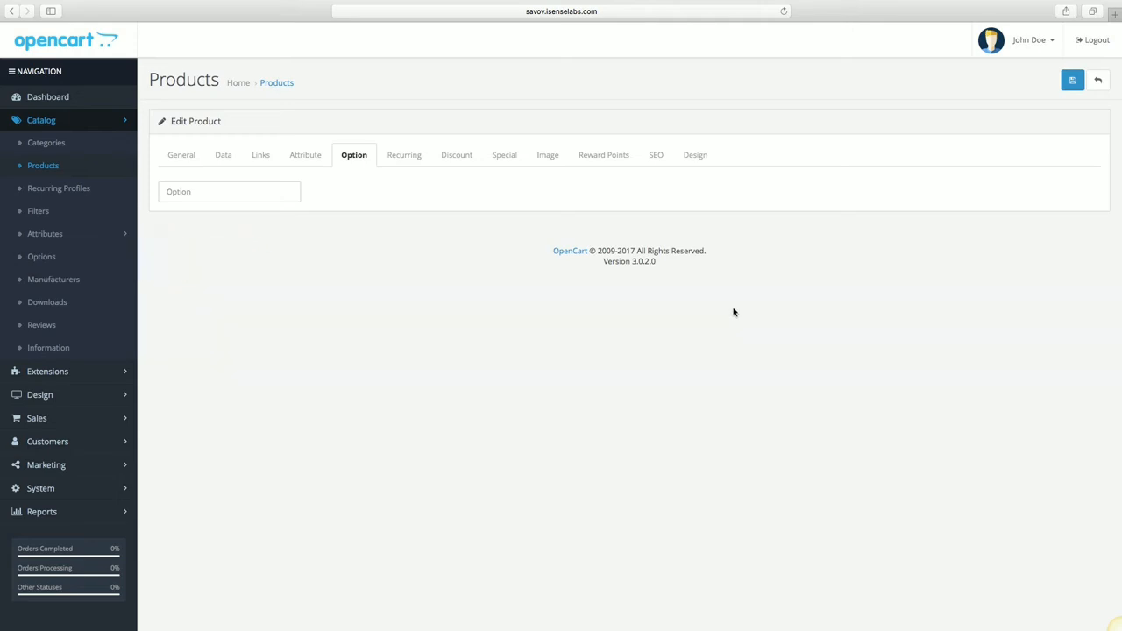
Step: Add a Checkbox option with three values: Black, Red and Silver
{"action": "left_click", "coordinate": [274, 193]}
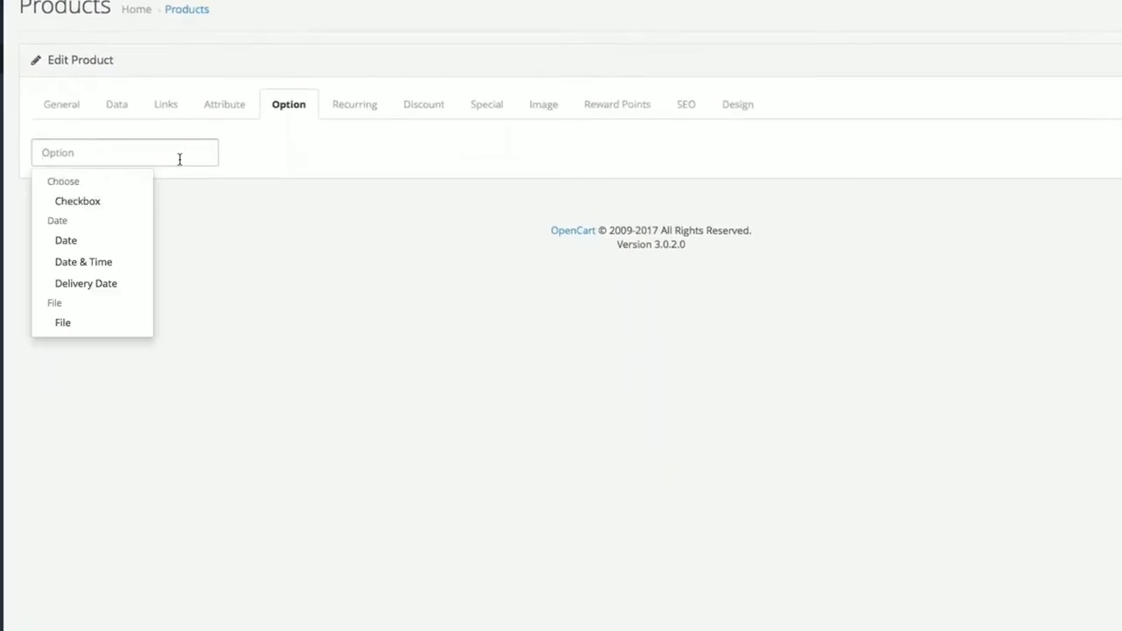
{"action": "left_click", "coordinate": [105, 205]}
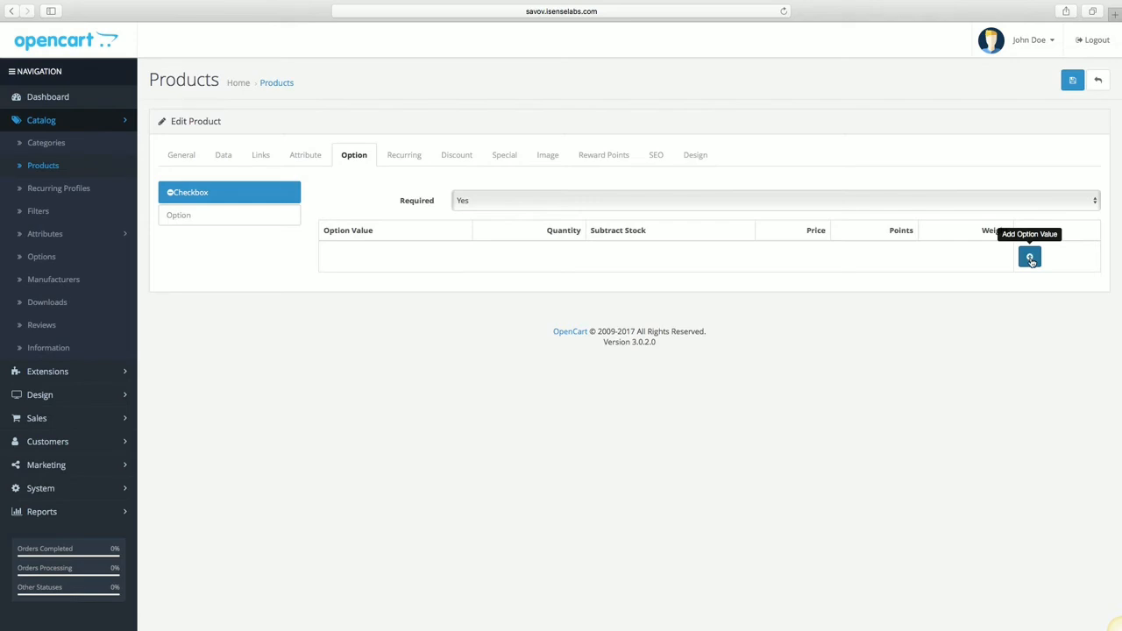
{"action": "left_click", "coordinate": [1029, 258]}
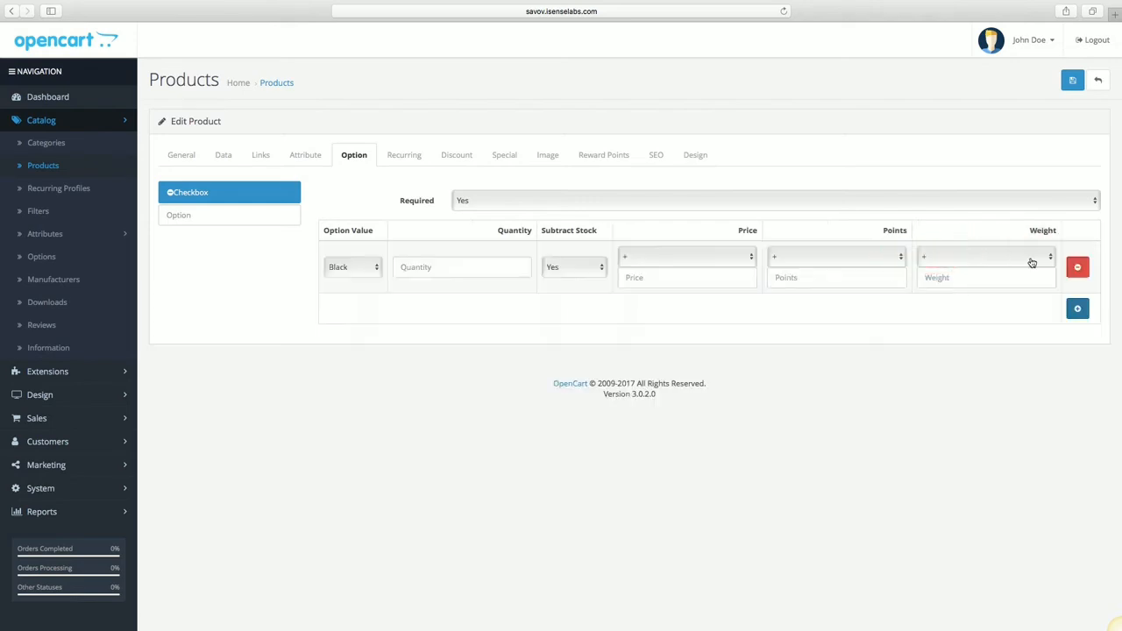
{"action": "left_click", "coordinate": [1077, 308]}
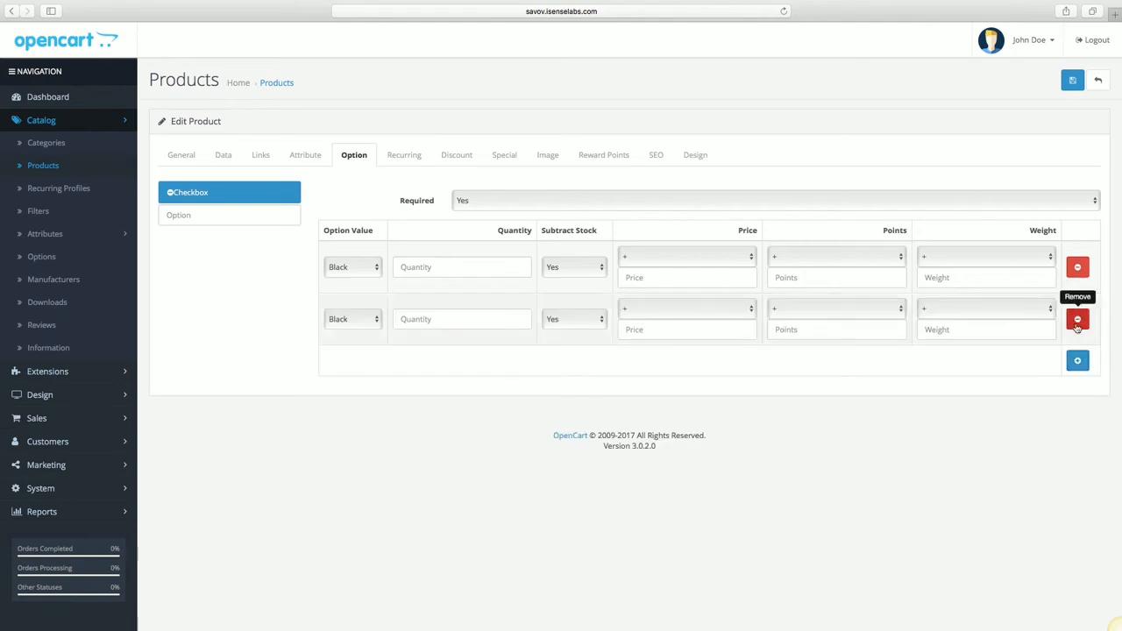
{"action": "left_click", "coordinate": [1077, 361]}
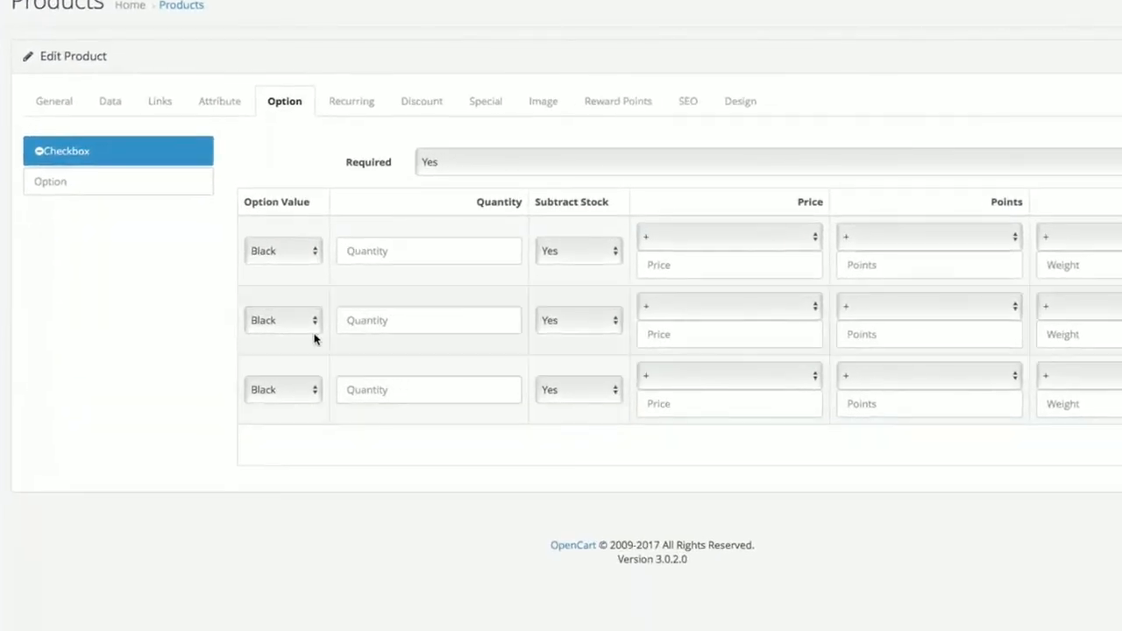
{"action": "left_click", "coordinate": [290, 320]}
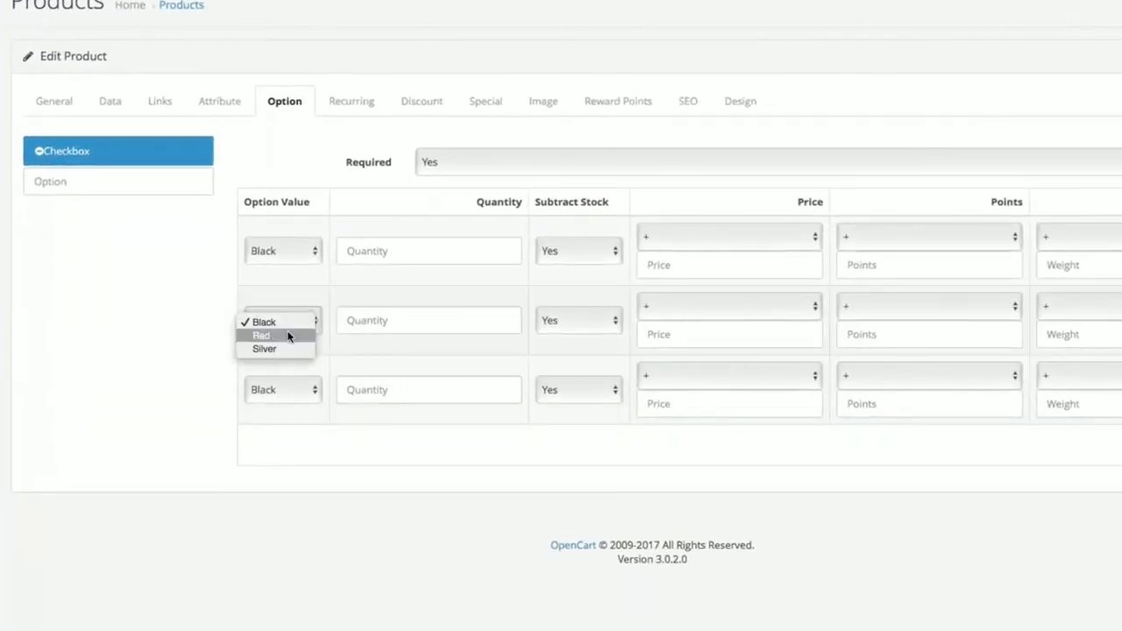
{"action": "left_click", "coordinate": [288, 336]}
{"action": "left_click", "coordinate": [290, 389]}
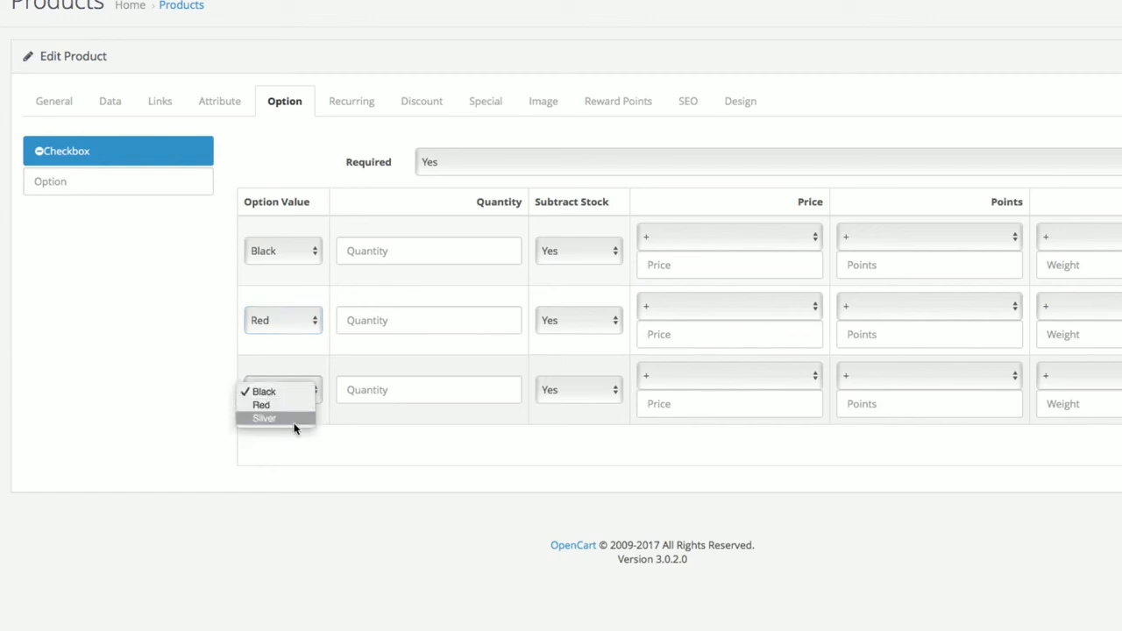
{"action": "left_click", "coordinate": [294, 419]}
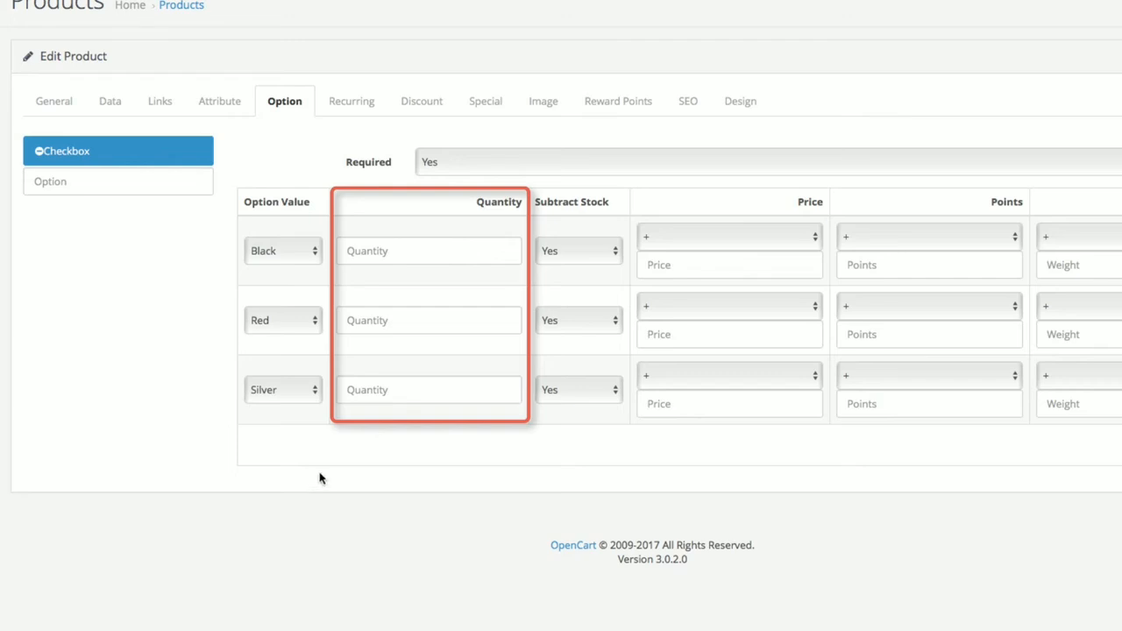
Step: Give Black, Red and Silver a quantity of 15 each, keeping stock subtraction on
{"action": "left_click", "coordinate": [471, 245]}
{"action": "type", "text": "15"}
{"action": "left_click", "coordinate": [446, 326]}
{"action": "type", "text": "15"}
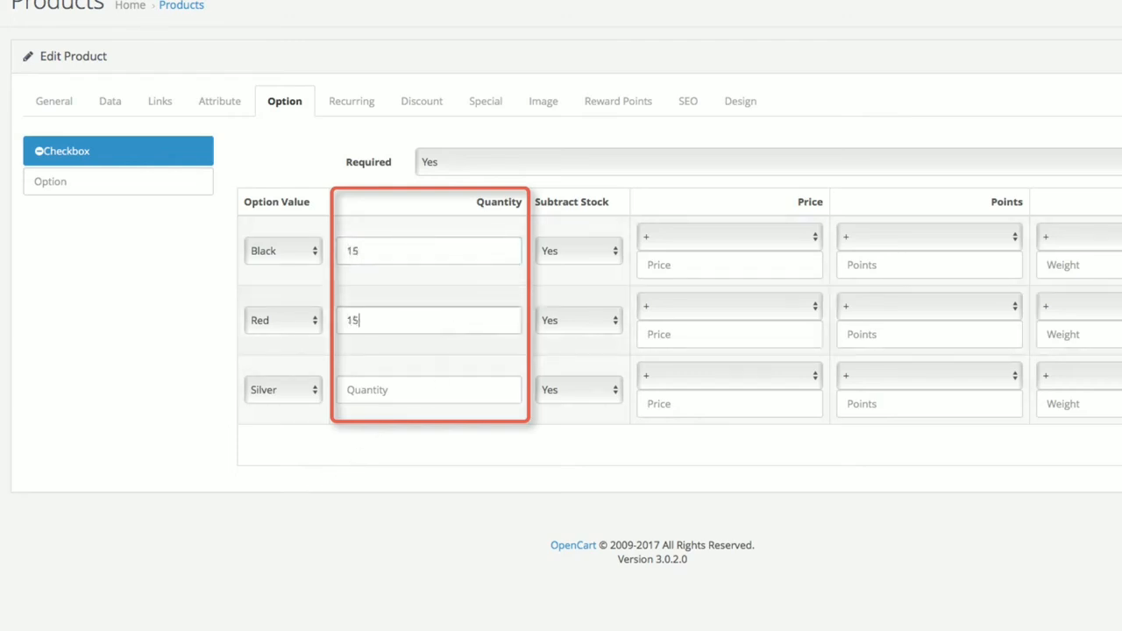
{"action": "left_click", "coordinate": [432, 392]}
{"action": "type", "text": "15"}
{"action": "left_click", "coordinate": [469, 434]}
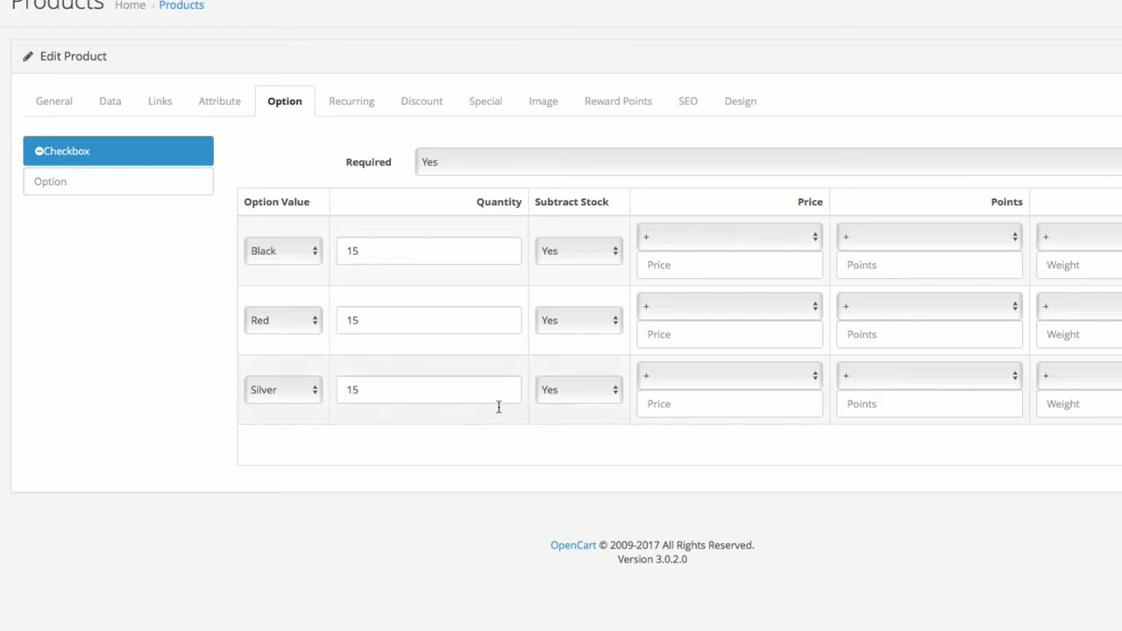
{"action": "left_click", "coordinate": [570, 251]}
{"action": "left_click", "coordinate": [572, 254]}
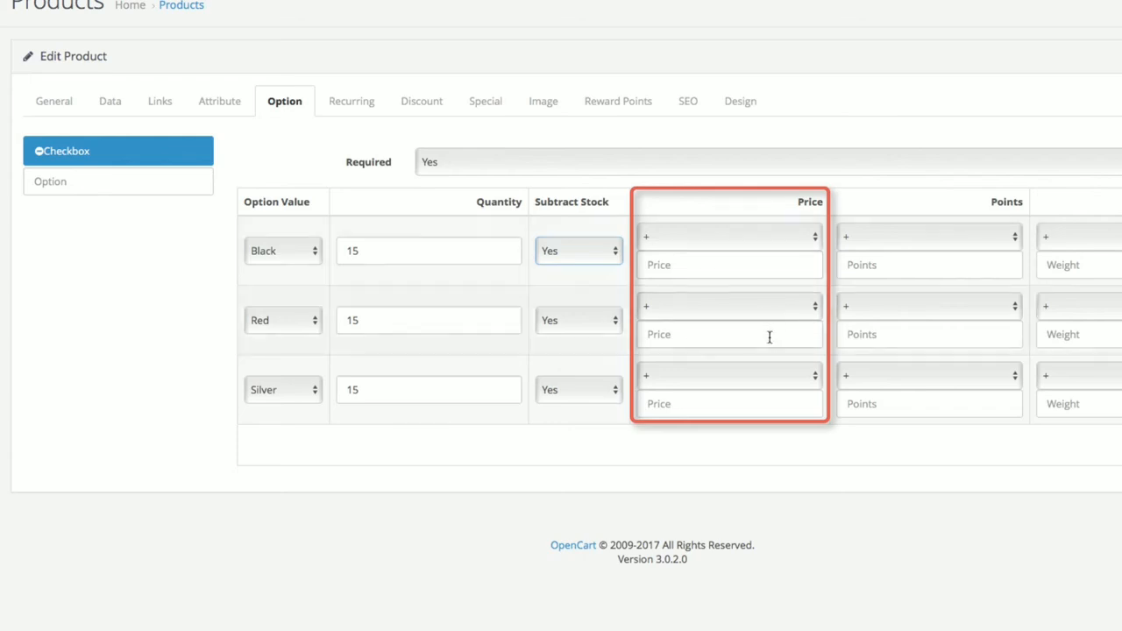
Step: Enter price add-ons of 100.00 for Silver and 200.00 for Red, with Required left at Yes
{"action": "left_click", "coordinate": [768, 412]}
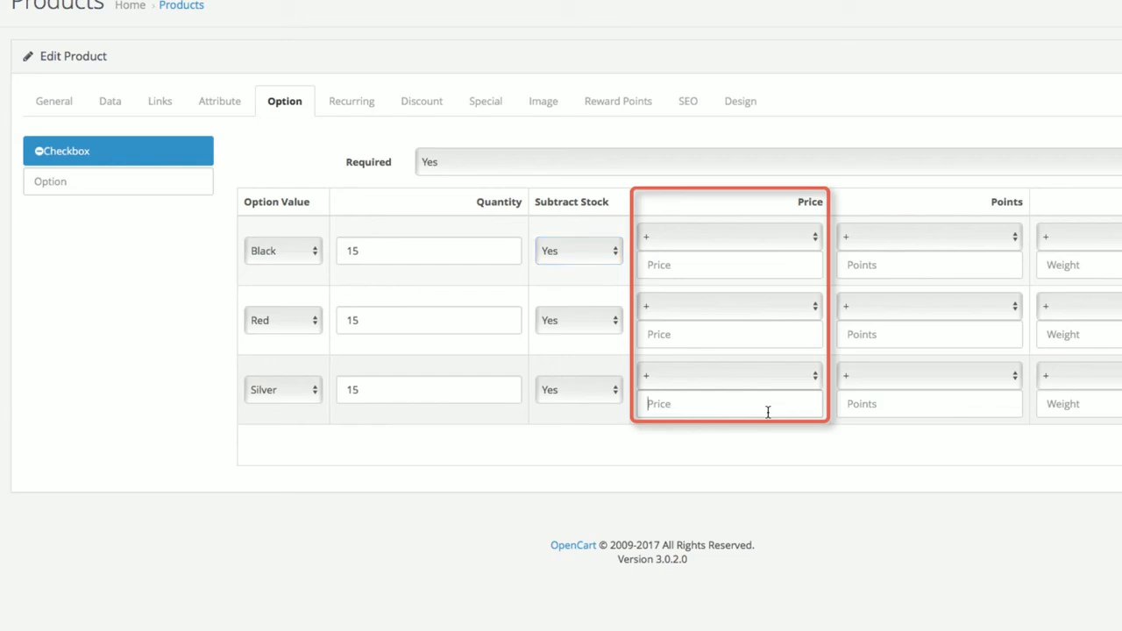
{"action": "type", "text": "100.00"}
{"action": "left_click", "coordinate": [751, 336]}
{"action": "type", "text": "200"}
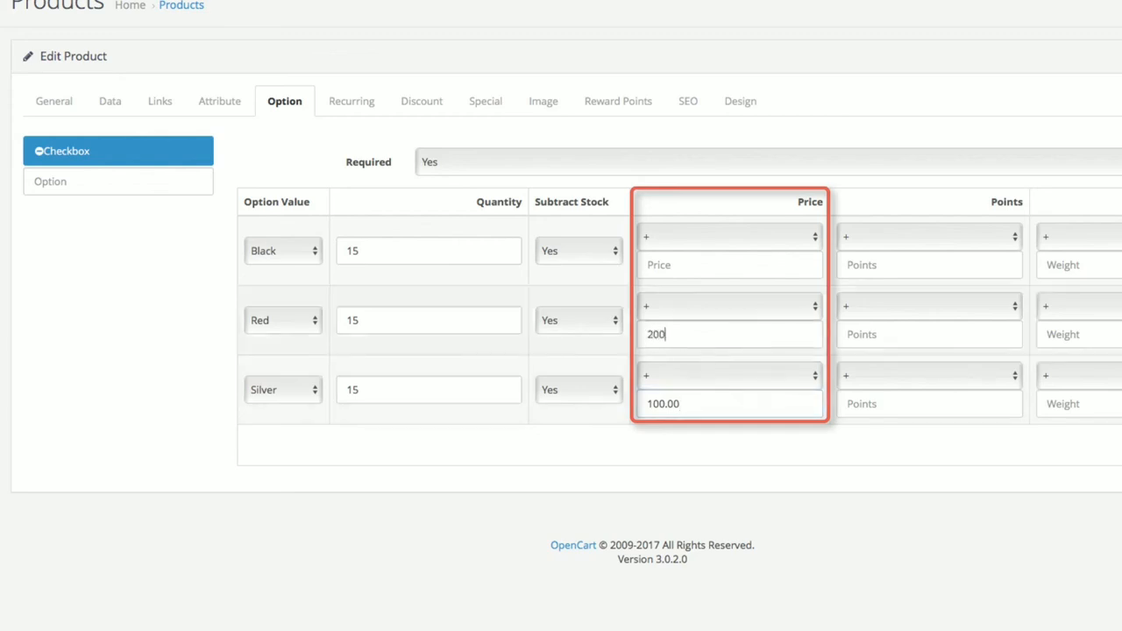
{"action": "type", "text": ".00"}
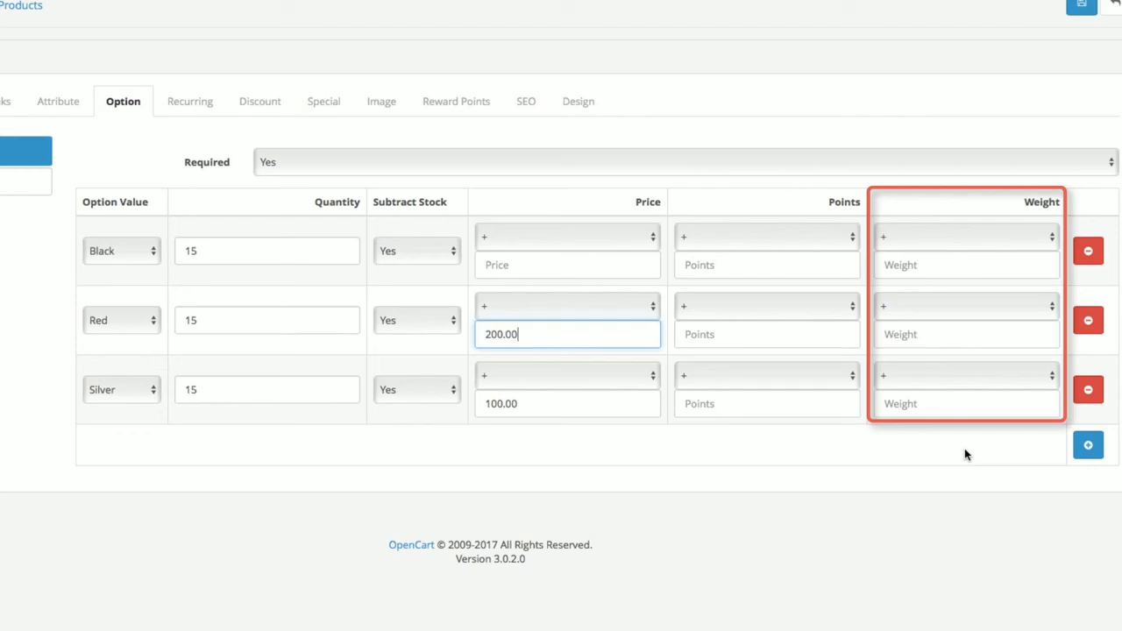
{"action": "left_click", "coordinate": [625, 156]}
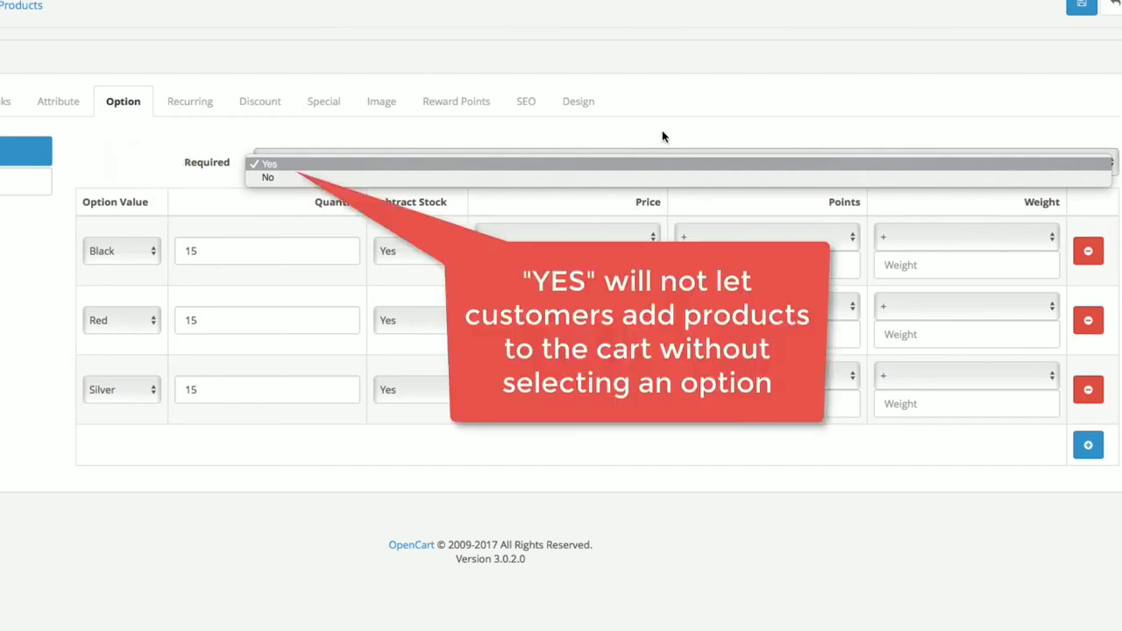
{"action": "left_click", "coordinate": [664, 137]}
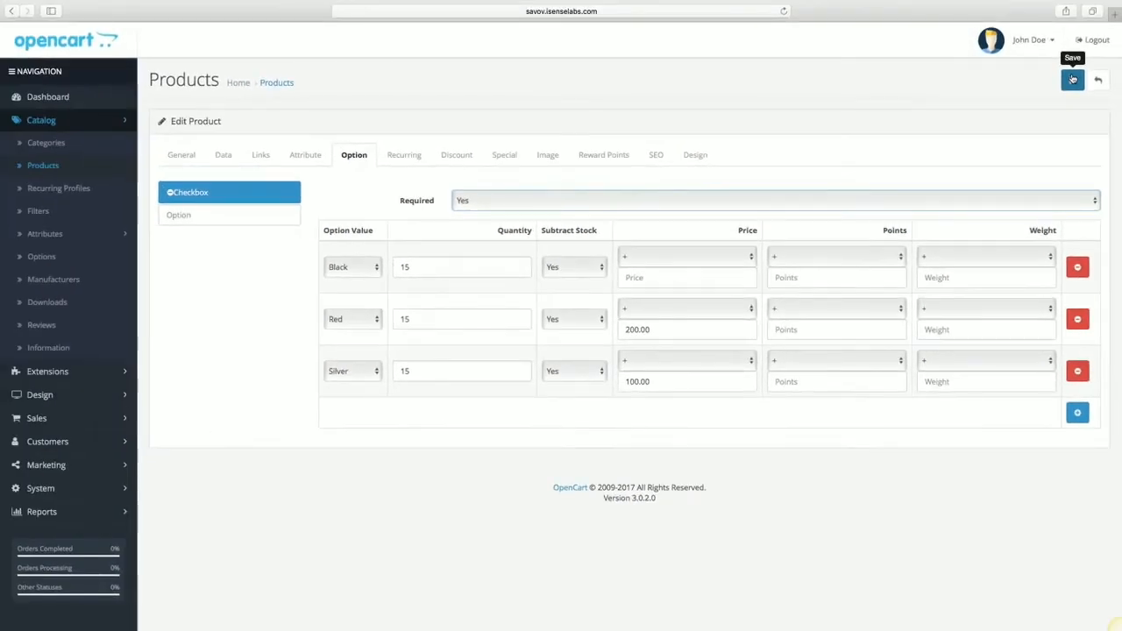
Step: Save the option changes and reopen iPhone 7 at its Recurring tab
{"action": "left_click", "coordinate": [1072, 79]}
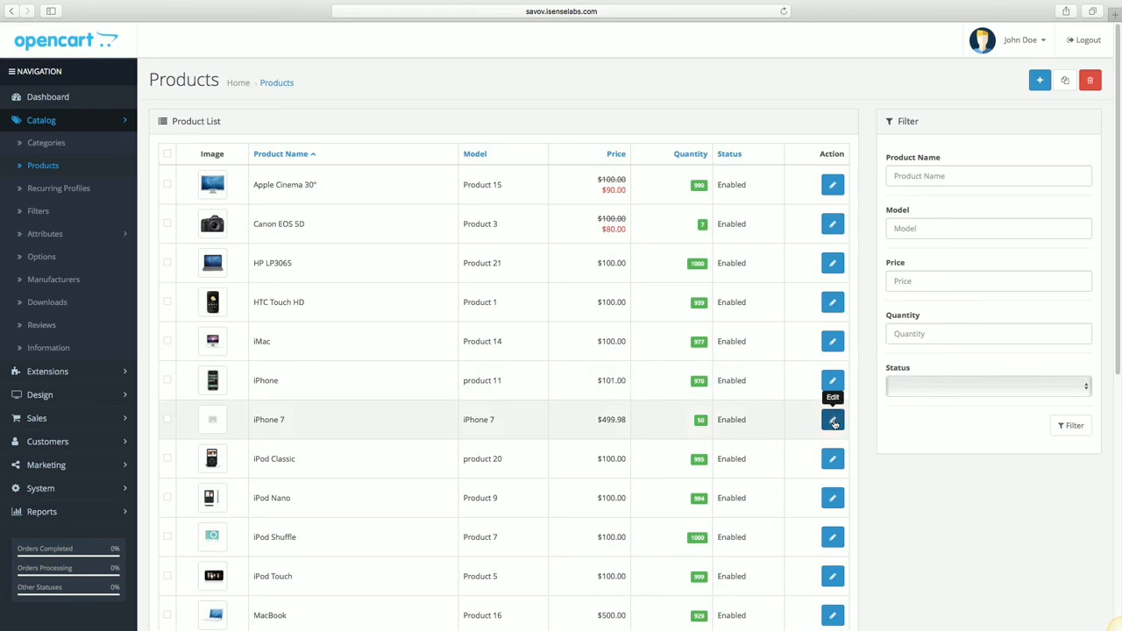
{"action": "left_click", "coordinate": [832, 420]}
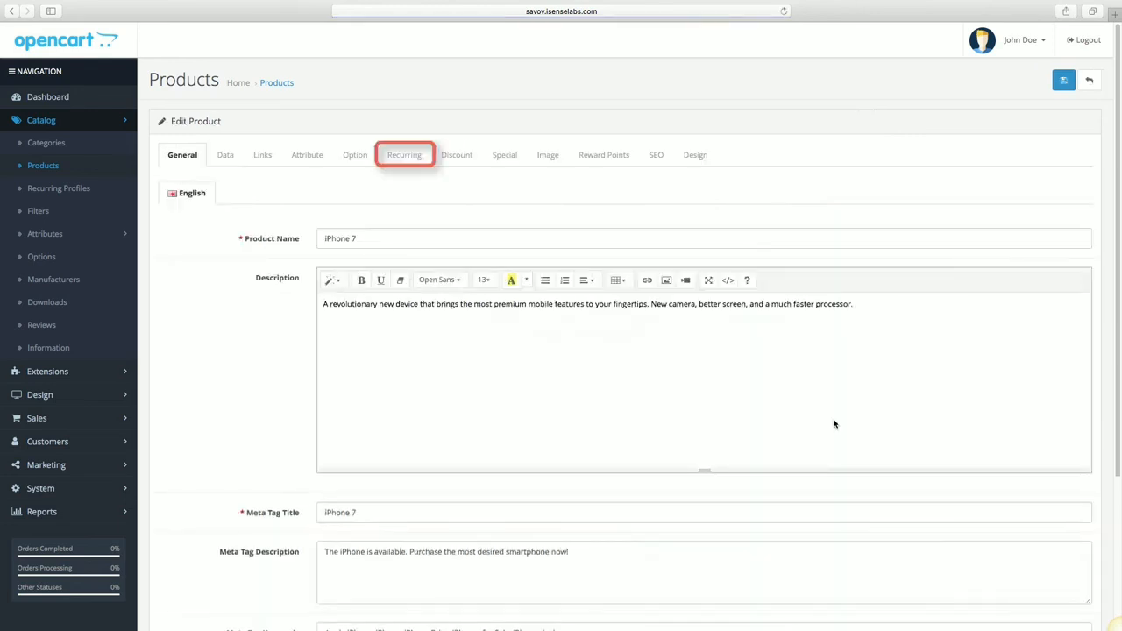
{"action": "left_click", "coordinate": [411, 156]}
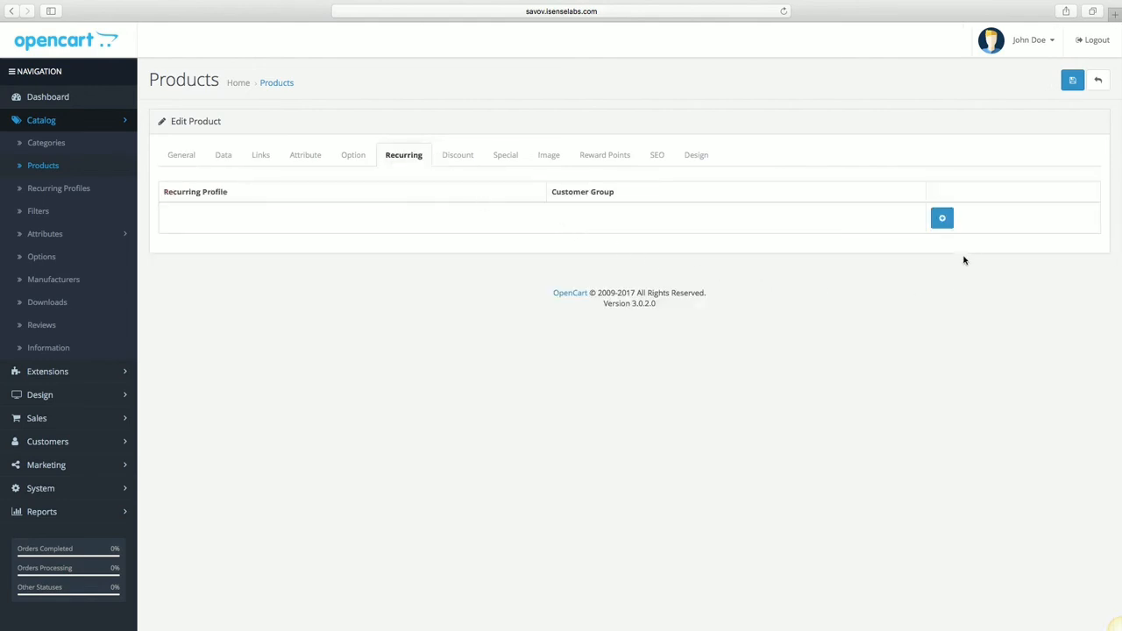
Step: Add a recurring row with no profile and Customer Group left at Default
{"action": "left_click", "coordinate": [941, 217]}
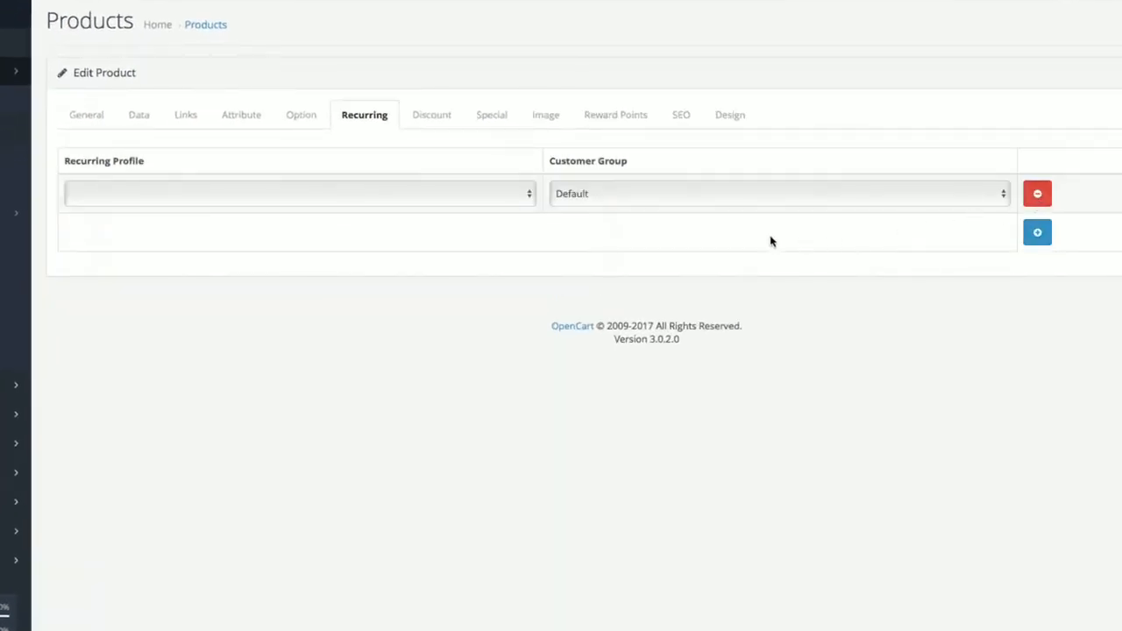
{"action": "left_click", "coordinate": [526, 193]}
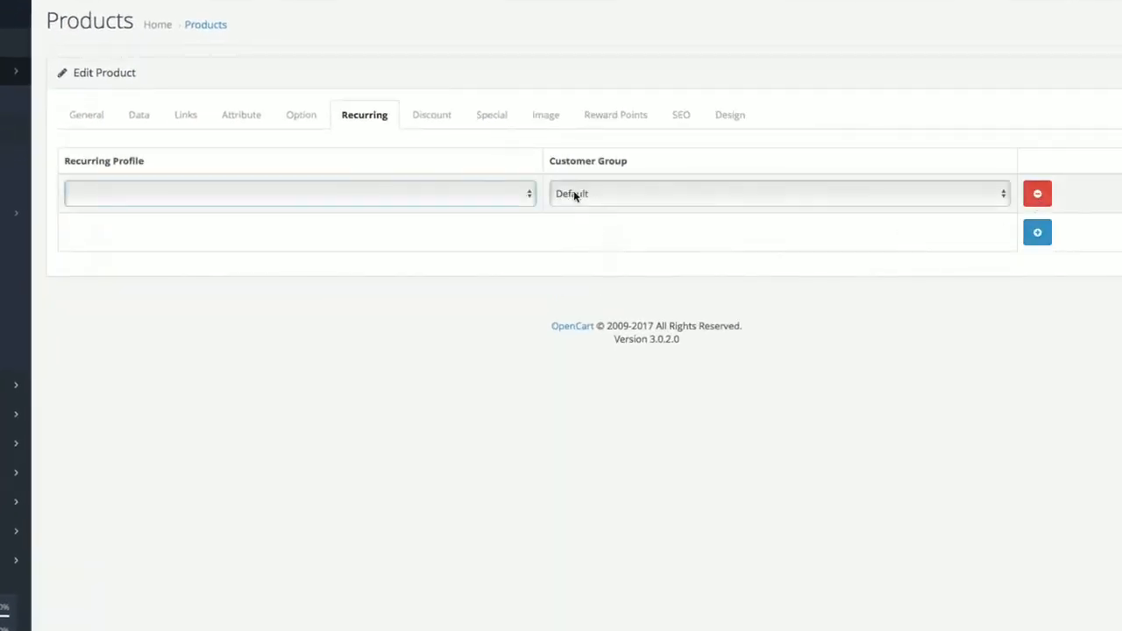
{"action": "left_click", "coordinate": [652, 194]}
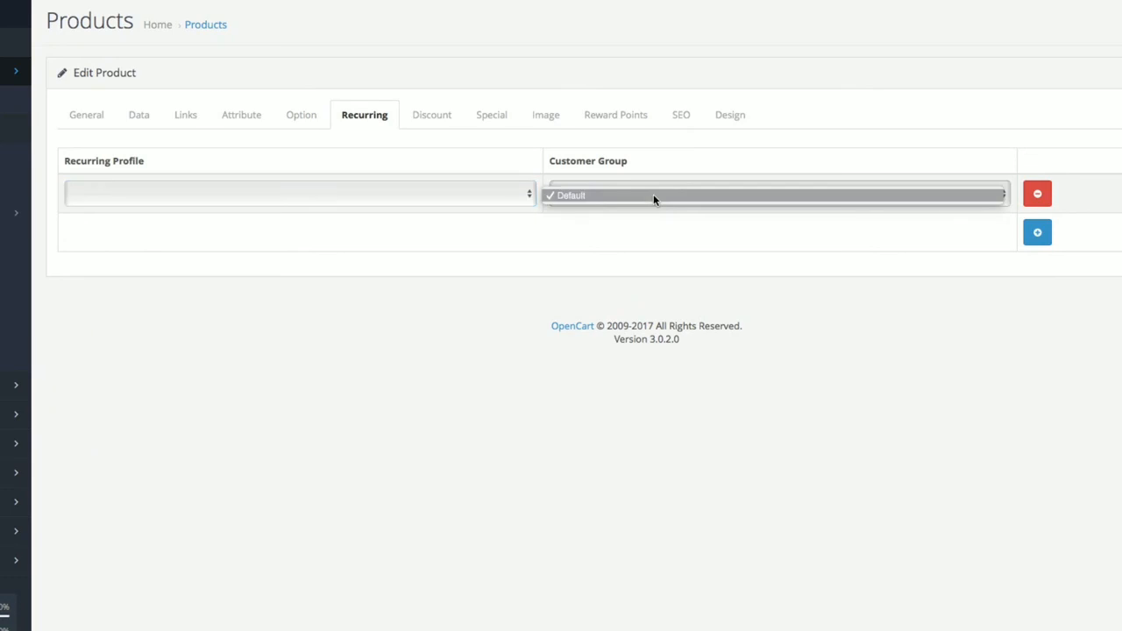
{"action": "left_click", "coordinate": [652, 193]}
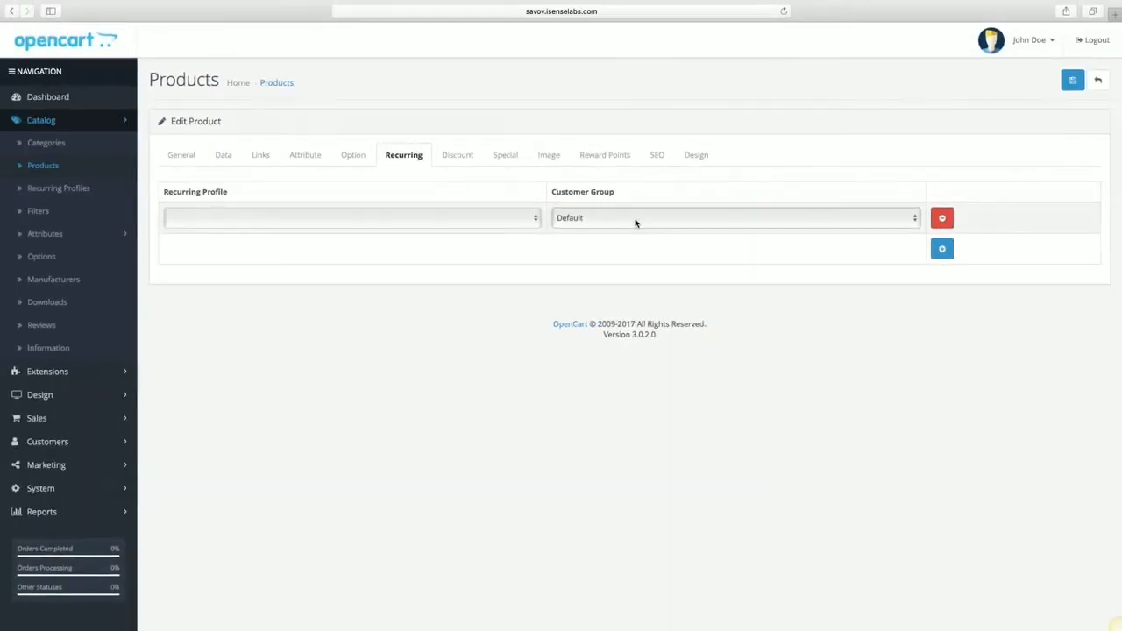
Step: Add one blank Discount row and one blank Special row, both for the Default customer group
{"action": "left_click", "coordinate": [459, 156]}
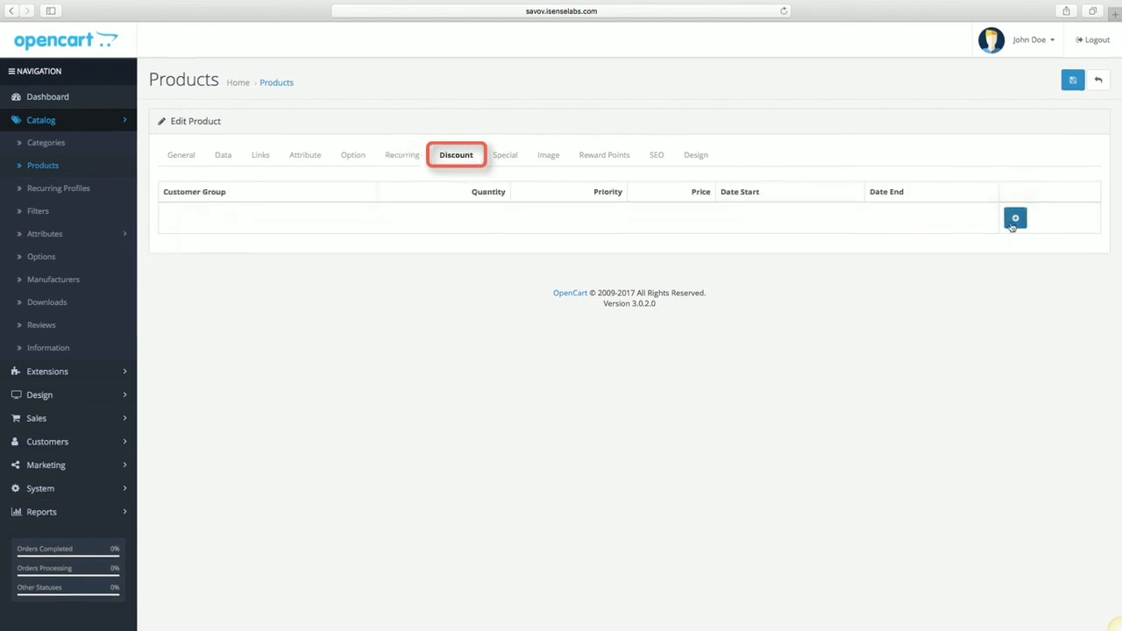
{"action": "left_click", "coordinate": [1014, 218]}
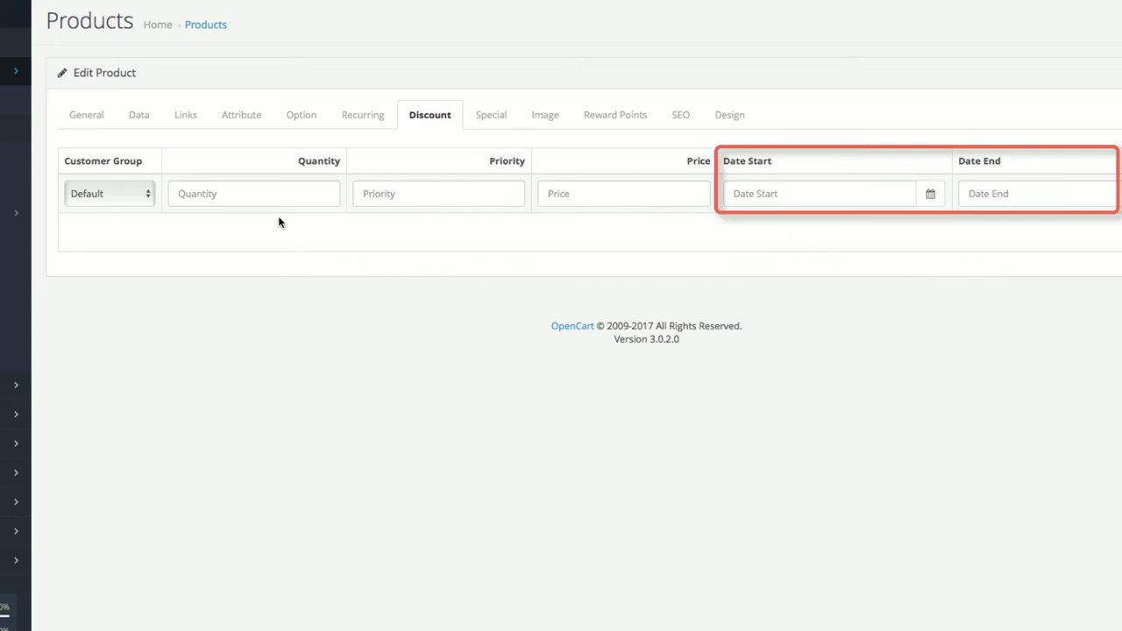
{"action": "left_click", "coordinate": [502, 119]}
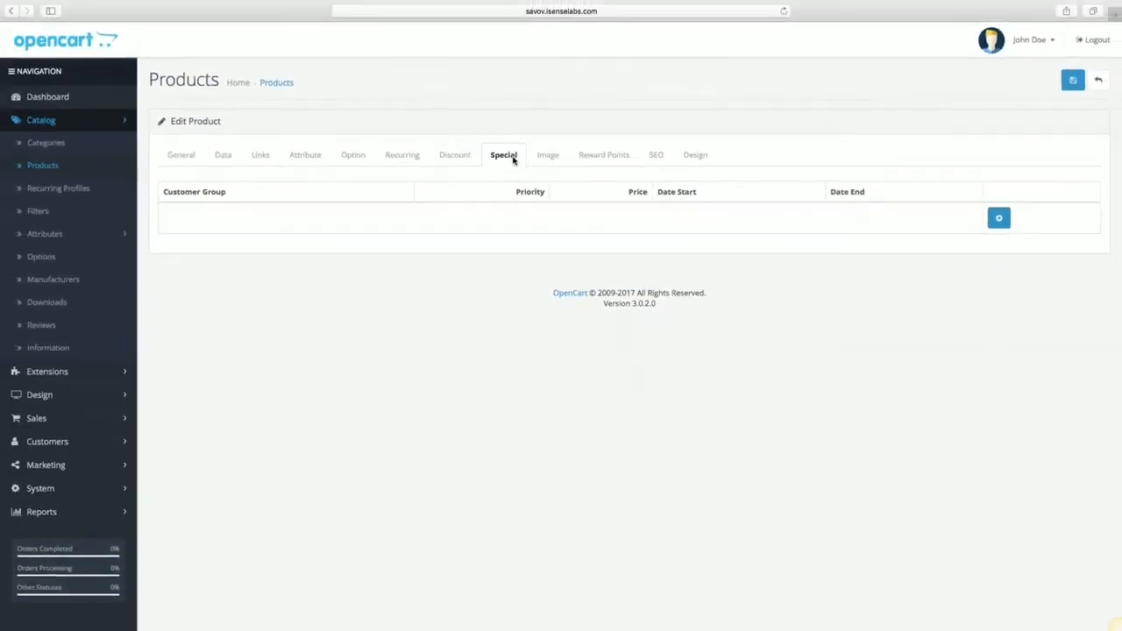
{"action": "left_click", "coordinate": [999, 217]}
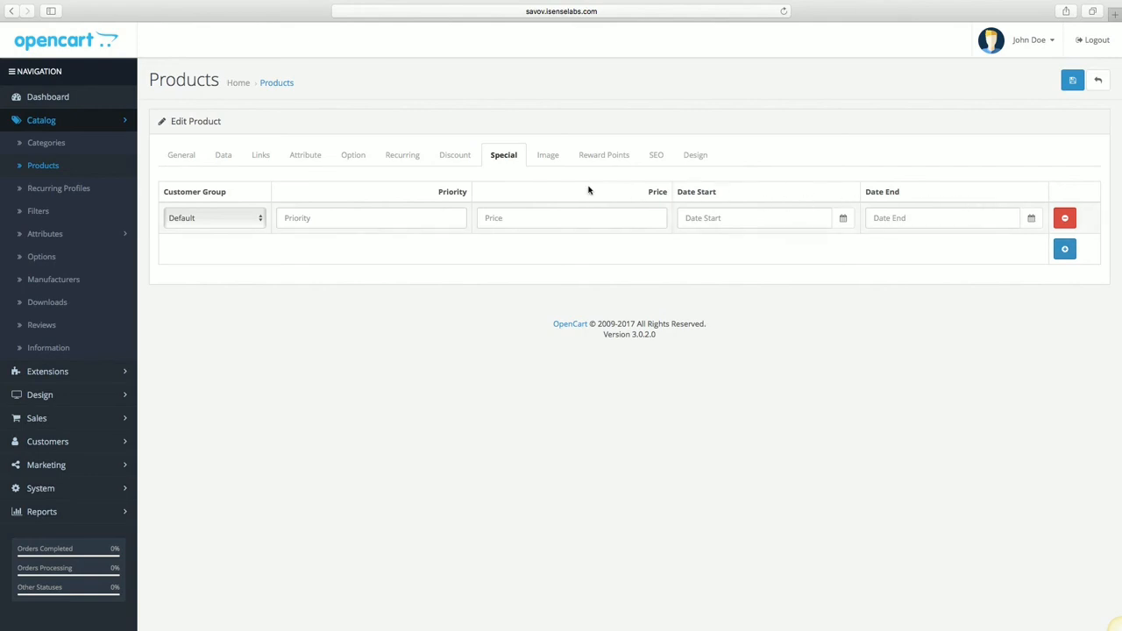
Step: Pick iphone.jpg in the Image Manager as the main image, save, and show Reward Points
{"action": "left_click", "coordinate": [547, 159]}
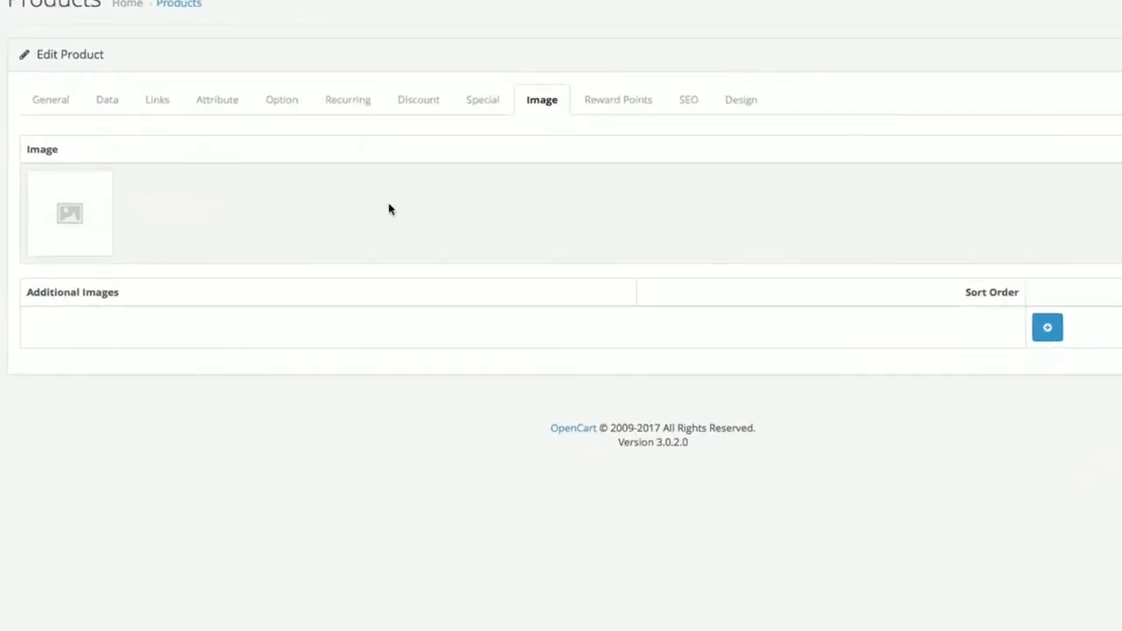
{"action": "left_click", "coordinate": [68, 245]}
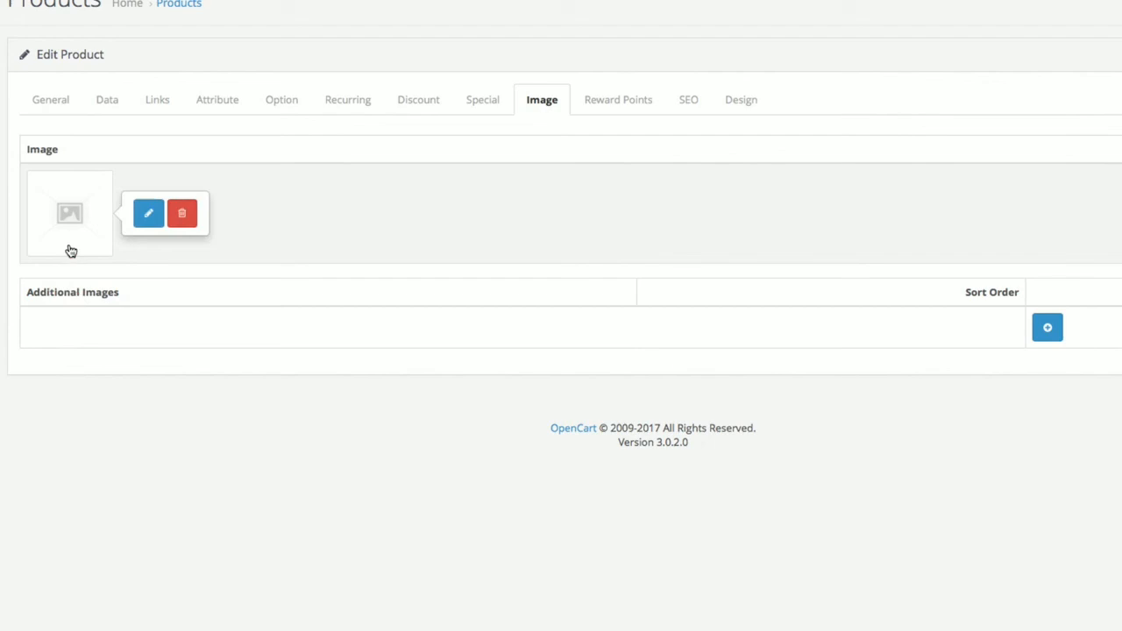
{"action": "left_click", "coordinate": [145, 219]}
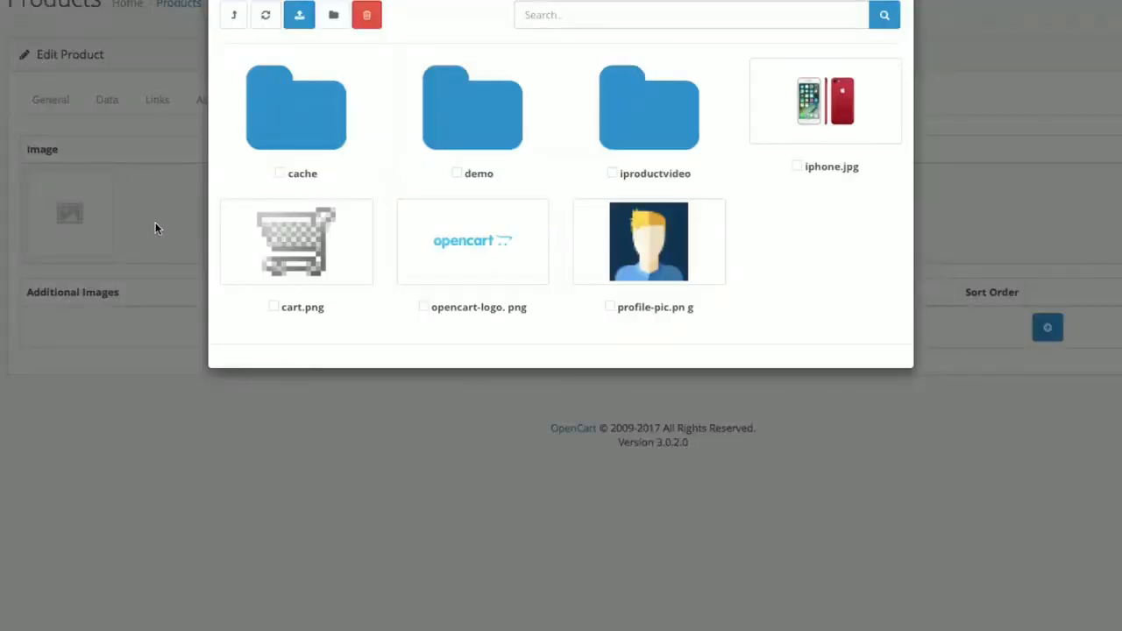
{"action": "left_click", "coordinate": [862, 108]}
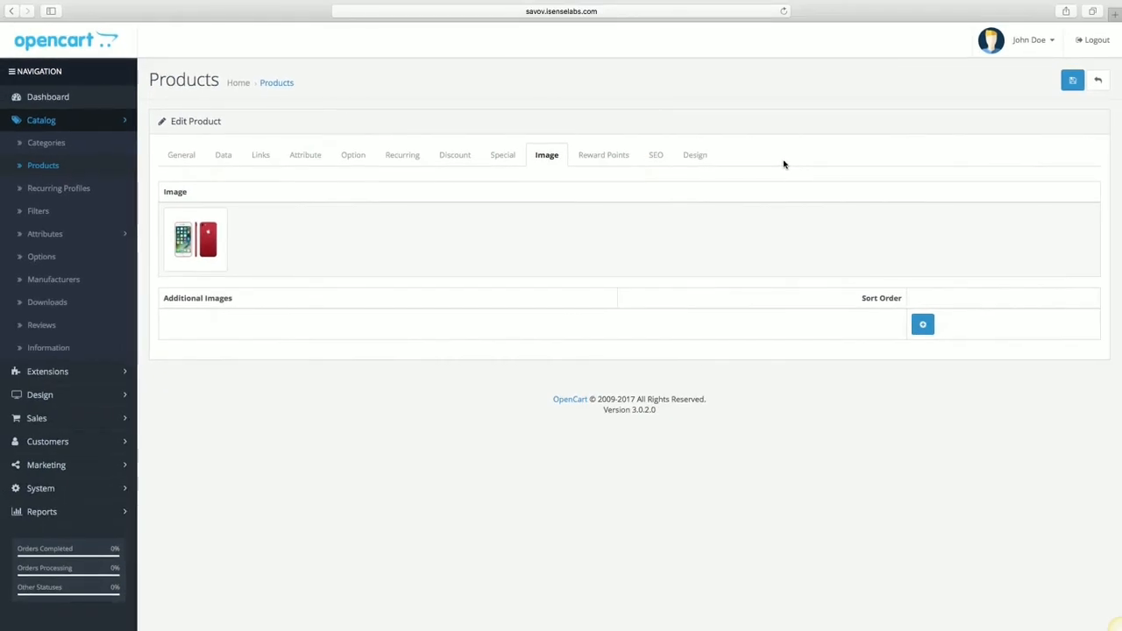
{"action": "left_click", "coordinate": [1071, 79]}
{"action": "left_click", "coordinate": [613, 158]}
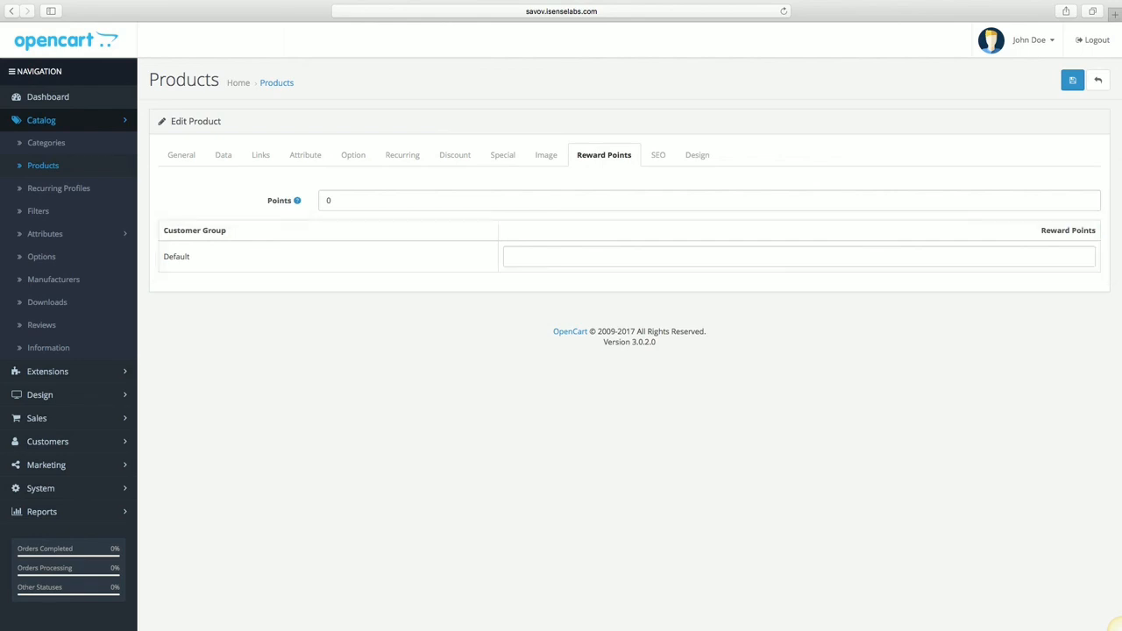
Step: Enter 'iPhone-7' as the product's SEO keyword and save the product
{"action": "left_click", "coordinate": [659, 156]}
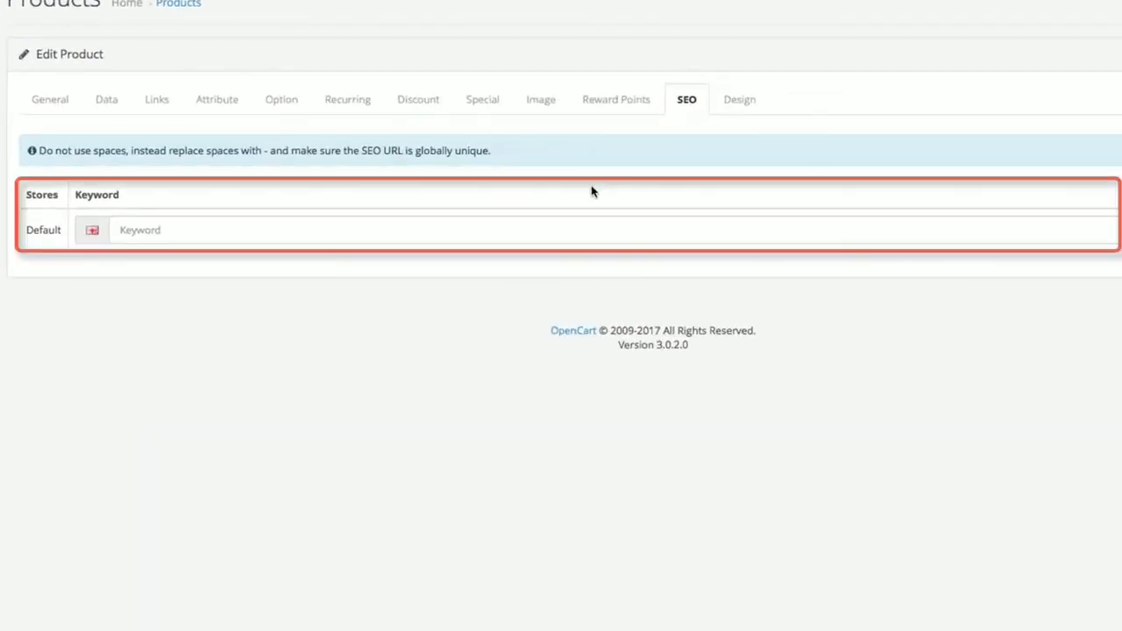
{"action": "left_click", "coordinate": [572, 229]}
{"action": "type", "text": "iphone"}
{"action": "key", "text": "Down"}
{"action": "key", "text": "Return"}
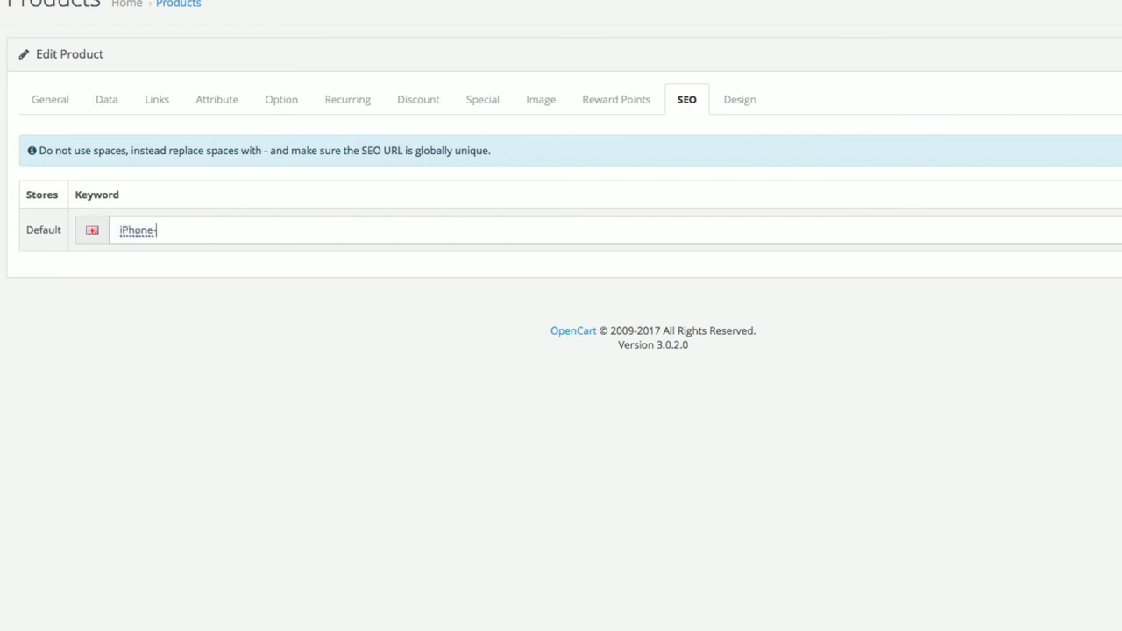
{"action": "type", "text": "-7"}
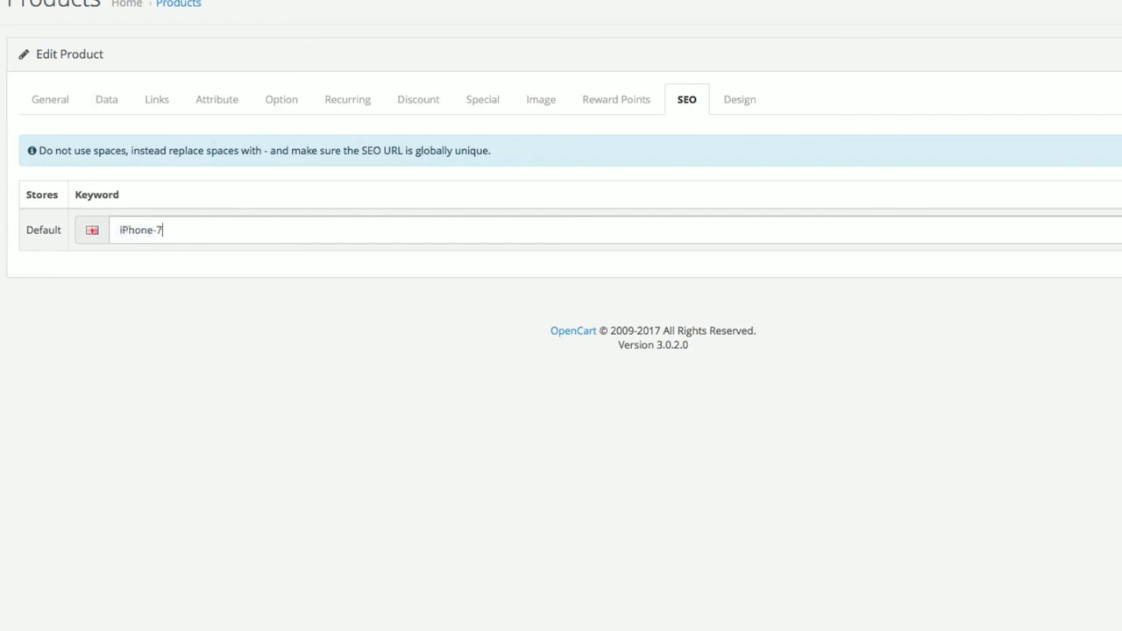
{"action": "left_click", "coordinate": [529, 262]}
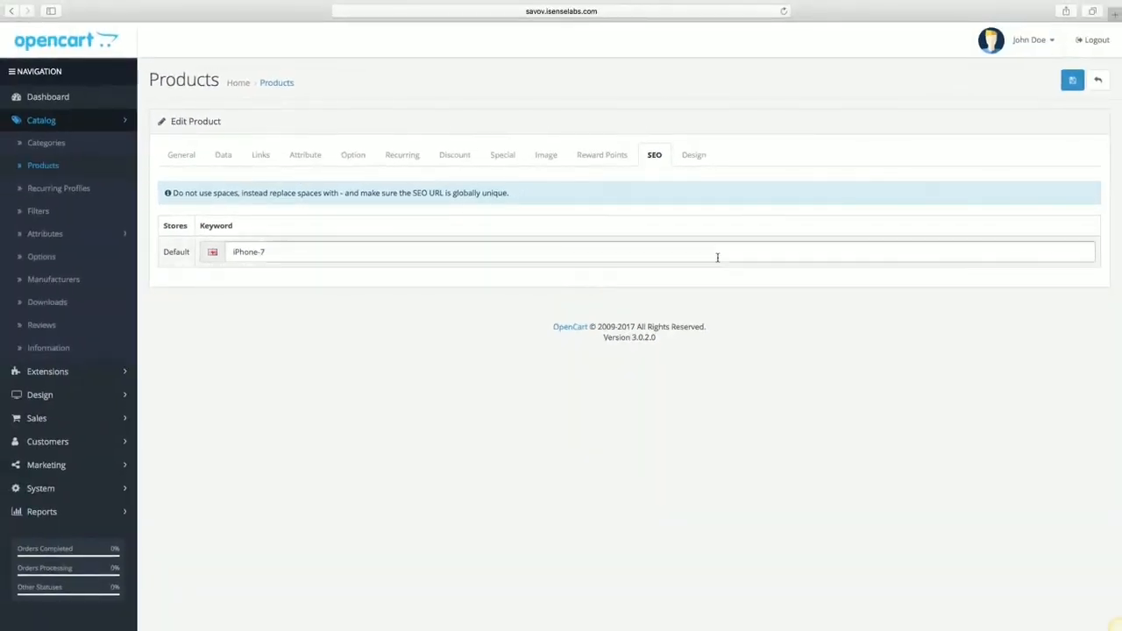
{"action": "left_click", "coordinate": [1073, 81]}
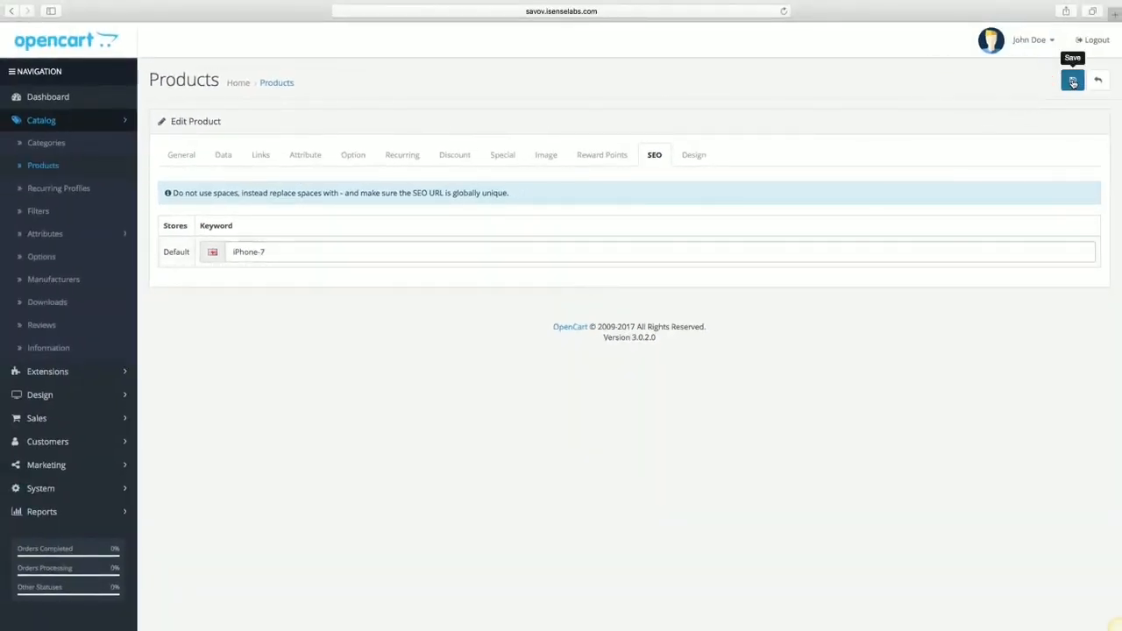
{"action": "left_click", "coordinate": [677, 156]}
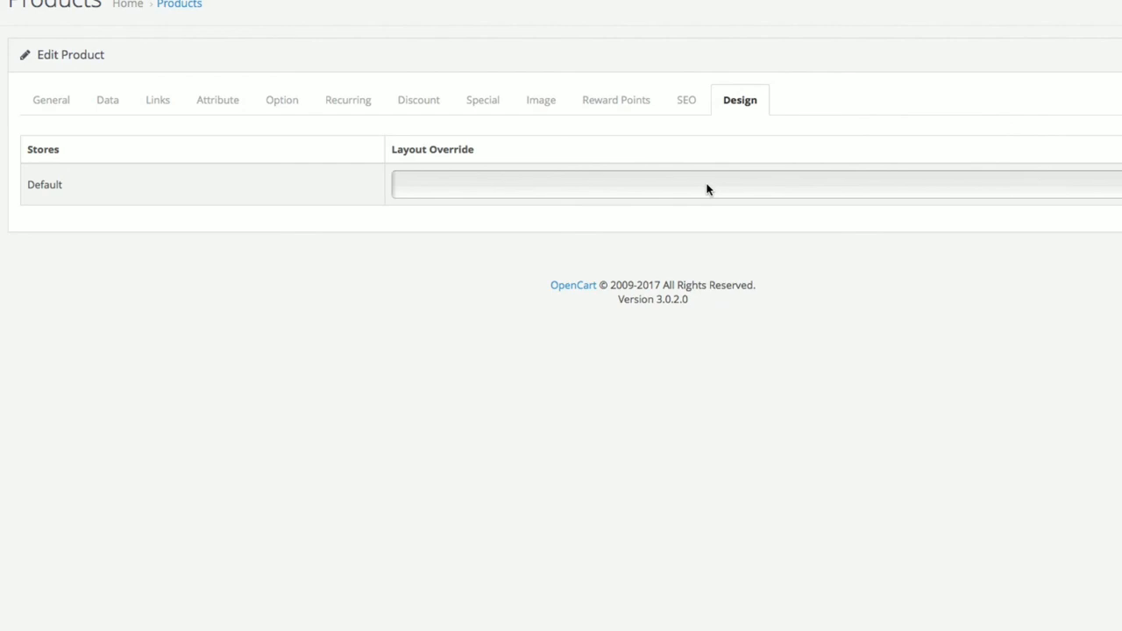
Step: Set the Default store's Layout Override to Account and save the product
{"action": "left_click", "coordinate": [708, 189]}
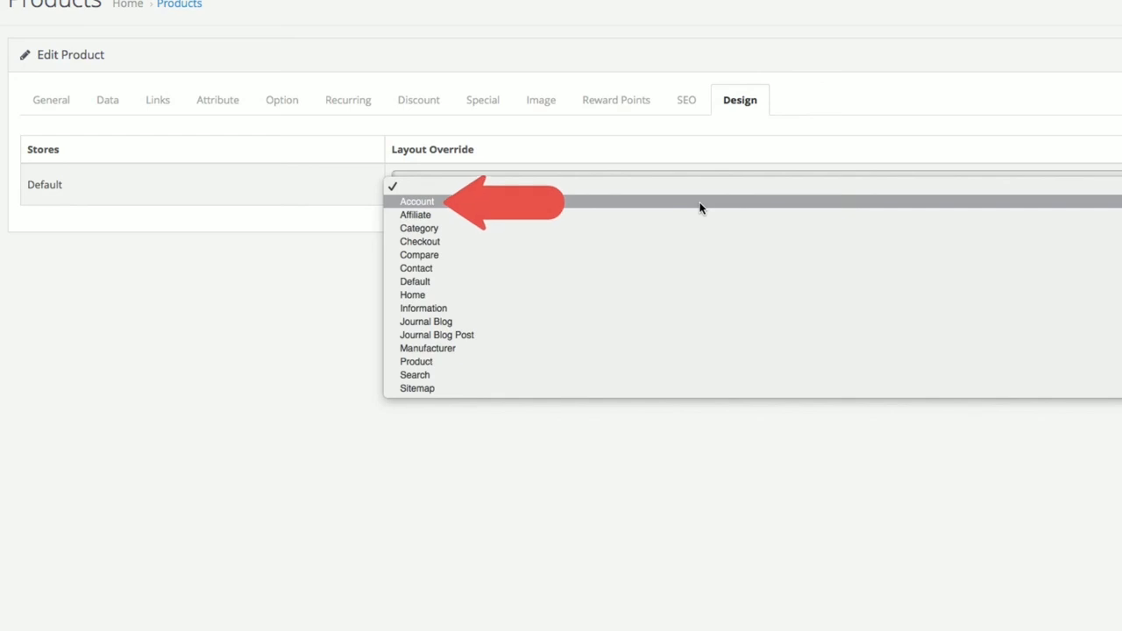
{"action": "left_click", "coordinate": [699, 207]}
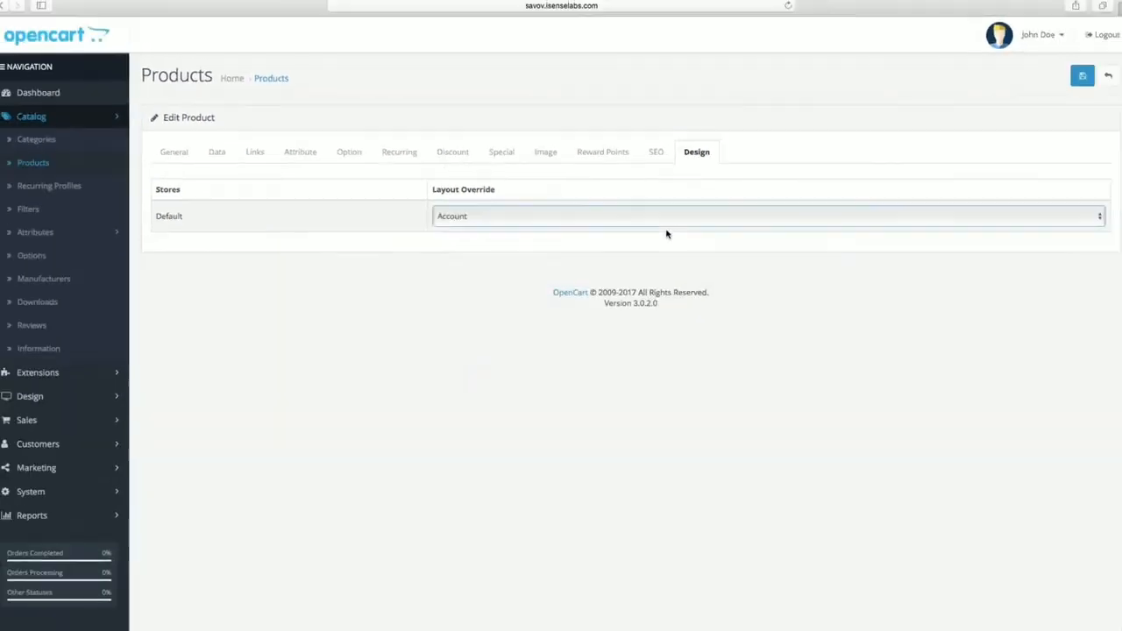
{"action": "left_click", "coordinate": [1071, 79]}
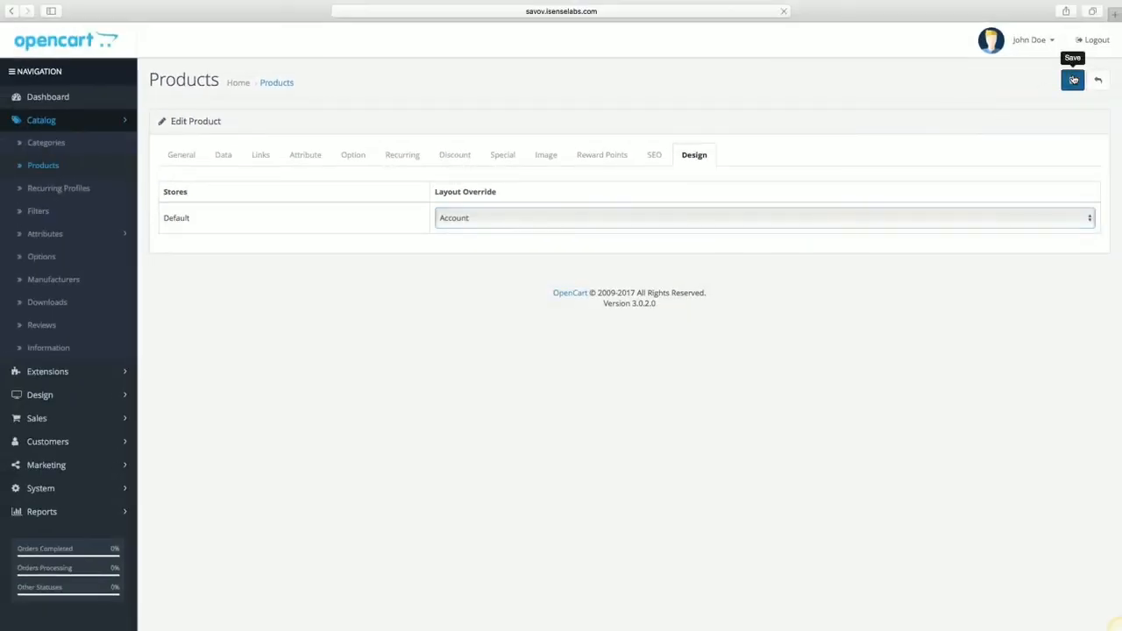
{"action": "left_click", "coordinate": [1028, 51]}
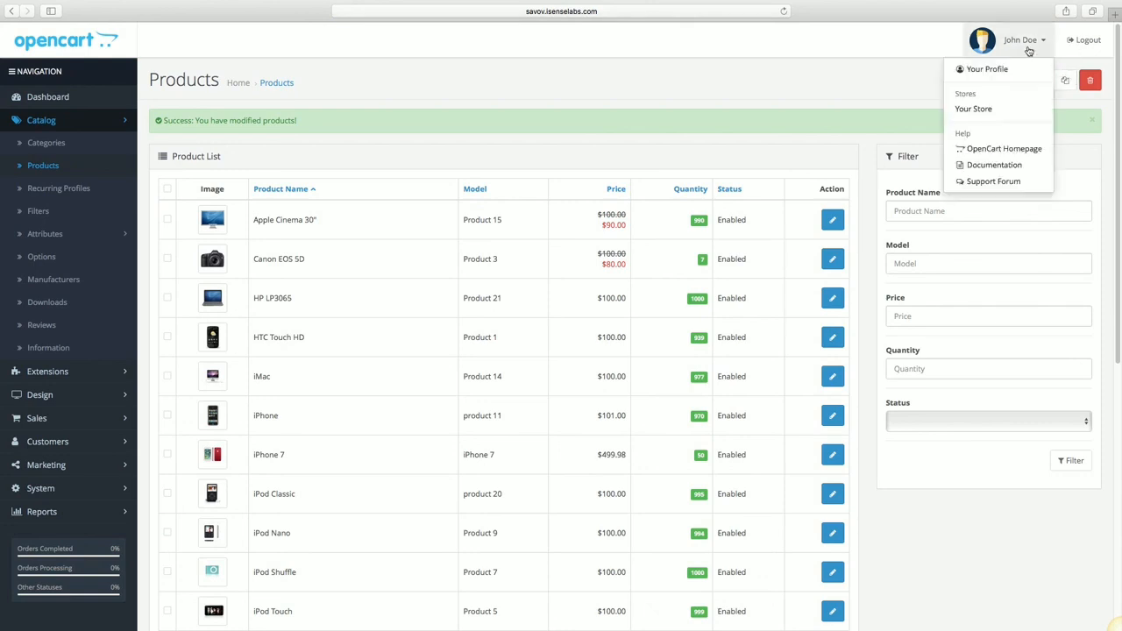
Step: Open the storefront's Phones & PDAs category and scroll to the iPhone 7 listing at $601.98
{"action": "left_click", "coordinate": [985, 114]}
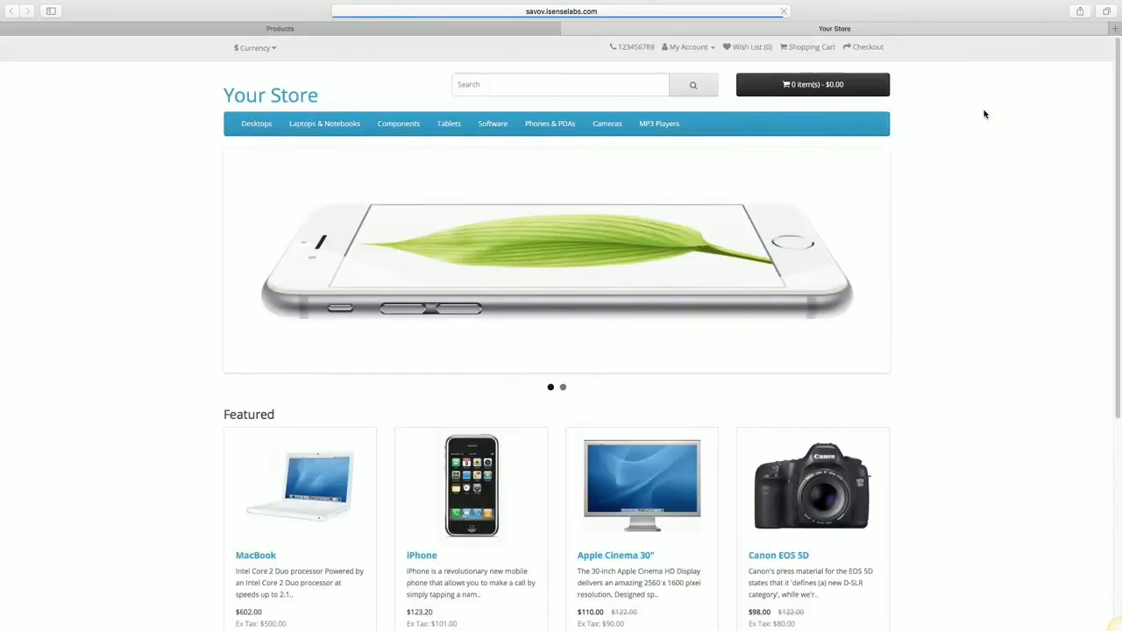
{"action": "left_click", "coordinate": [548, 125]}
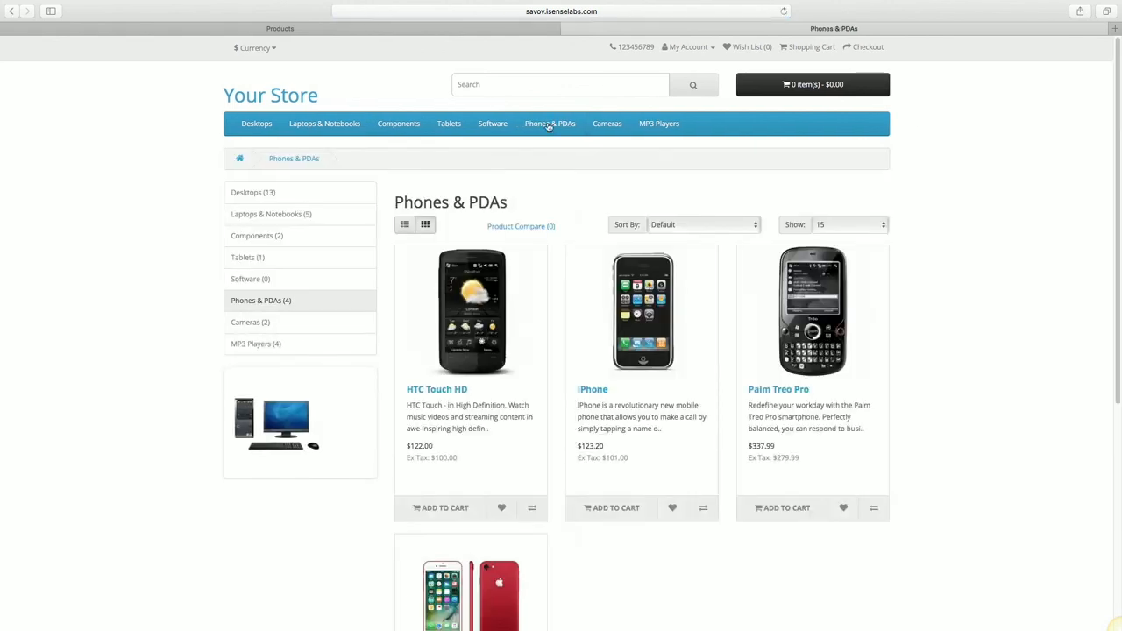
{"action": "scroll", "coordinate": [546, 128], "scroll_direction": "down", "scroll_amount": 3}
{"action": "scroll", "coordinate": [547, 128], "scroll_direction": "down", "scroll_amount": 2}
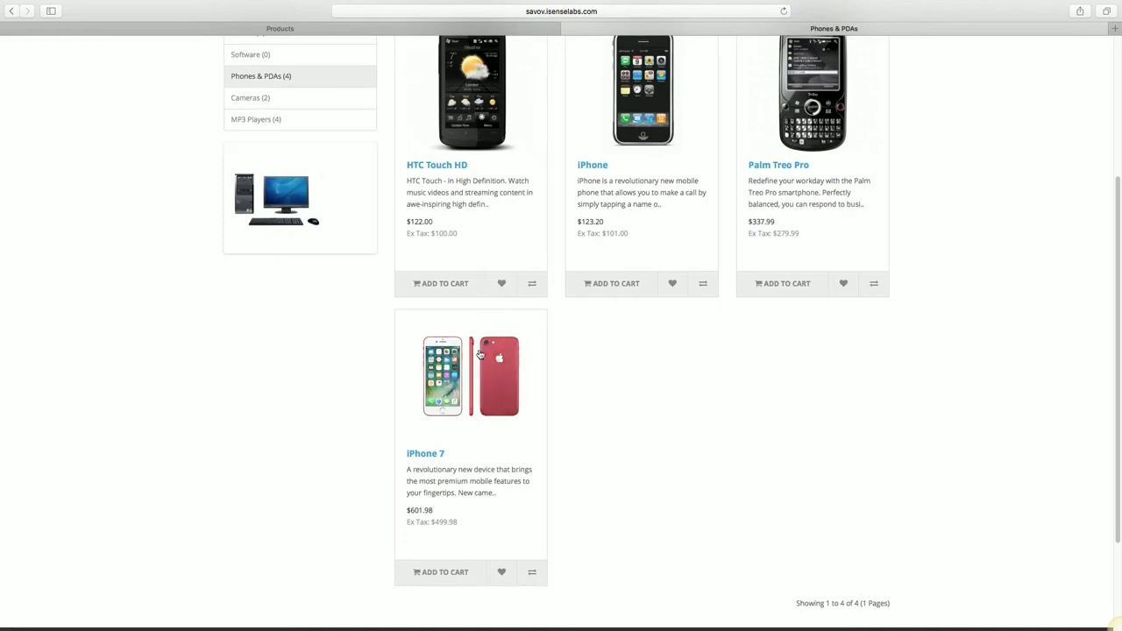